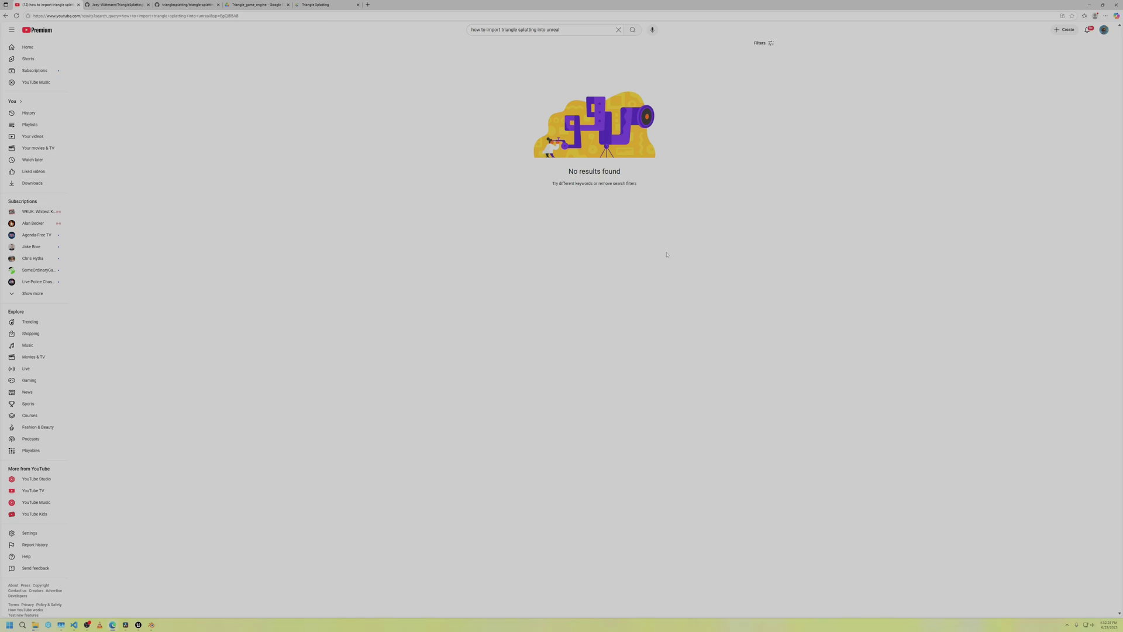
Remove the This month upload-date filter from the video search "how to import triangle splatting into unreal"
{"action": "left_click_drag", "start_coordinate": [576, 33], "coordinate": [471, 31]}
{"action": "left_click", "coordinate": [433, 92]}
{"action": "left_click_drag", "start_coordinate": [546, 33], "coordinate": [578, 33]}
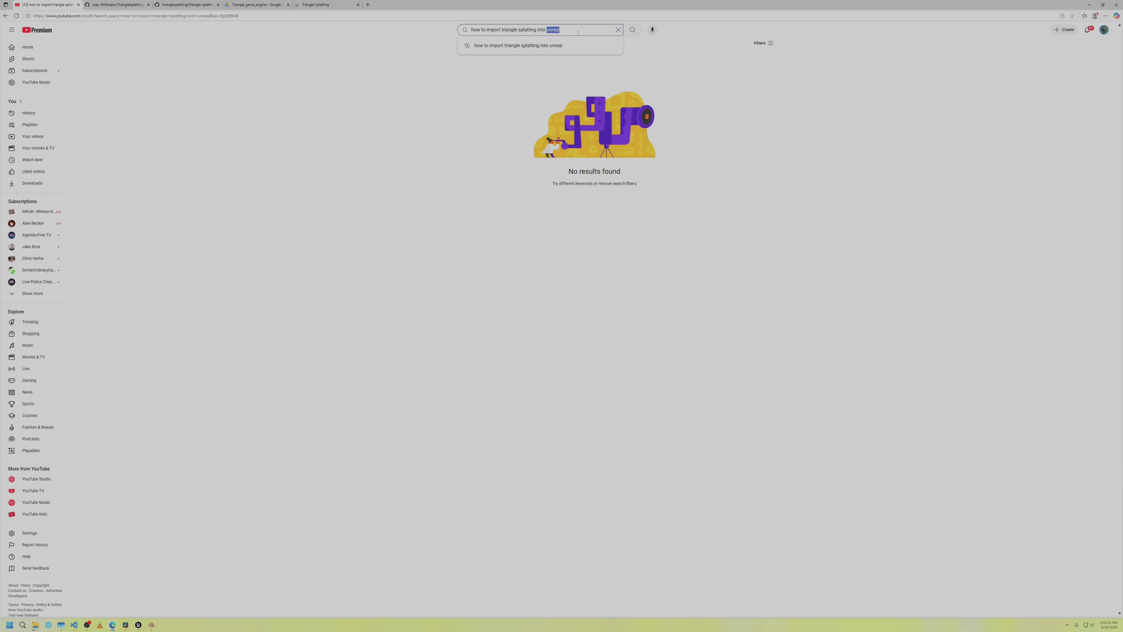
{"action": "left_click", "coordinate": [763, 43]}
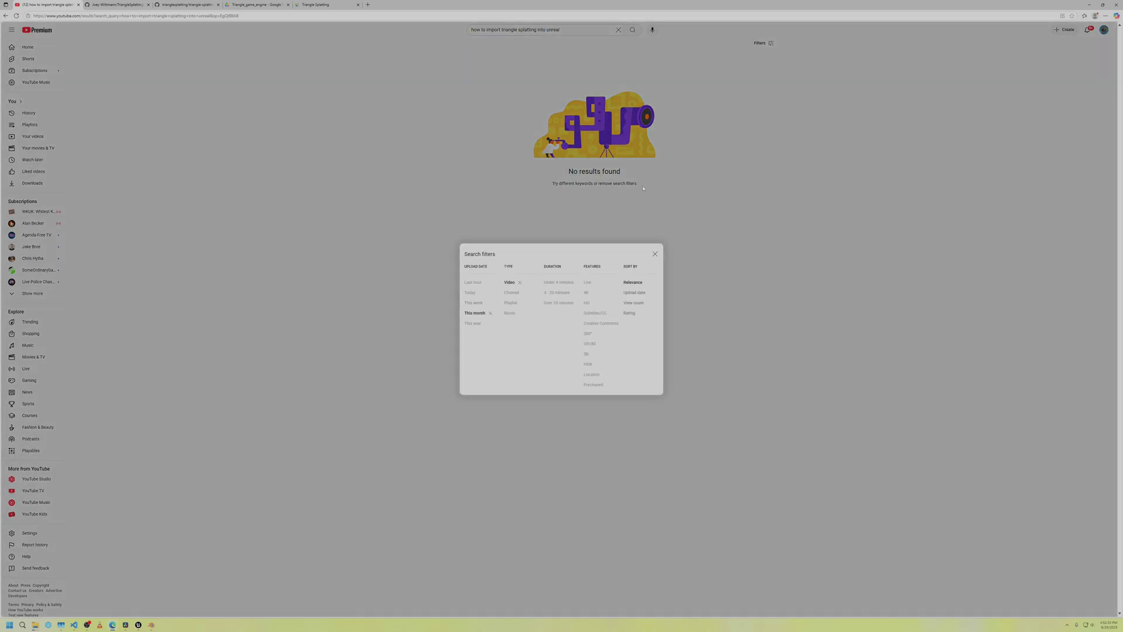
{"action": "left_click", "coordinate": [491, 314]}
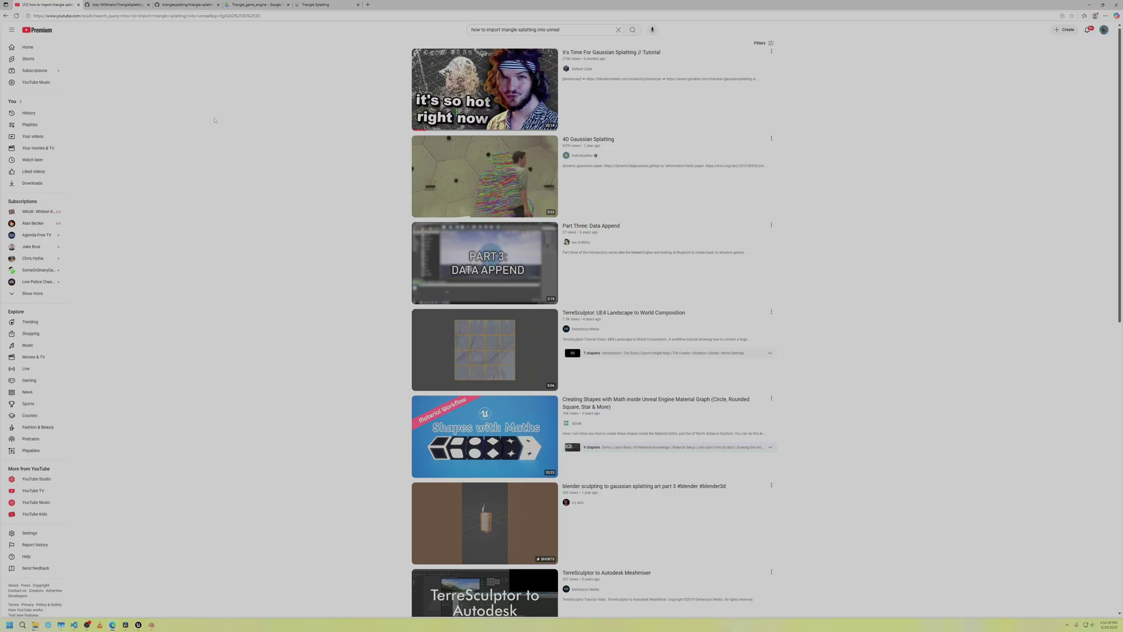
Open import_tri_splat_off.py in the TriangleSplattingOFFBlenderImporter repository and copy its full code
{"action": "left_click", "coordinate": [105, 5]}
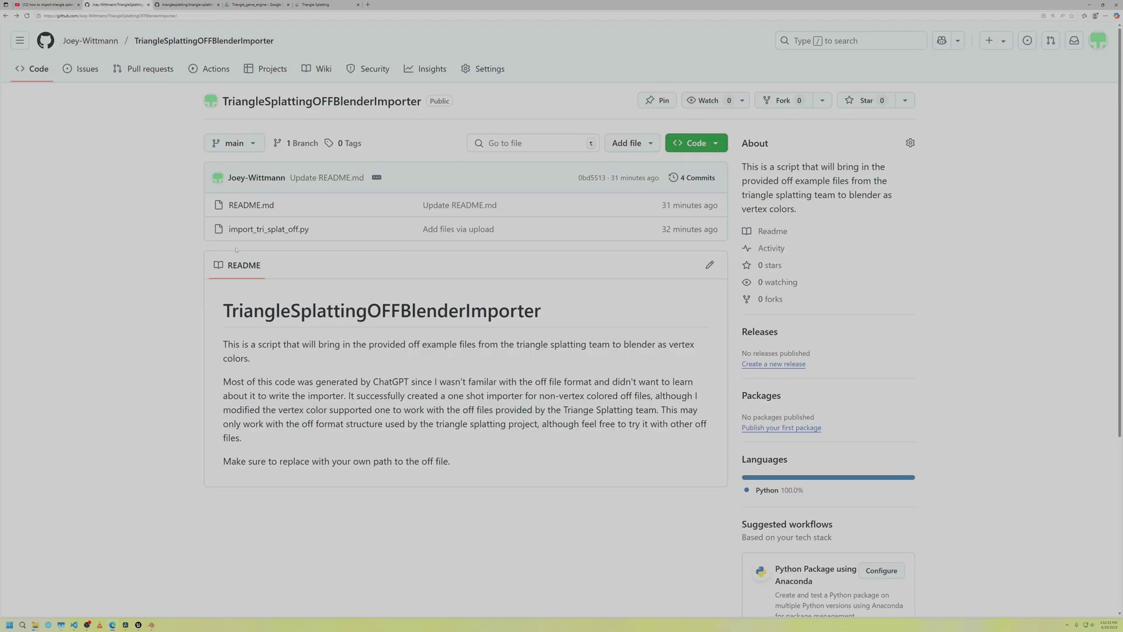
{"action": "left_click", "coordinate": [286, 229]}
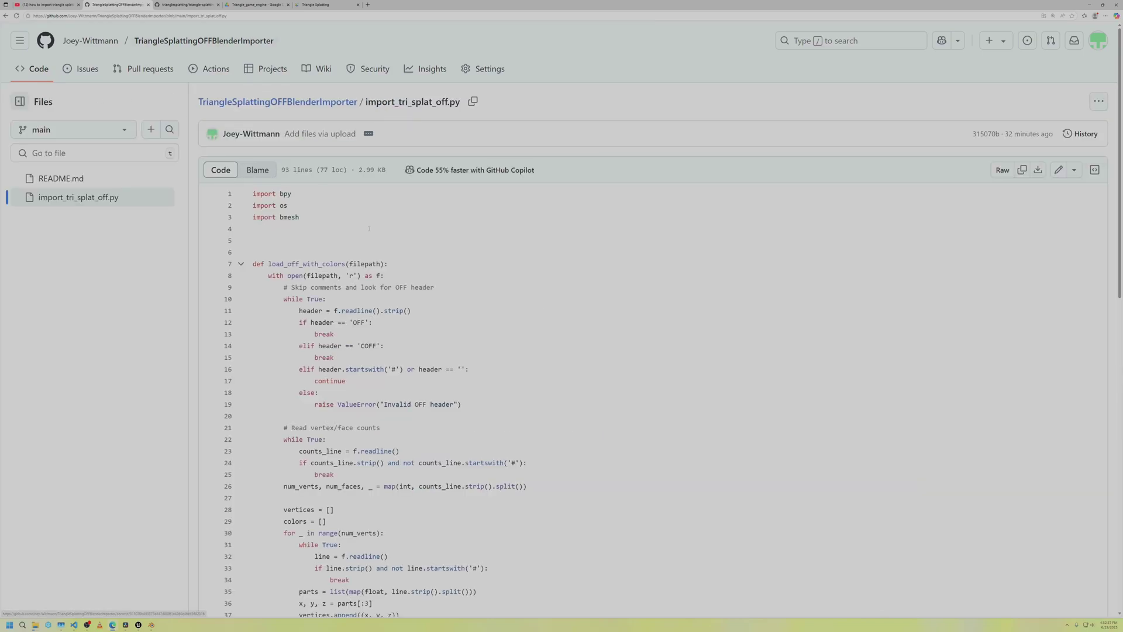
{"action": "left_click", "coordinate": [1022, 171]}
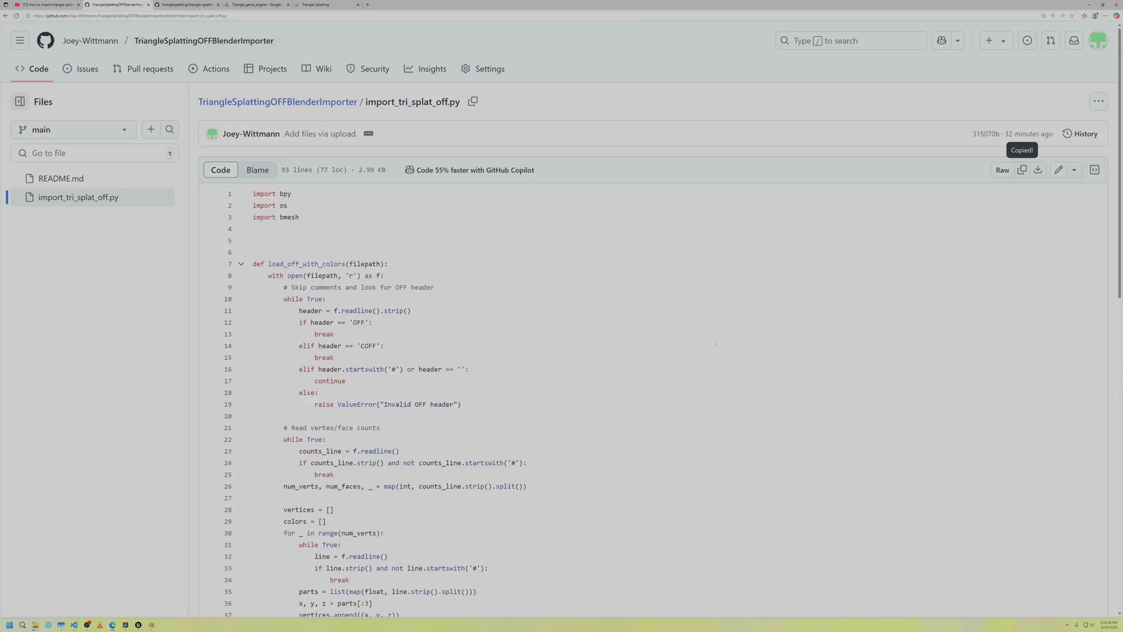
Switch to Blender, split the 3D viewport roughly in half and make the new area a Text Editor
{"action": "left_click", "coordinate": [152, 624]}
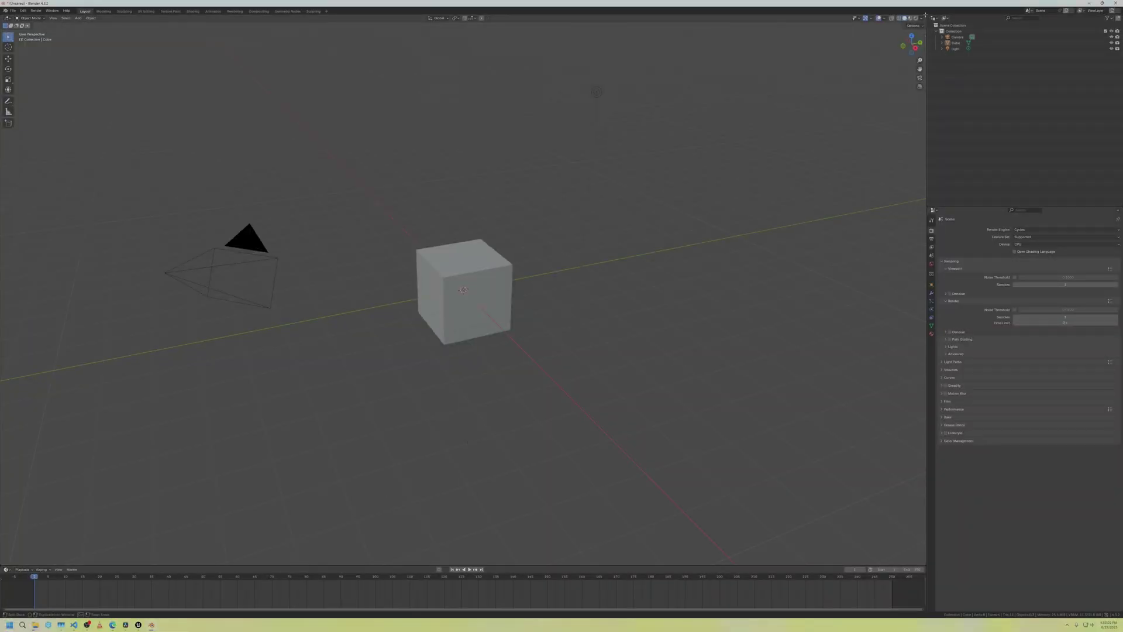
{"action": "left_click_drag", "start_coordinate": [922, 13], "coordinate": [483, 17]}
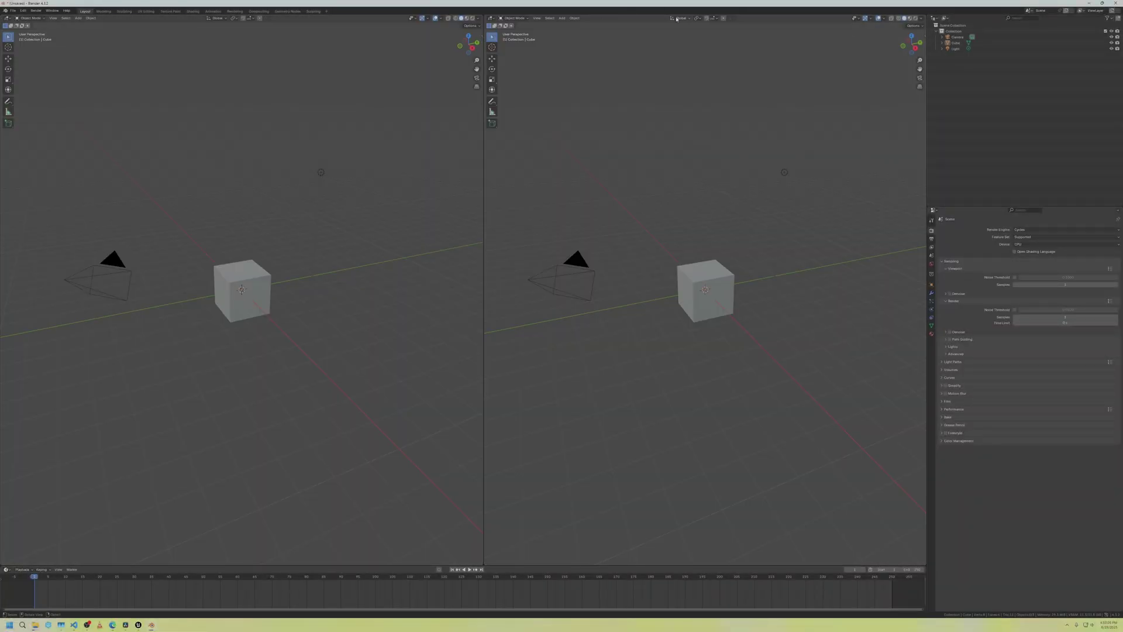
{"action": "left_click", "coordinate": [491, 18]}
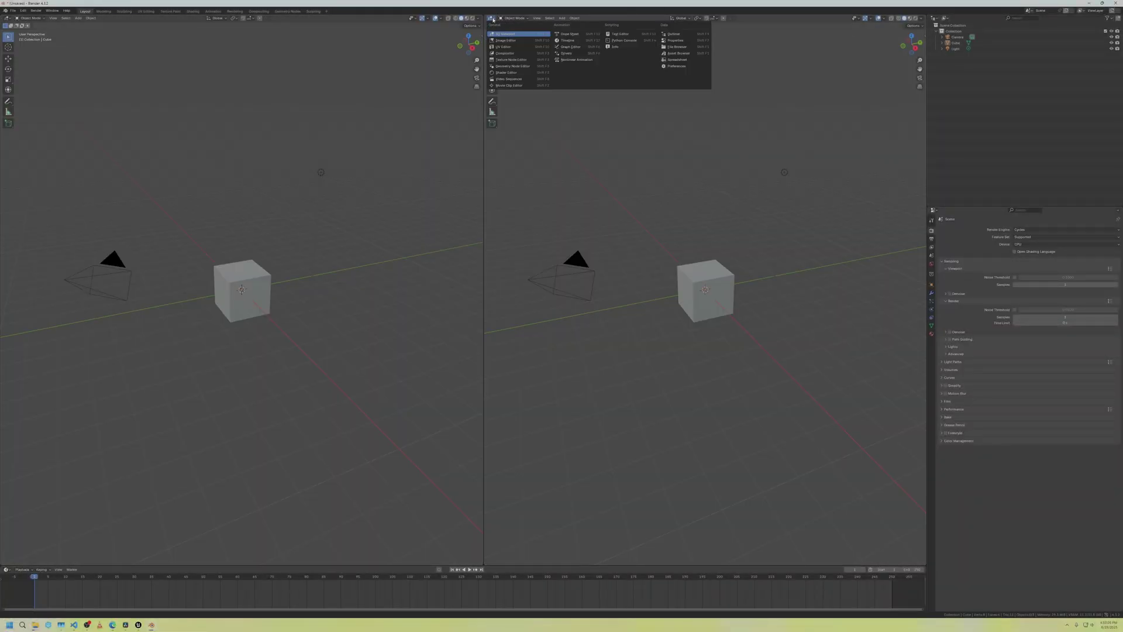
{"action": "left_click", "coordinate": [621, 34]}
Delete all default objects from the scene
{"action": "left_click", "coordinate": [251, 274]}
{"action": "key", "text": "a"}
{"action": "key", "text": "x"}
{"action": "left_click", "coordinate": [297, 281]}
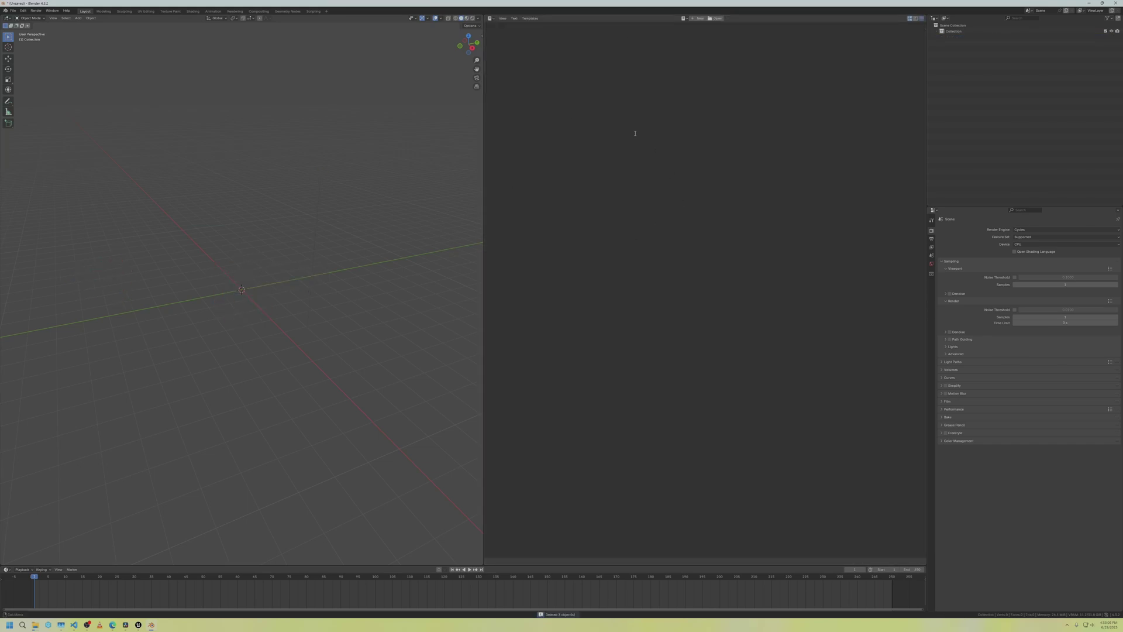
Create a new text block and paste the copied import script into it
{"action": "left_click", "coordinate": [699, 18]}
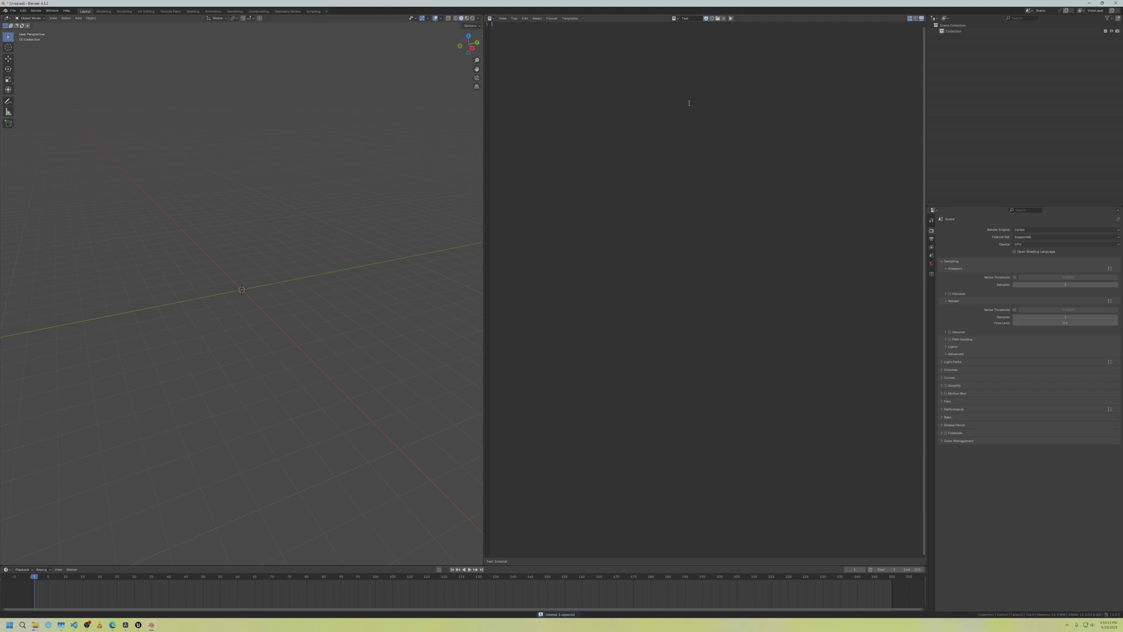
{"action": "key", "text": "ctrl+v"}
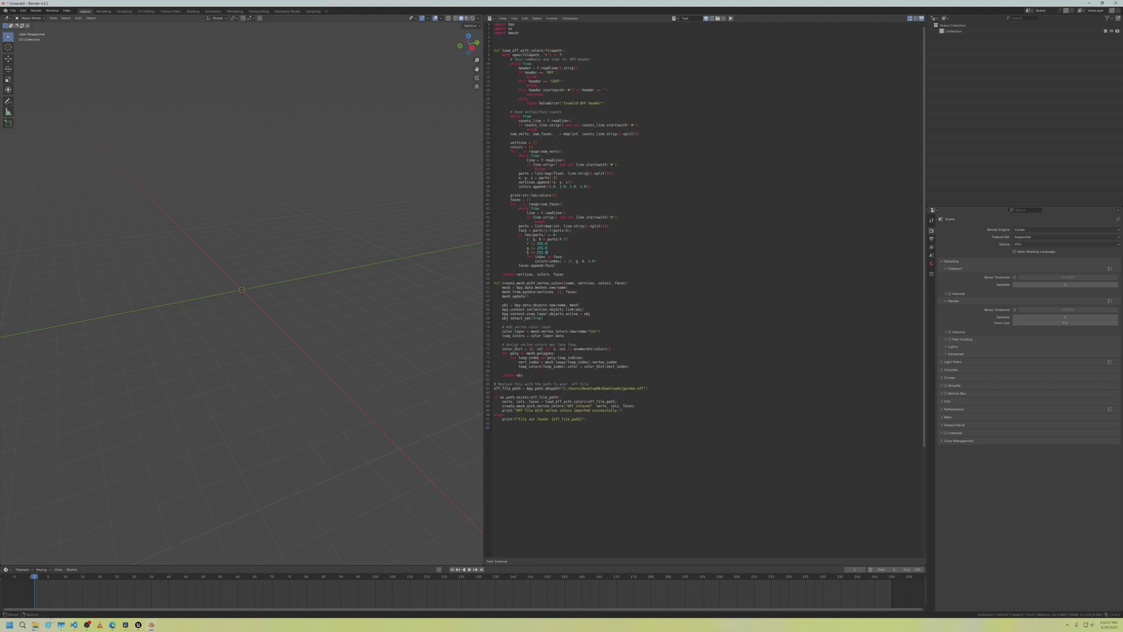
Switch to File Explorer, copy the path of garden.off on Data Drive (D:), and return to Blender
{"action": "mouse_move", "coordinate": [34, 627]}
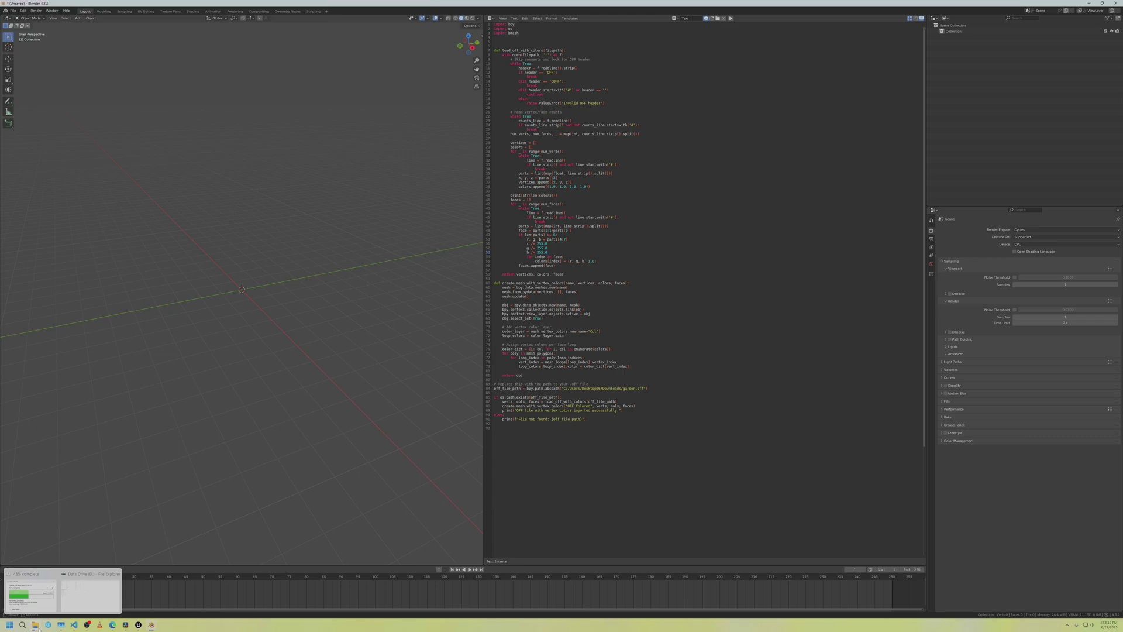
{"action": "left_click", "coordinate": [91, 591]}
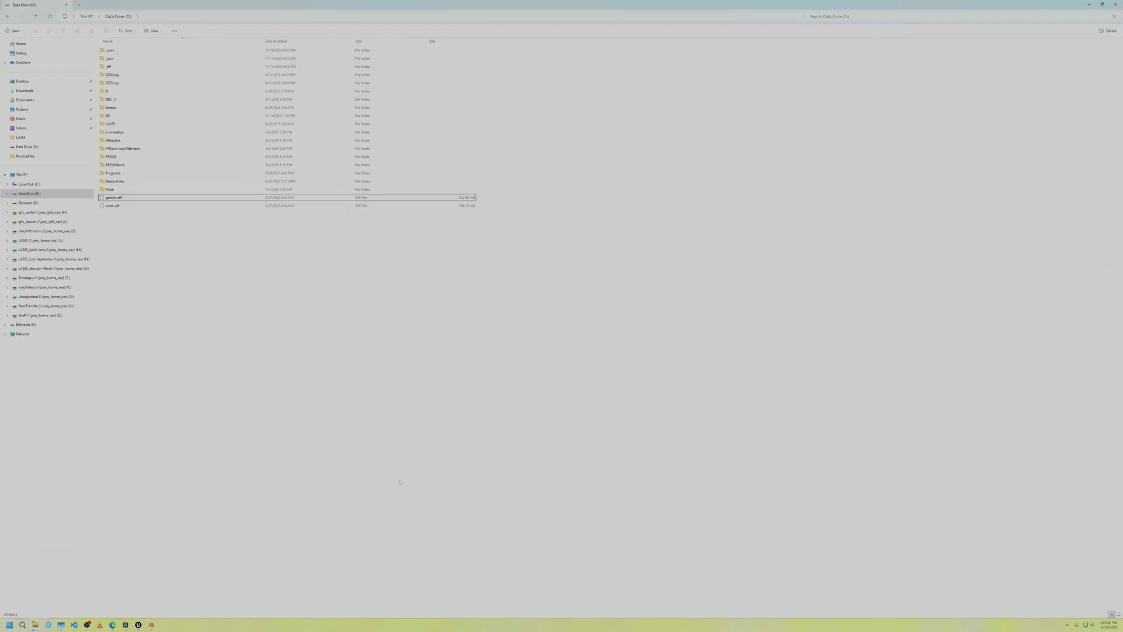
{"action": "left_click", "coordinate": [124, 198]}
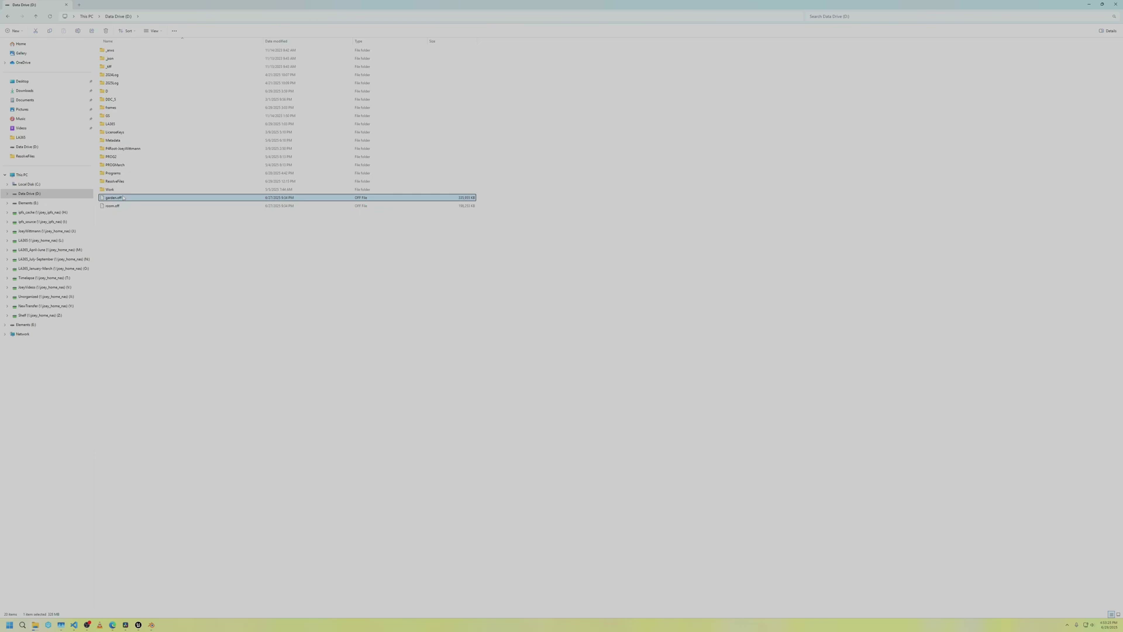
{"action": "right_click", "coordinate": [124, 198]}
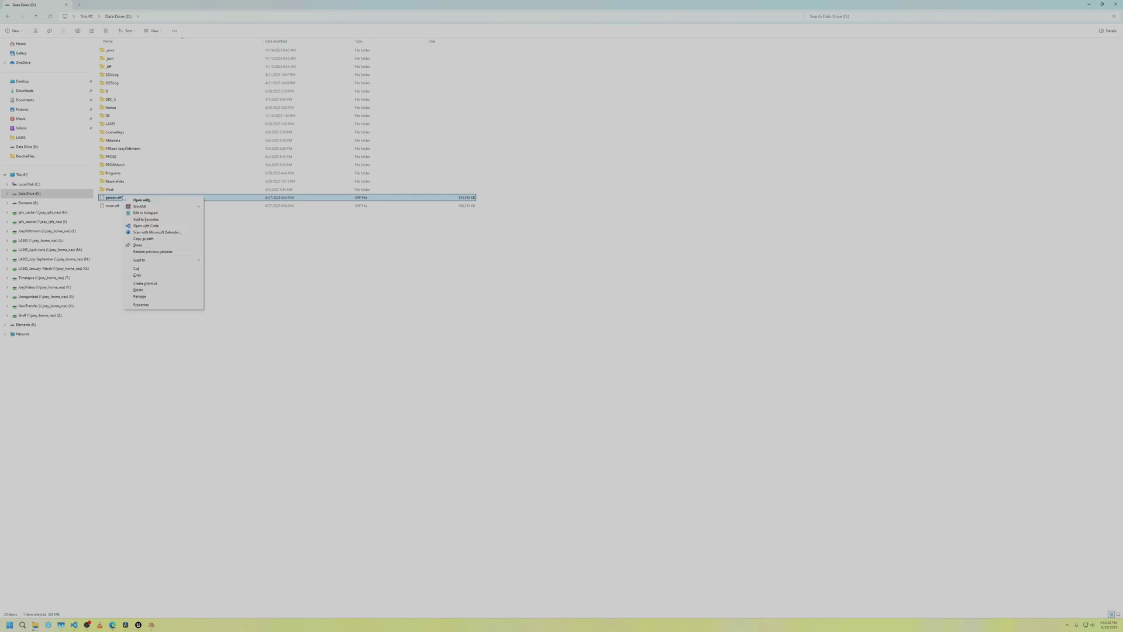
{"action": "left_click", "coordinate": [144, 238]}
{"action": "left_click", "coordinate": [452, 278]}
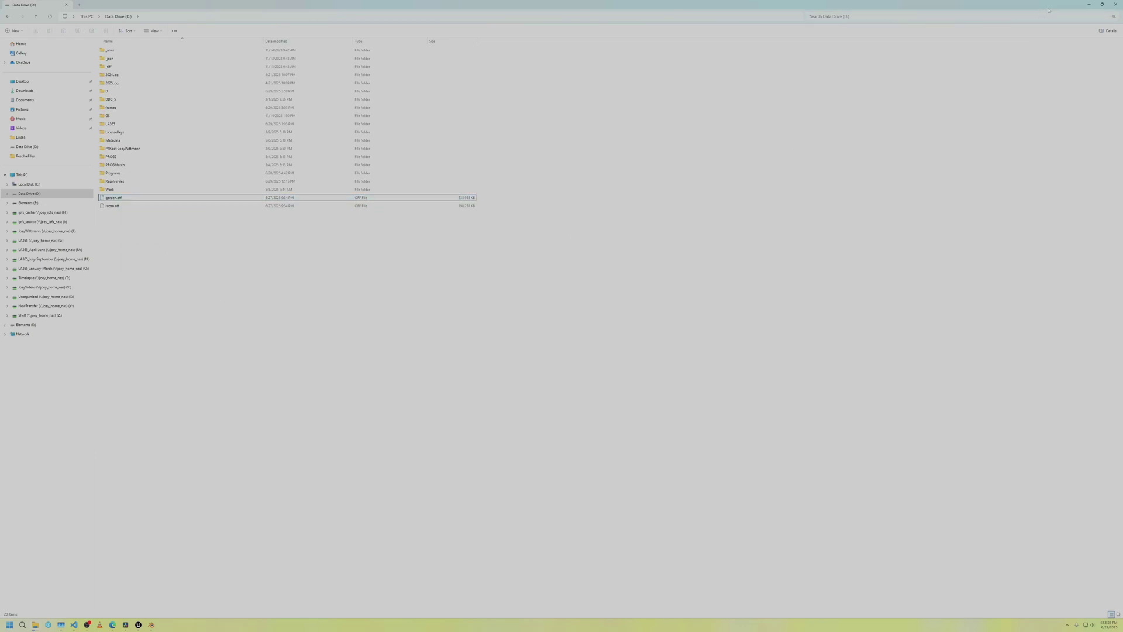
{"action": "left_click", "coordinate": [1088, 4]}
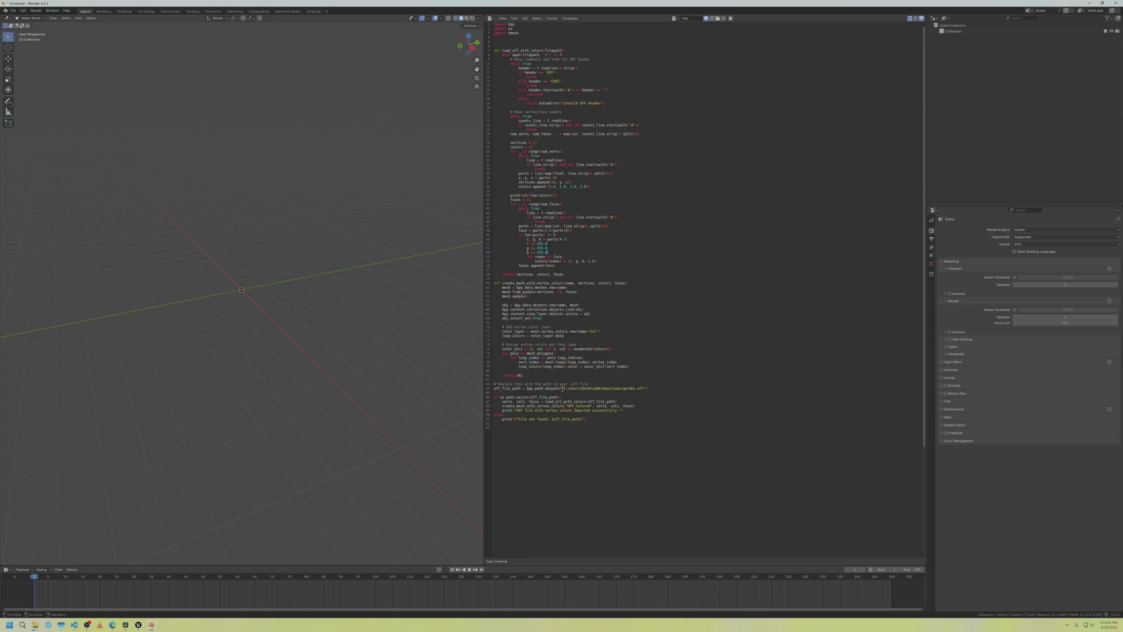
Set the script's off_file_path to D:/garden.off and run the script to import the garden mesh
{"action": "left_click_drag", "start_coordinate": [562, 389], "coordinate": [646, 389]}
{"action": "key", "text": "ctrl+v"}
{"action": "key", "text": "BackSpace"}
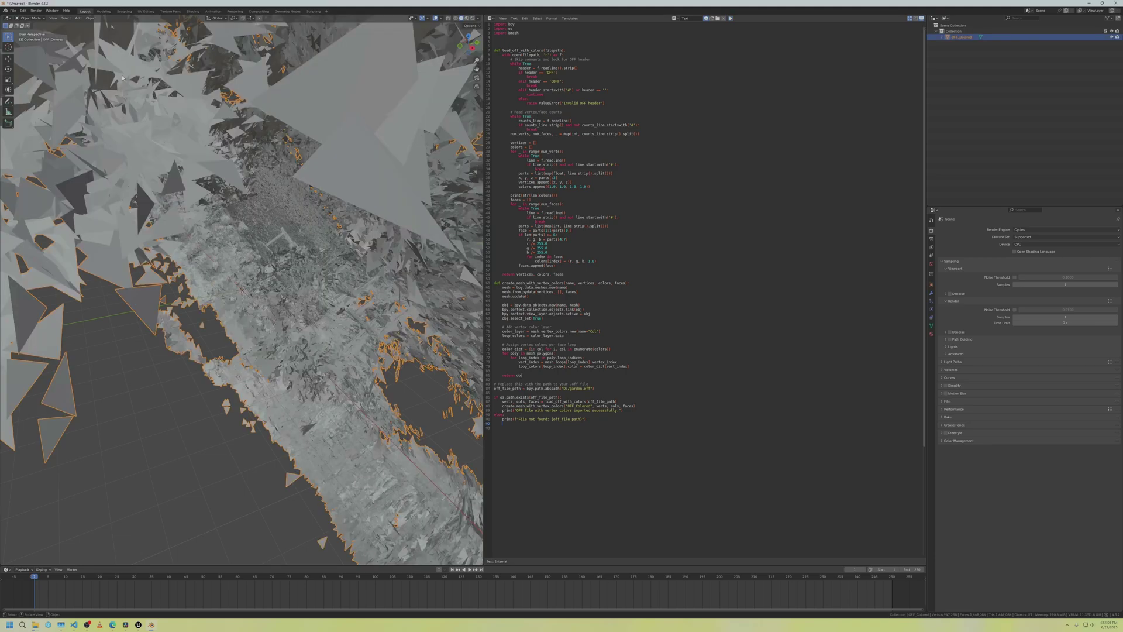
Show the system console to check the import script's output, and minimize it
{"action": "left_click", "coordinate": [52, 11]}
{"action": "left_click", "coordinate": [69, 74]}
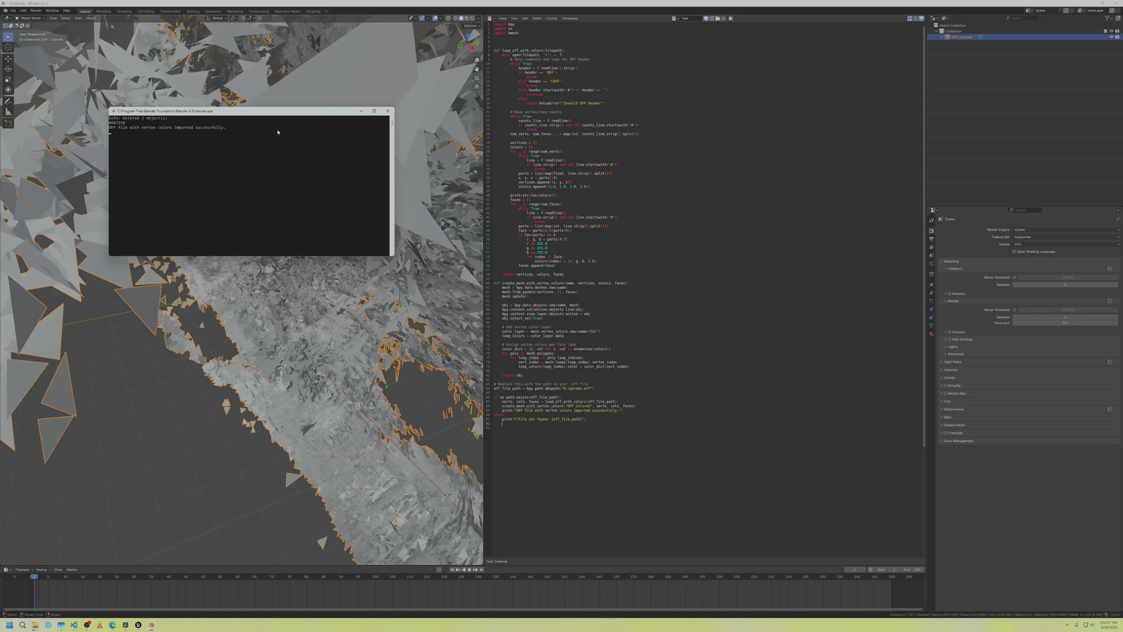
{"action": "left_click", "coordinate": [257, 170]}
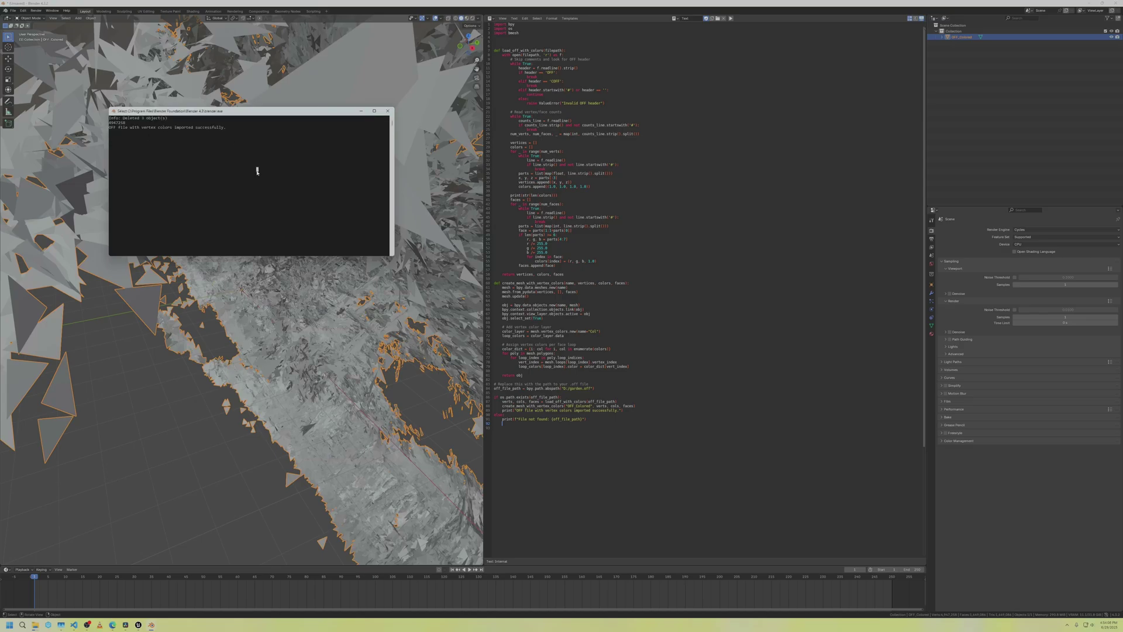
{"action": "left_click", "coordinate": [361, 111]}
Add a plane at the origin and scale it up to span the garden mesh as a ground reference
{"action": "scroll", "coordinate": [246, 316], "scroll_direction": "down", "scroll_amount": 7}
{"action": "middle_click_drag", "start_coordinate": [208, 256], "coordinate": [253, 182]}
{"action": "scroll", "coordinate": [248, 313], "scroll_direction": "up", "scroll_amount": 8}
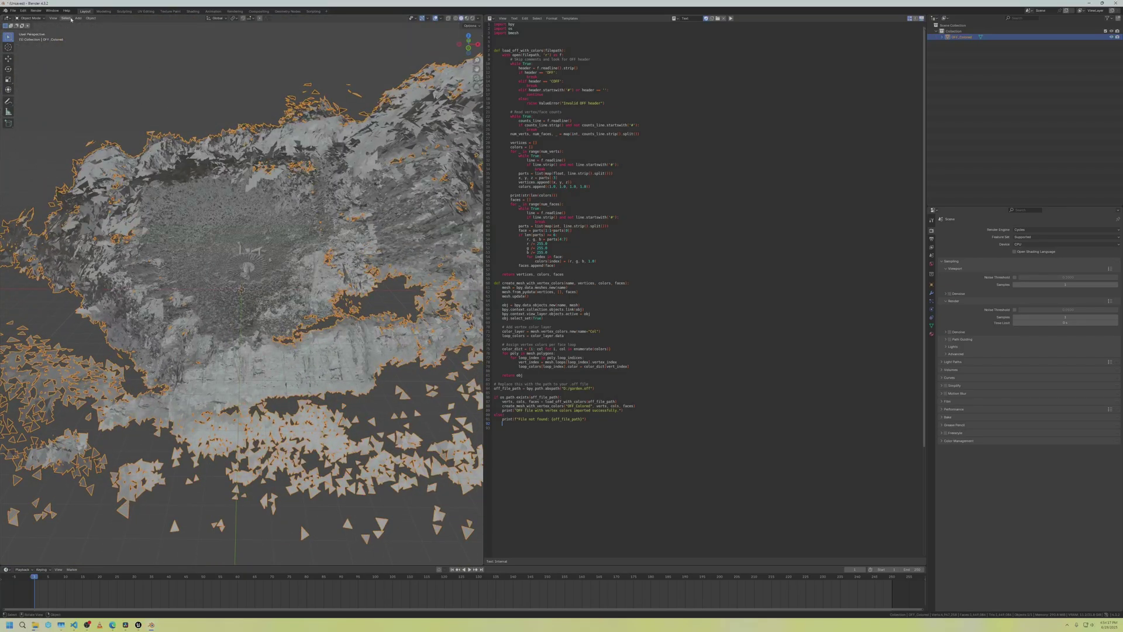
{"action": "left_click", "coordinate": [78, 18]}
{"action": "mouse_move", "coordinate": [97, 26]}
{"action": "left_click", "coordinate": [146, 26]}
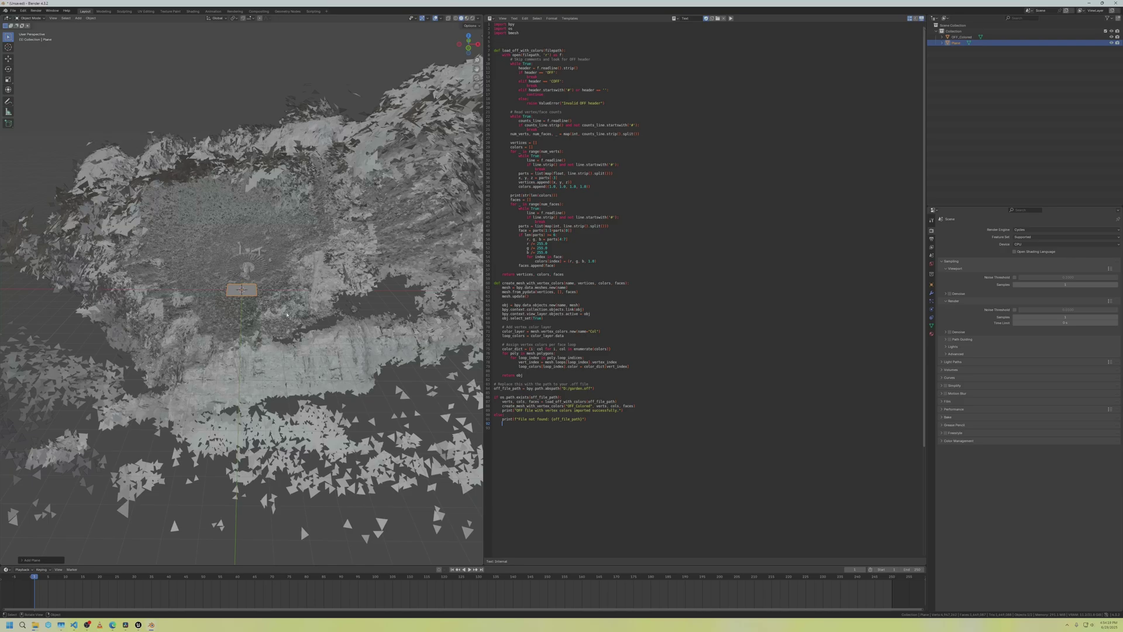
{"action": "key", "text": "s"}
{"action": "left_click", "coordinate": [337, 235]}
Select the imported garden mesh, then move and rotate it to roughly line its ground up with the plane
{"action": "left_click", "coordinate": [337, 235]}
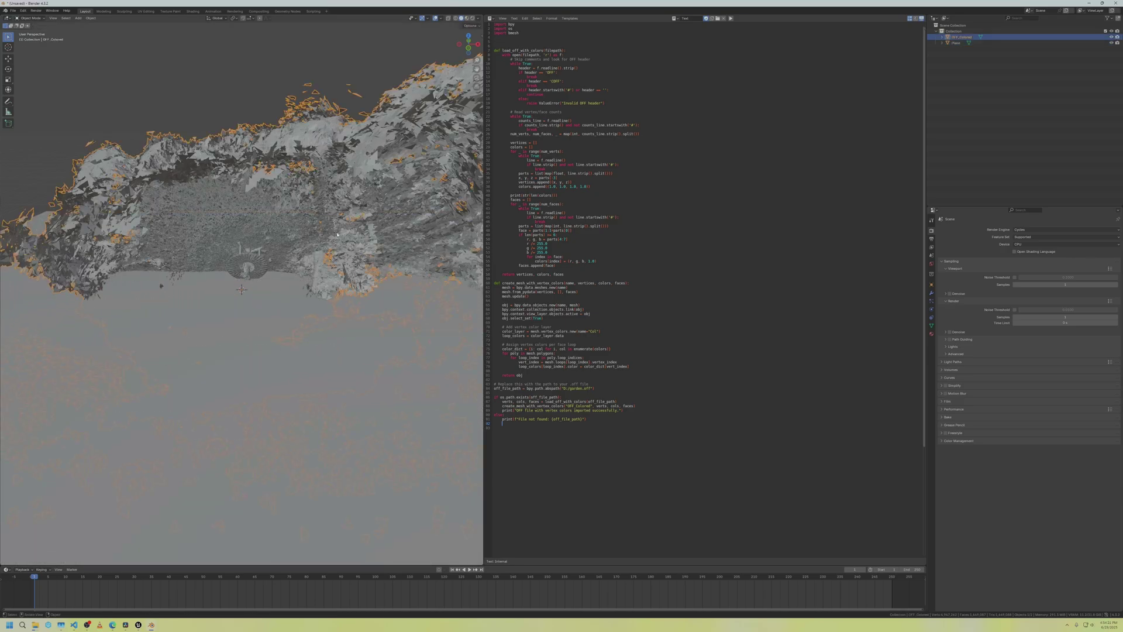
{"action": "middle_click_drag", "start_coordinate": [337, 235], "coordinate": [305, 225]}
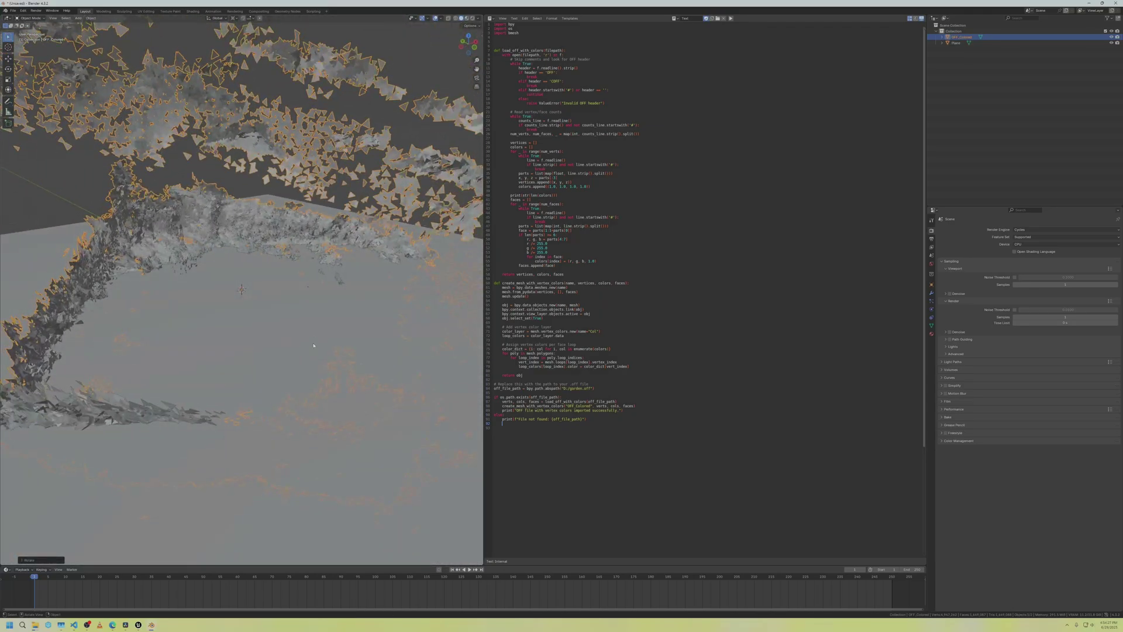
{"action": "key", "text": "g"}
{"action": "left_click", "coordinate": [323, 283]}
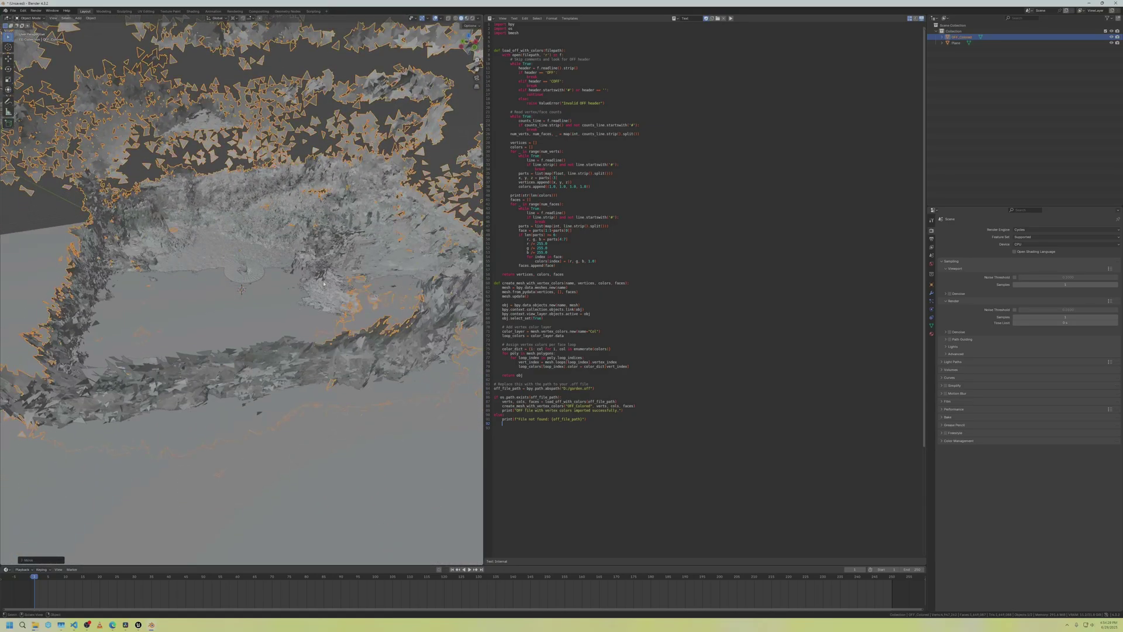
{"action": "middle_click_drag", "start_coordinate": [323, 283], "coordinate": [256, 262]}
{"action": "key", "text": "r"}
{"action": "left_click", "coordinate": [336, 236]}
Rotate the garden mesh to level the ground around the table with the reference plane
{"action": "left_click", "coordinate": [263, 271], "text": "shift"}
{"action": "middle_click_drag", "start_coordinate": [318, 201], "coordinate": [325, 268]}
{"action": "scroll", "coordinate": [347, 228], "scroll_direction": "up", "scroll_amount": 5}
{"action": "key", "text": "r"}
{"action": "left_click", "coordinate": [352, 253]}
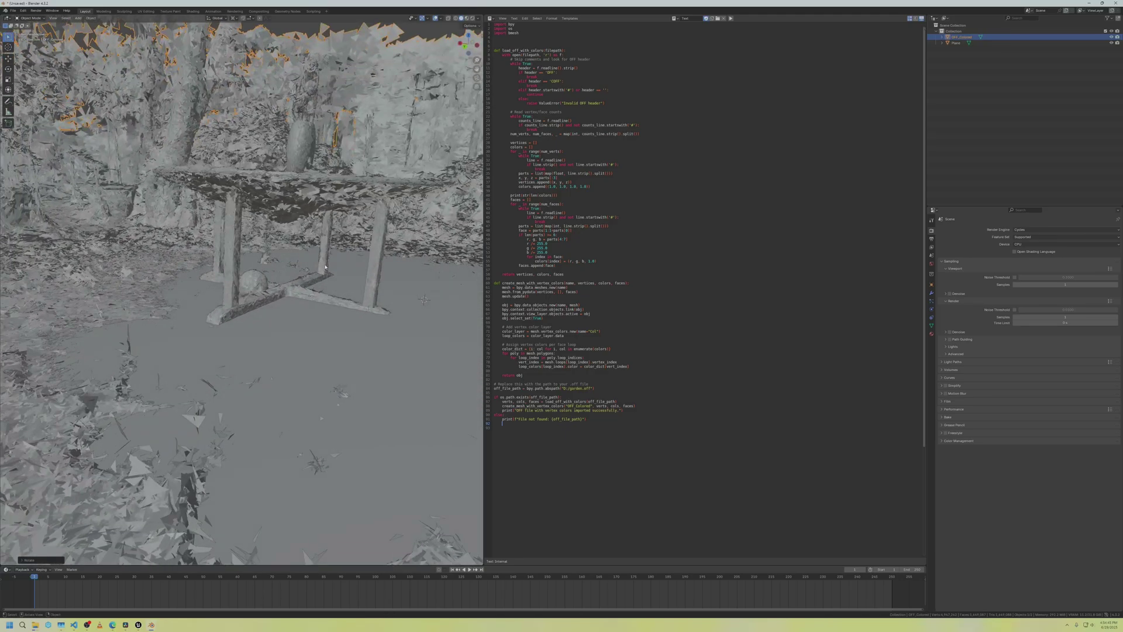
Move the garden mesh as seen from above to centre the round table on the world origin
{"action": "scroll", "coordinate": [312, 260], "scroll_direction": "down", "scroll_amount": 6}
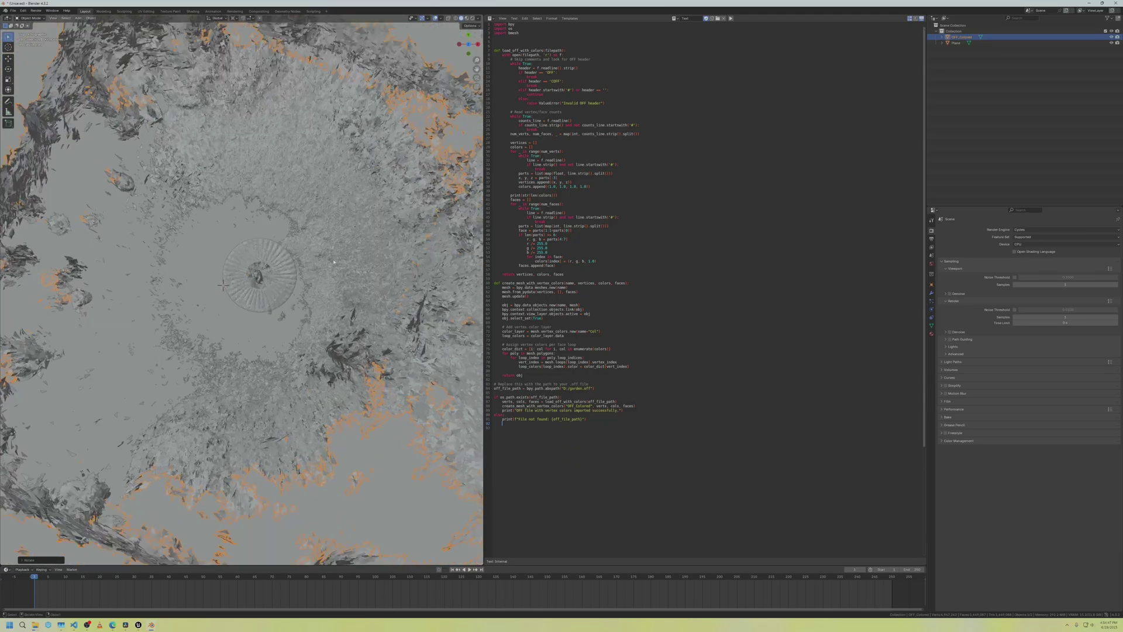
{"action": "key", "text": "g"}
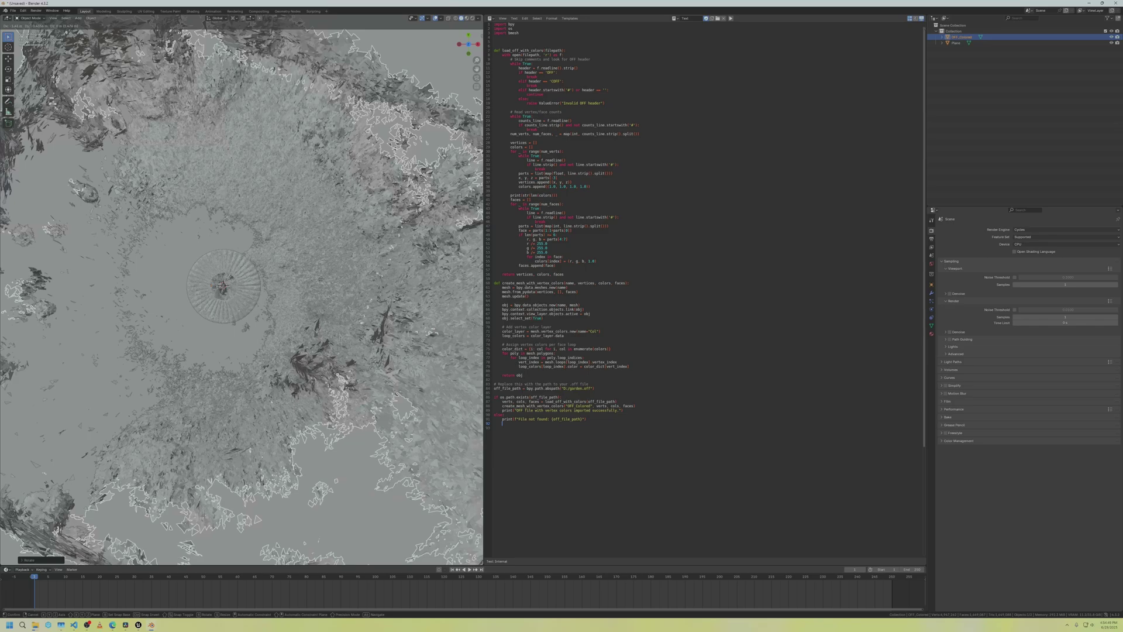
{"action": "left_click", "coordinate": [320, 281]}
Fine-tune the garden mesh's tilt with small rotations from several side views
{"action": "middle_click_drag", "start_coordinate": [320, 282], "coordinate": [318, 230]}
{"action": "key", "text": "r"}
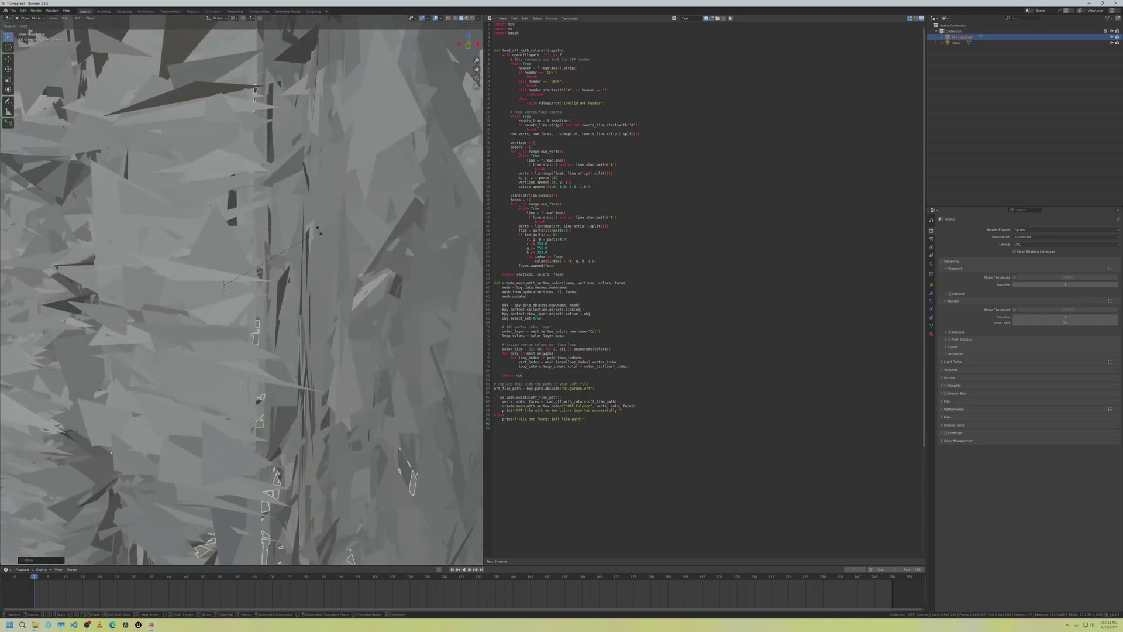
{"action": "left_click", "coordinate": [318, 226]}
{"action": "scroll", "coordinate": [318, 252], "scroll_direction": "down", "scroll_amount": 10}
{"action": "mouse_move", "coordinate": [322, 277]}
{"action": "middle_mouse_down"}
{"action": "mouse_move", "coordinate": [322, 229]}
{"action": "mouse_move", "coordinate": [327, 258]}
{"action": "middle_mouse_up"}
{"action": "key", "text": "r"}
{"action": "left_click", "coordinate": [326, 228]}
{"action": "scroll", "coordinate": [328, 258], "scroll_direction": "up", "scroll_amount": 10}
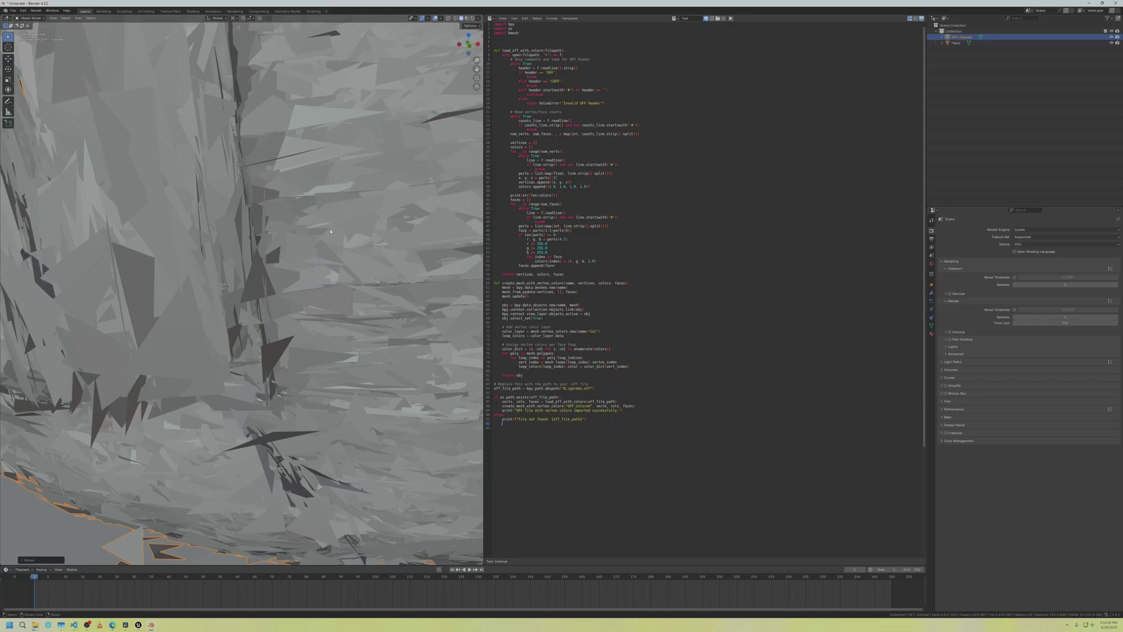
{"action": "scroll", "coordinate": [326, 268], "scroll_direction": "down", "scroll_amount": 10}
{"action": "scroll", "coordinate": [334, 280], "scroll_direction": "up", "scroll_amount": 10}
{"action": "scroll", "coordinate": [334, 280], "scroll_direction": "down", "scroll_amount": 10}
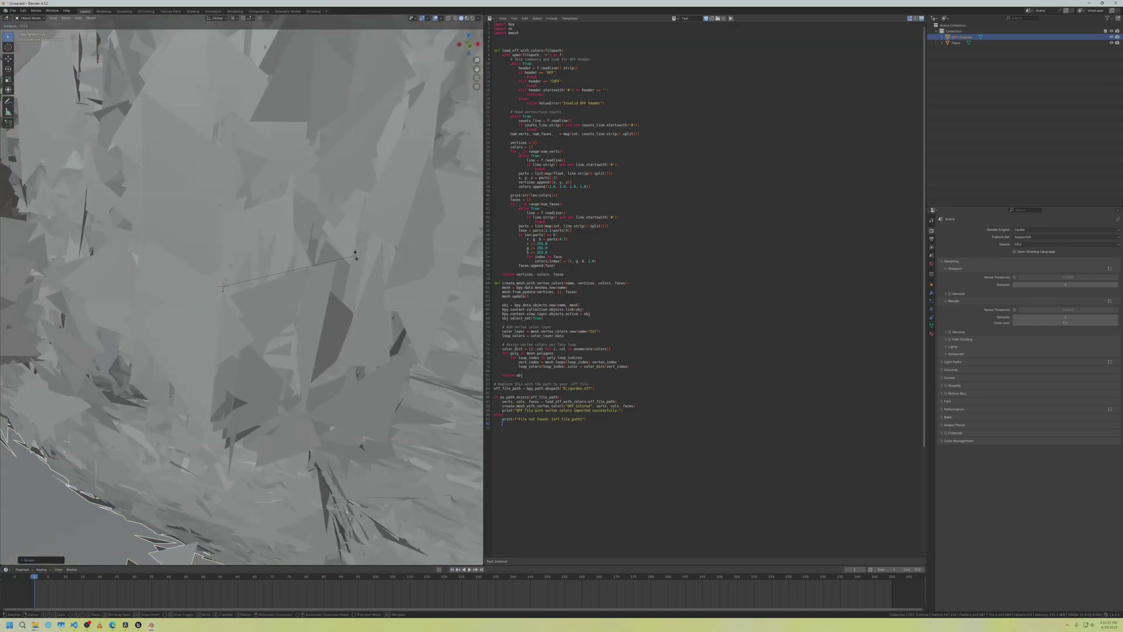
Rotate the garden mesh in the top view until its outer edges run parallel to the world axes
{"action": "middle_click_drag", "start_coordinate": [369, 284], "coordinate": [339, 248]}
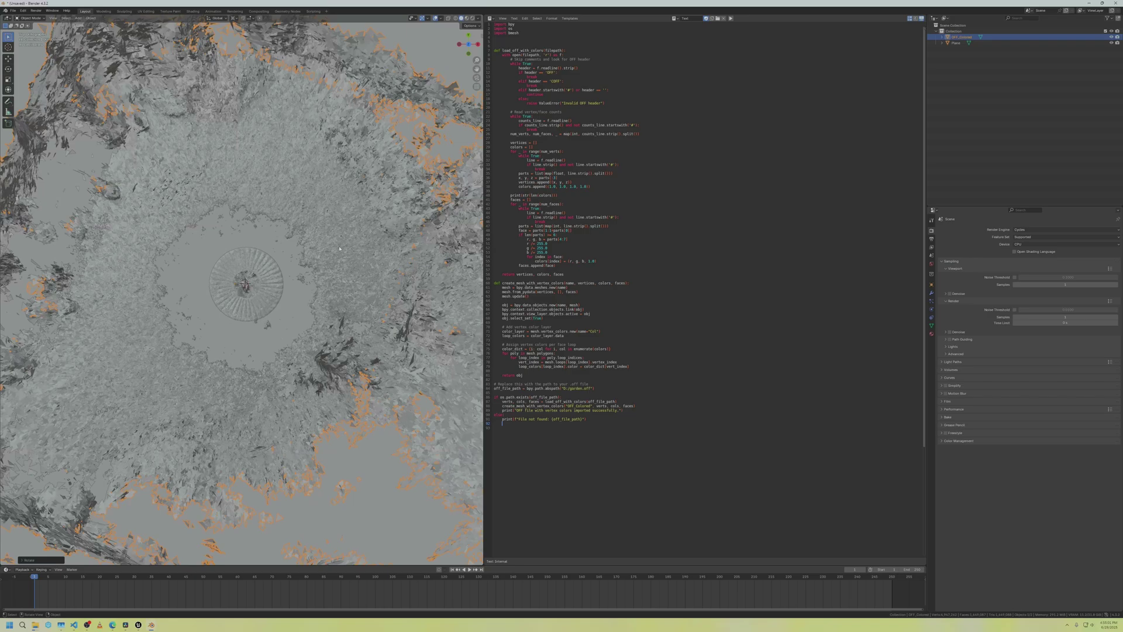
{"action": "scroll", "coordinate": [338, 248], "scroll_direction": "down", "scroll_amount": 6}
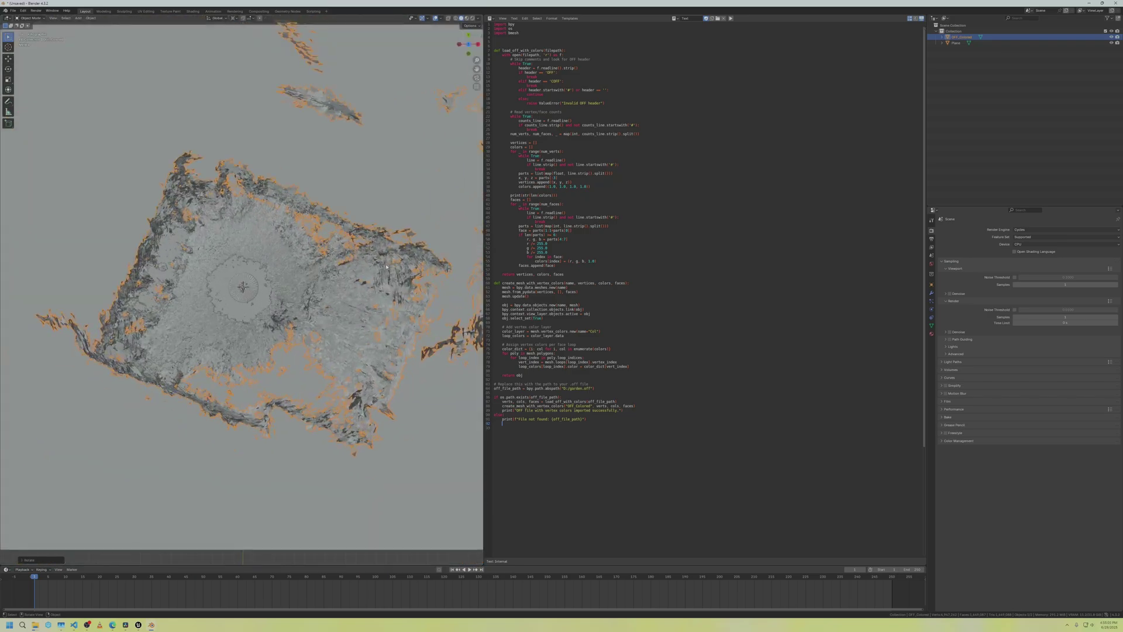
{"action": "key", "text": "r"}
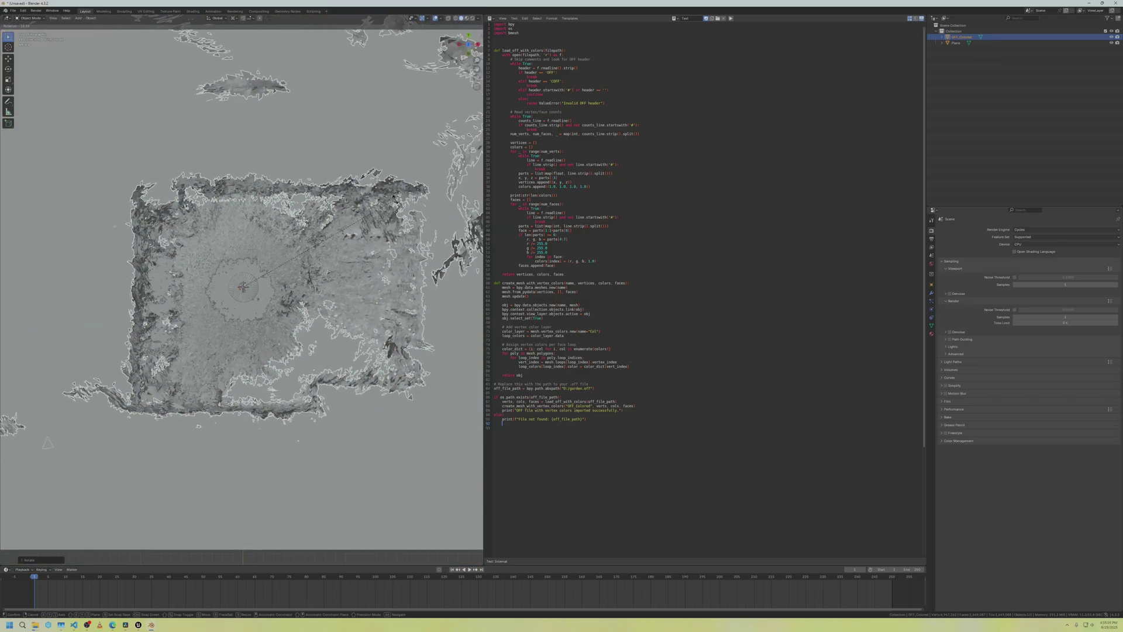
{"action": "left_click", "coordinate": [399, 206]}
Try to delete the reference plane beneath the garden mesh
{"action": "middle_click_drag", "start_coordinate": [341, 287], "coordinate": [340, 248]}
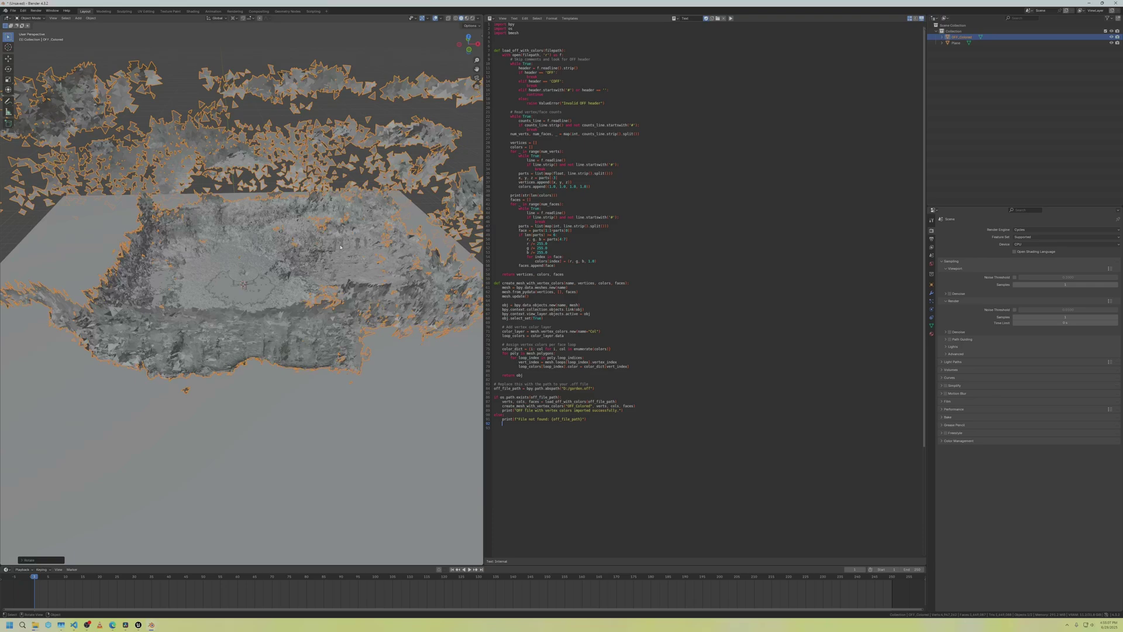
{"action": "left_click", "coordinate": [363, 370]}
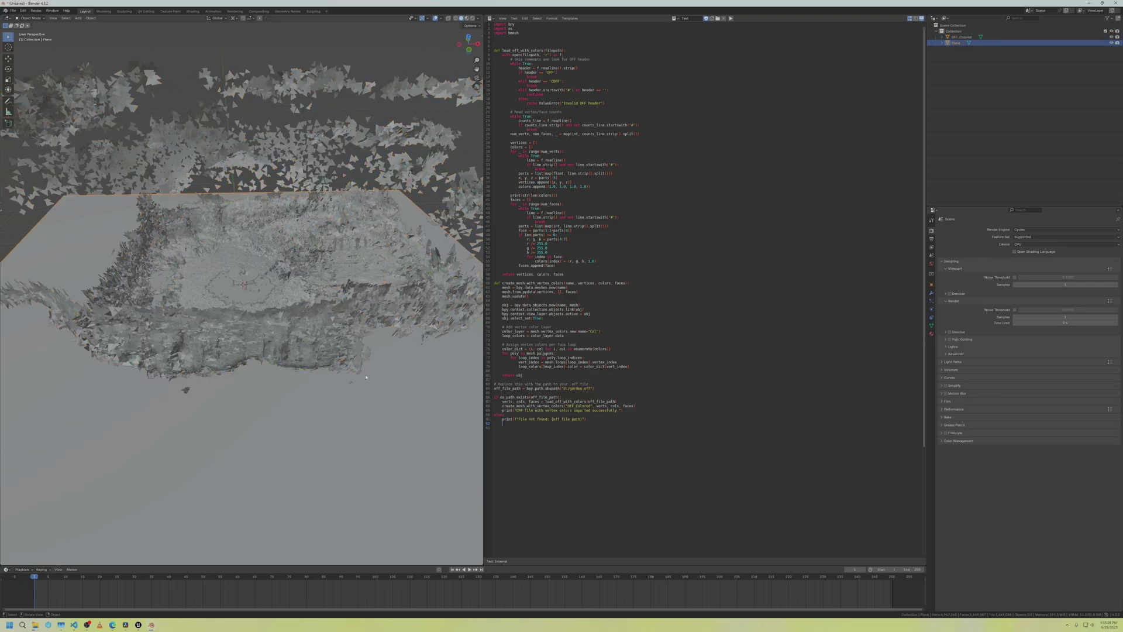
{"action": "key", "text": "x"}
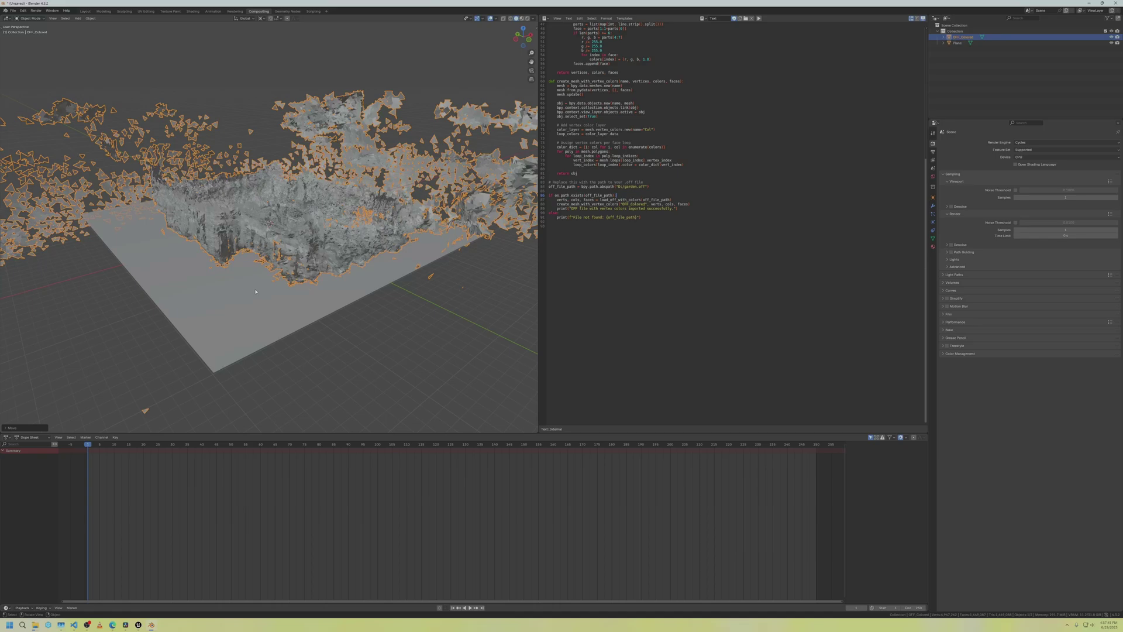
Set the Cycles render device to GPU Compute
{"action": "middle_click_drag", "start_coordinate": [234, 274], "coordinate": [260, 294]}
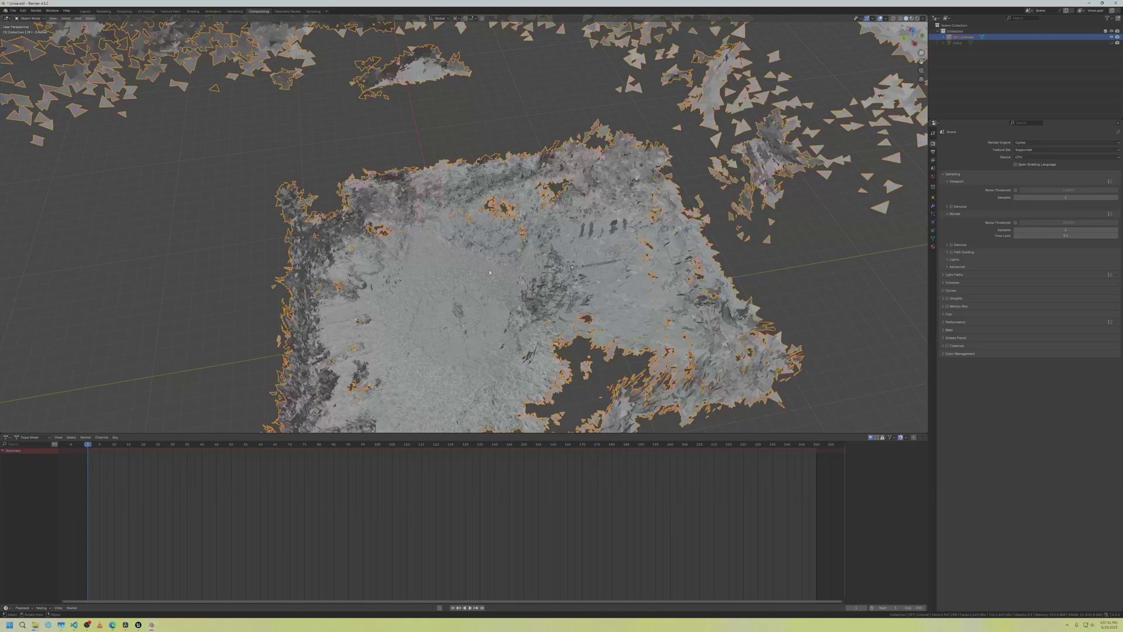
{"action": "scroll", "coordinate": [490, 272], "scroll_direction": "up", "scroll_amount": 15}
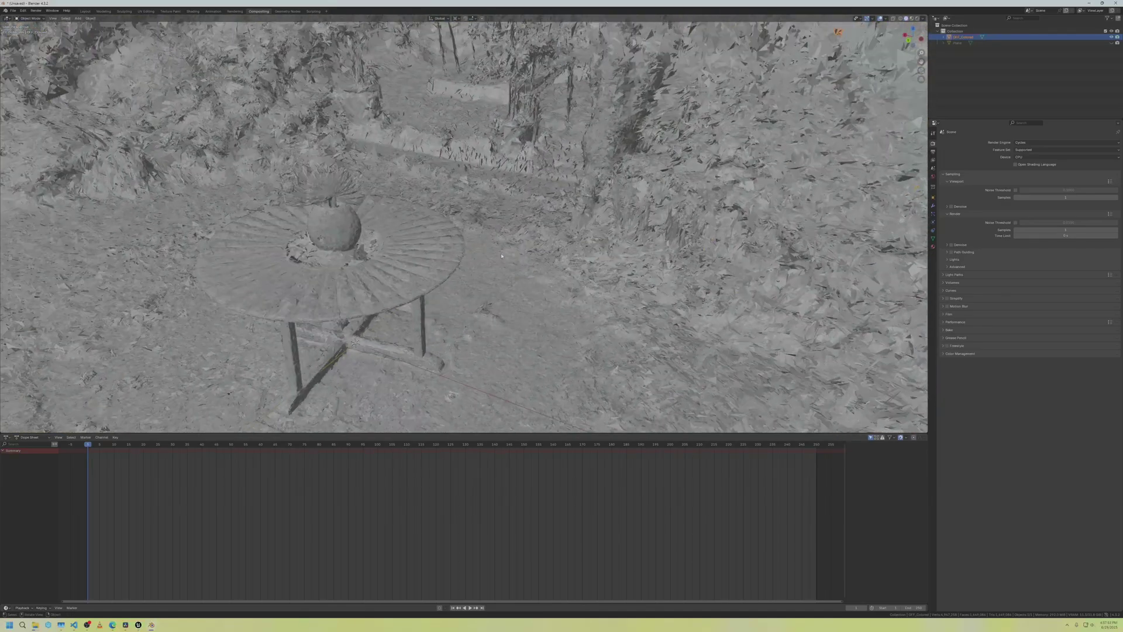
{"action": "left_click", "coordinate": [1032, 157]}
{"action": "left_click", "coordinate": [1028, 171]}
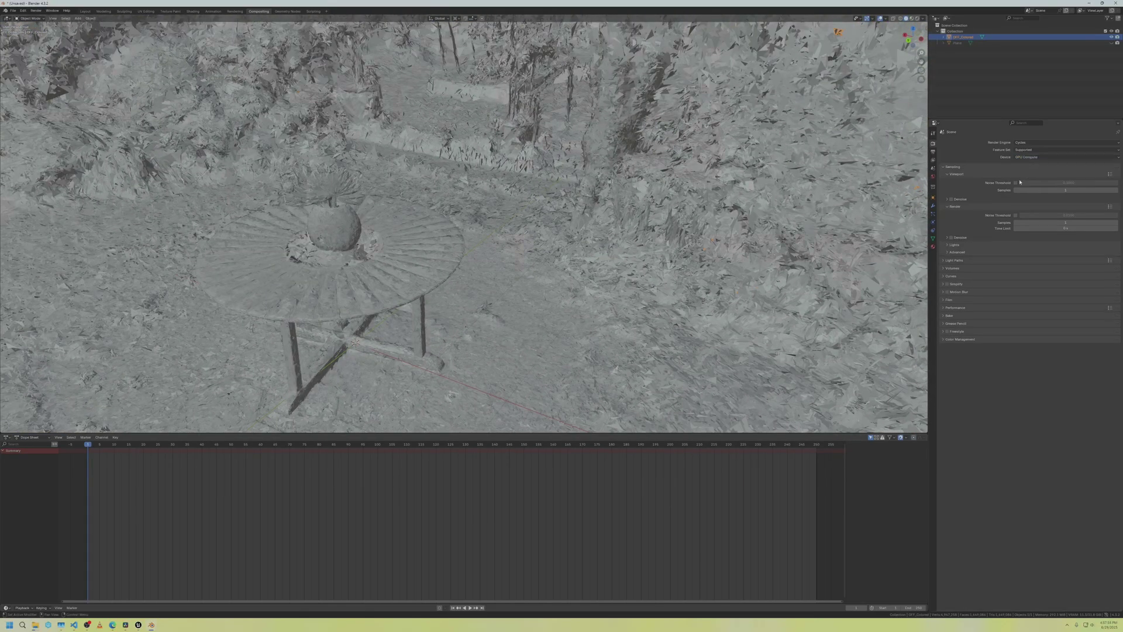
Create a new material for the garden mesh and set its surface shader to Emission
{"action": "left_click", "coordinate": [933, 205]}
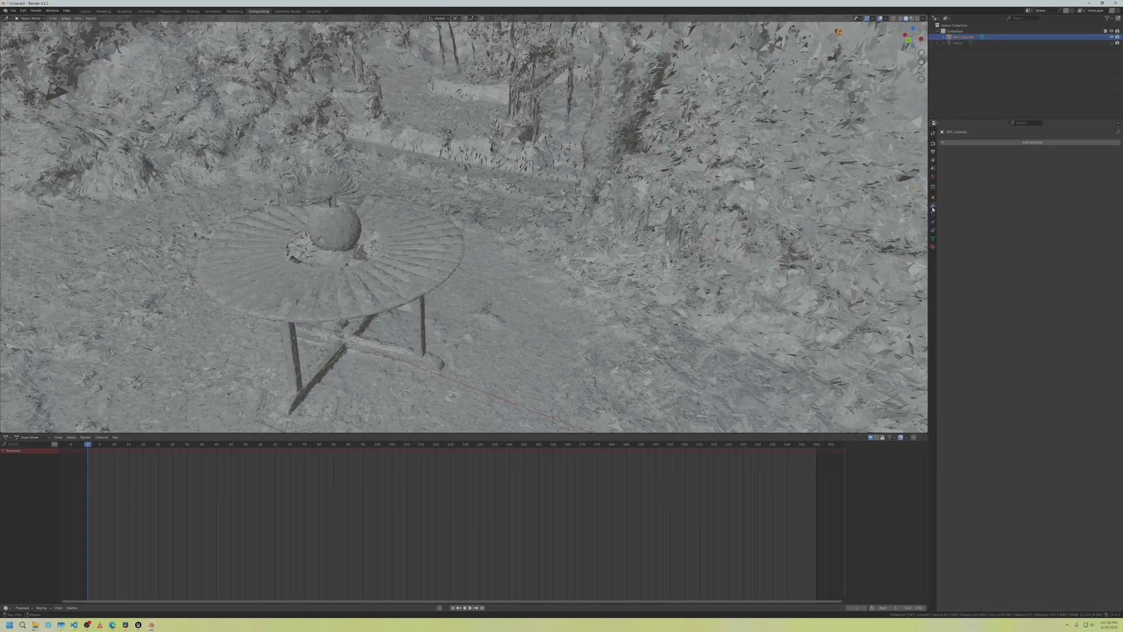
{"action": "left_click", "coordinate": [933, 245]}
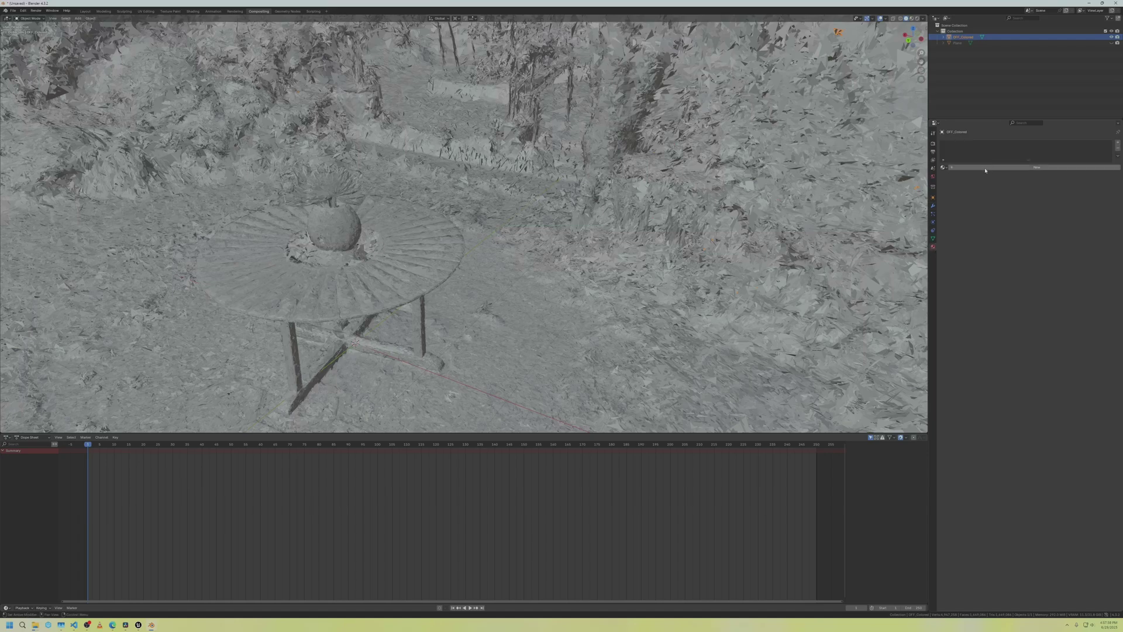
{"action": "left_click", "coordinate": [1019, 195]}
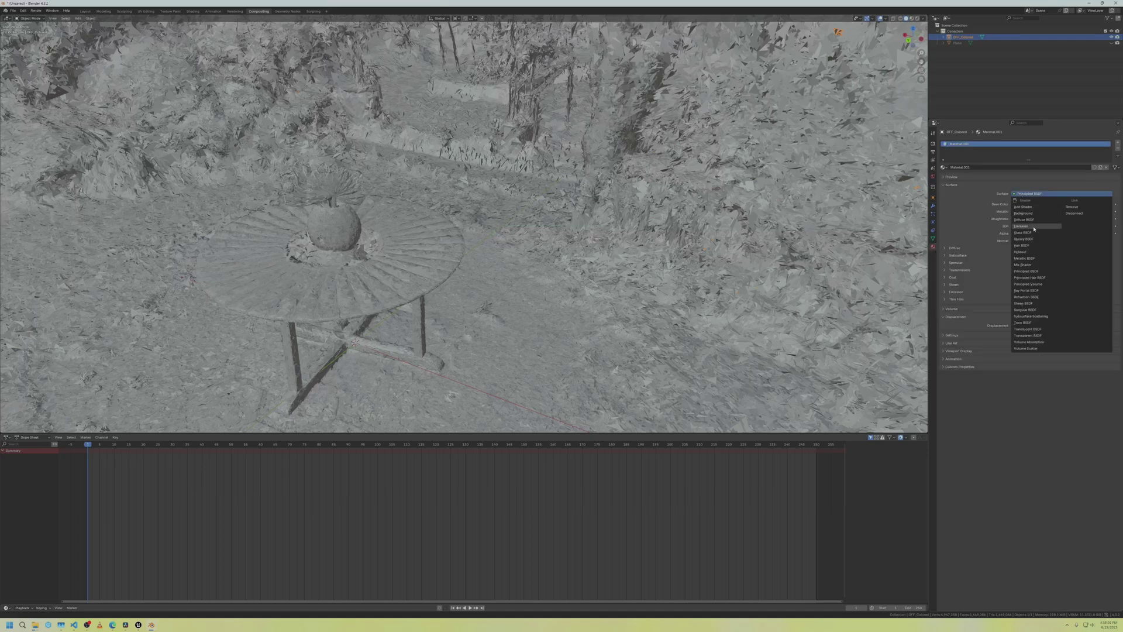
{"action": "left_click", "coordinate": [1021, 226]}
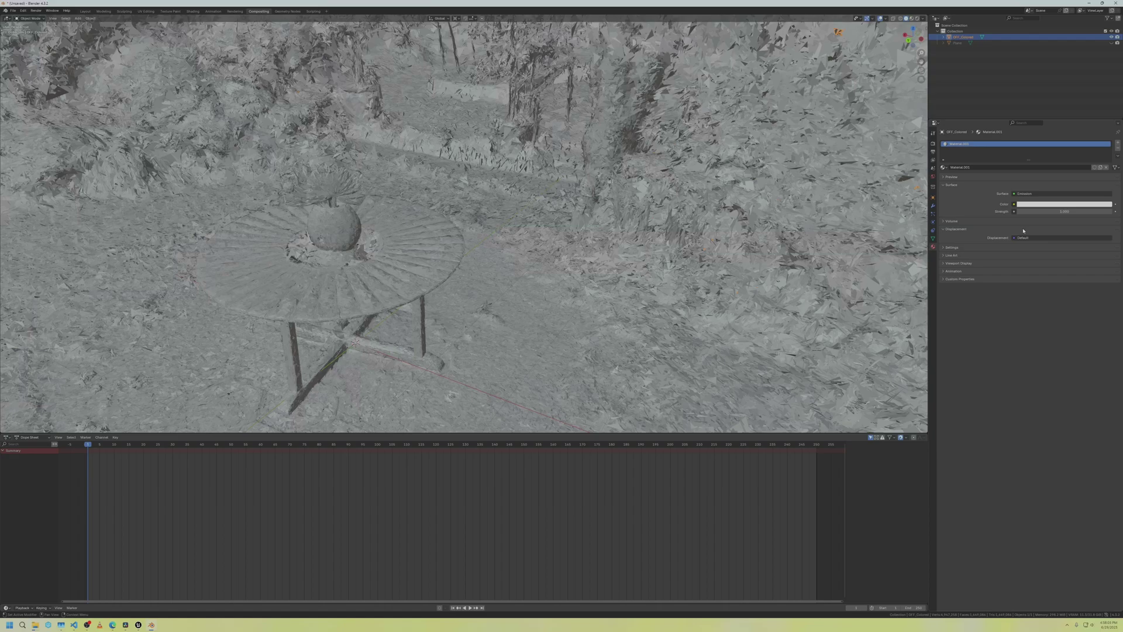
Link the emission color to a Color Attribute using the Col vertex colors and display the scene in rendered shading
{"action": "left_click", "coordinate": [1014, 204]}
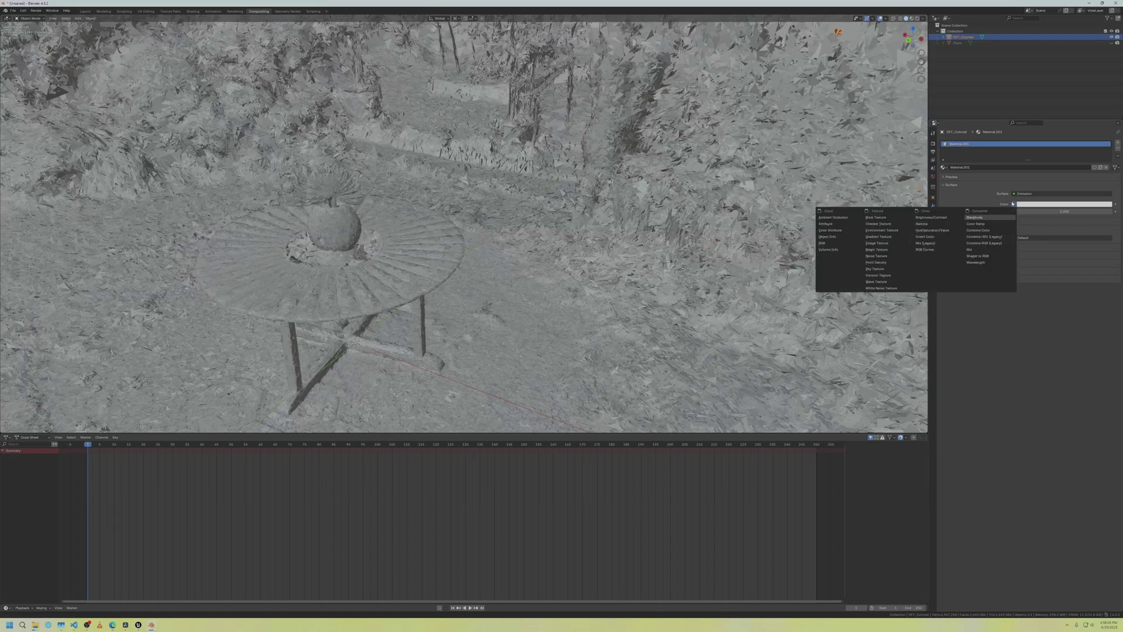
{"action": "left_click", "coordinate": [826, 230]}
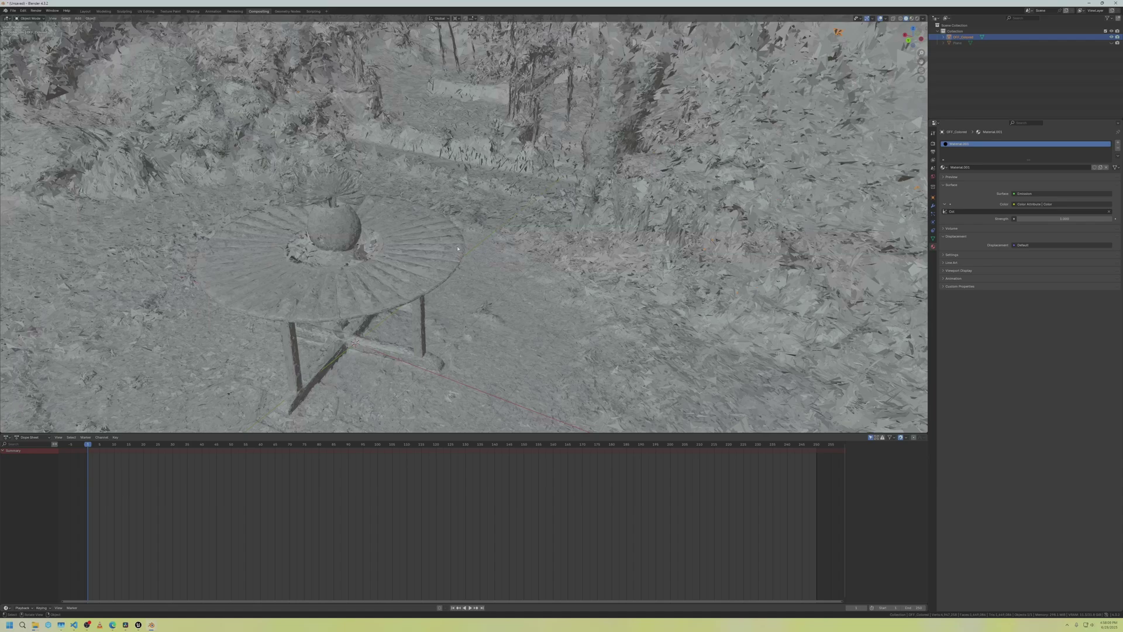
{"action": "left_click", "coordinate": [916, 18]}
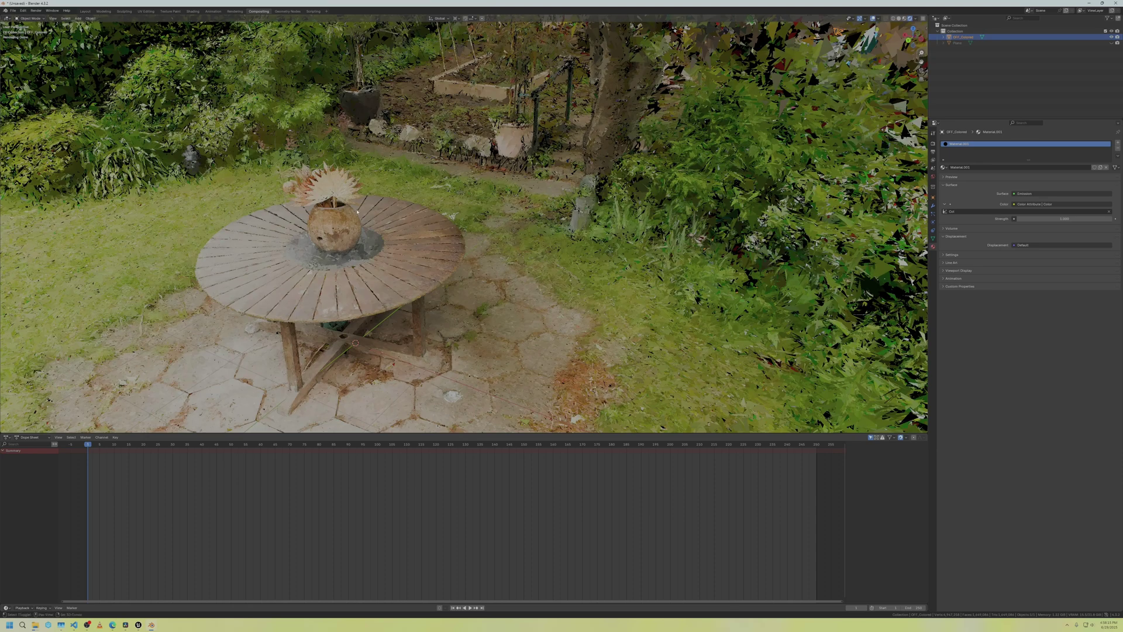
Examine the rendered garden from several angles, both around the table and across the whole scene
{"action": "middle_click_drag", "start_coordinate": [357, 237], "coordinate": [478, 239], "text": "shift"}
{"action": "middle_click_drag", "start_coordinate": [421, 275], "coordinate": [483, 250]}
{"action": "scroll", "coordinate": [484, 250], "scroll_direction": "up", "scroll_amount": 3}
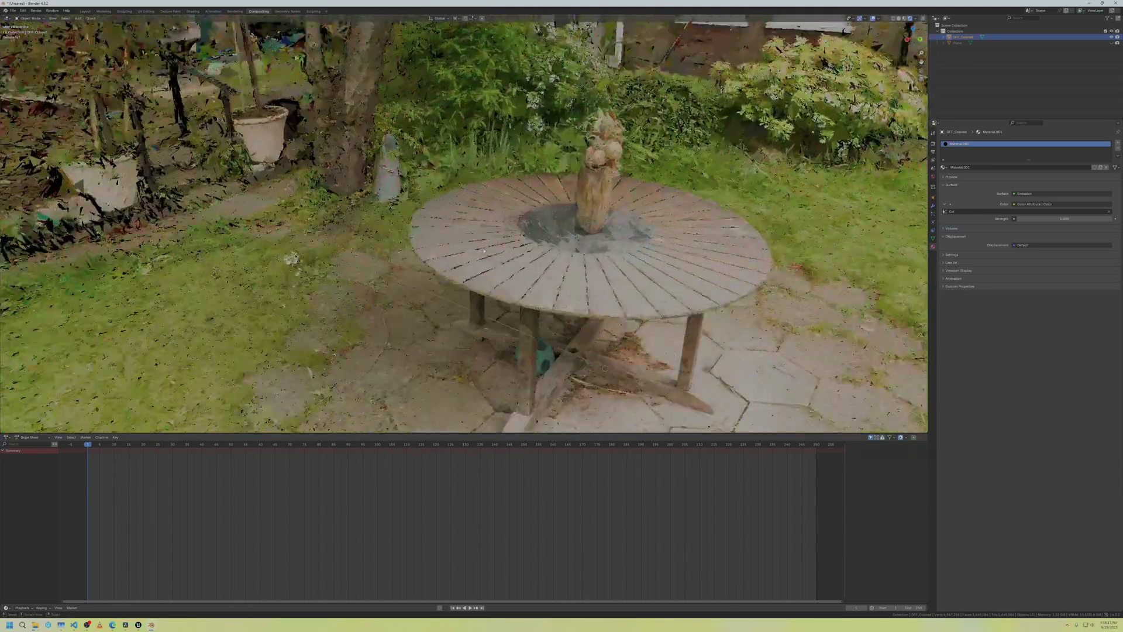
{"action": "middle_click_drag", "start_coordinate": [632, 184], "coordinate": [597, 186]}
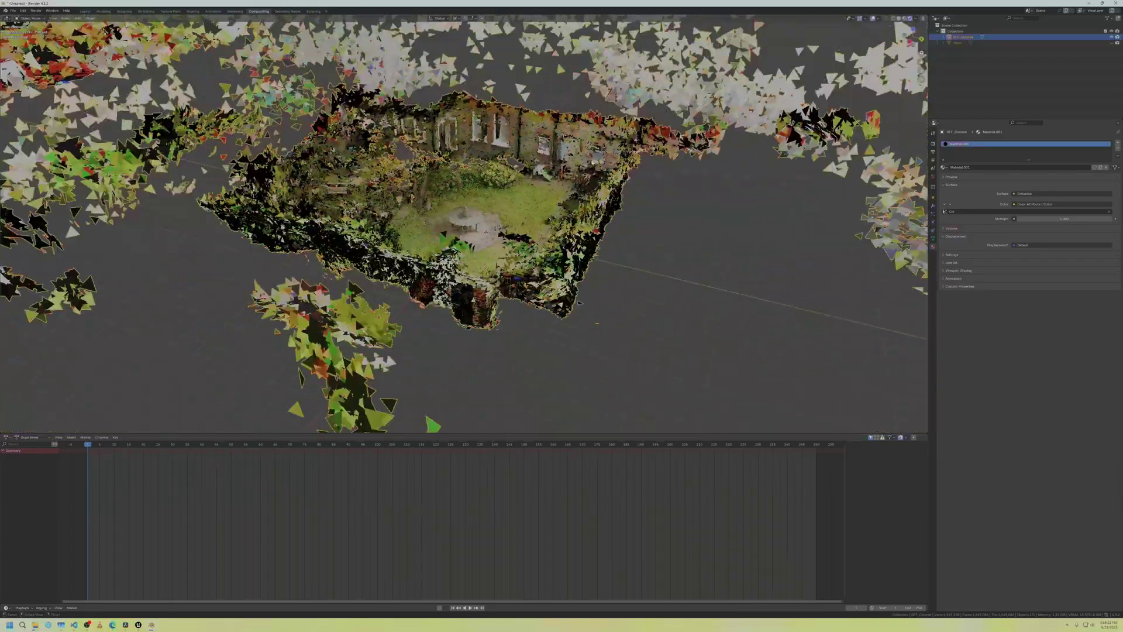
{"action": "middle_click_drag", "start_coordinate": [594, 166], "coordinate": [577, 199], "text": "shift"}
{"action": "scroll", "coordinate": [577, 199], "scroll_direction": "down", "scroll_amount": 2}
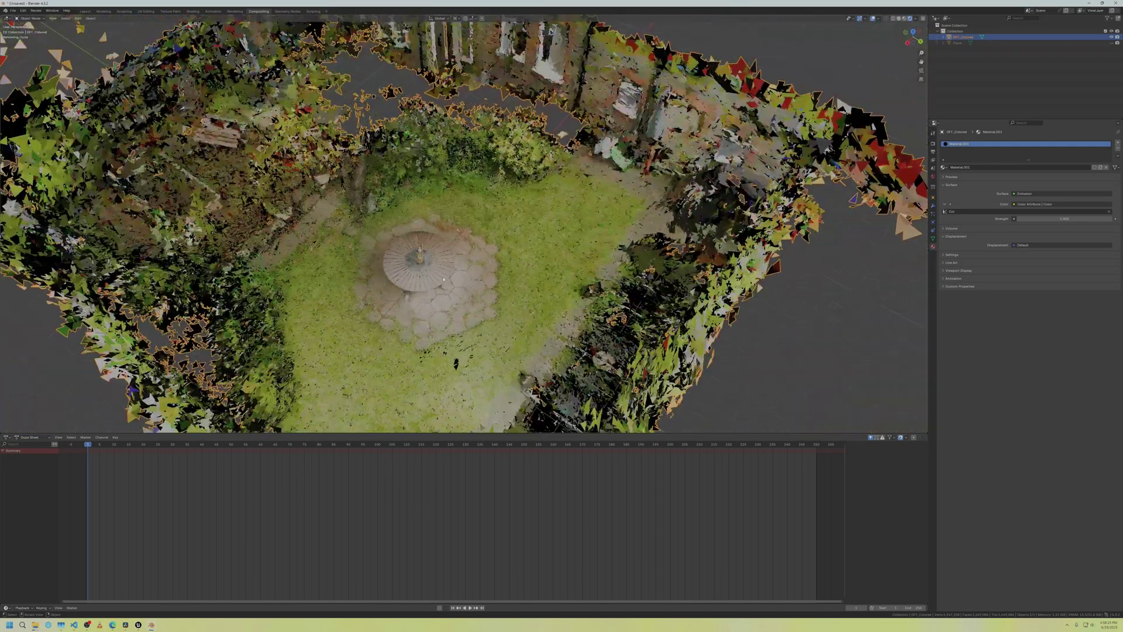
{"action": "middle_click_drag", "start_coordinate": [442, 279], "coordinate": [473, 227], "text": "shift"}
{"action": "scroll", "coordinate": [468, 245], "scroll_direction": "up", "scroll_amount": 7}
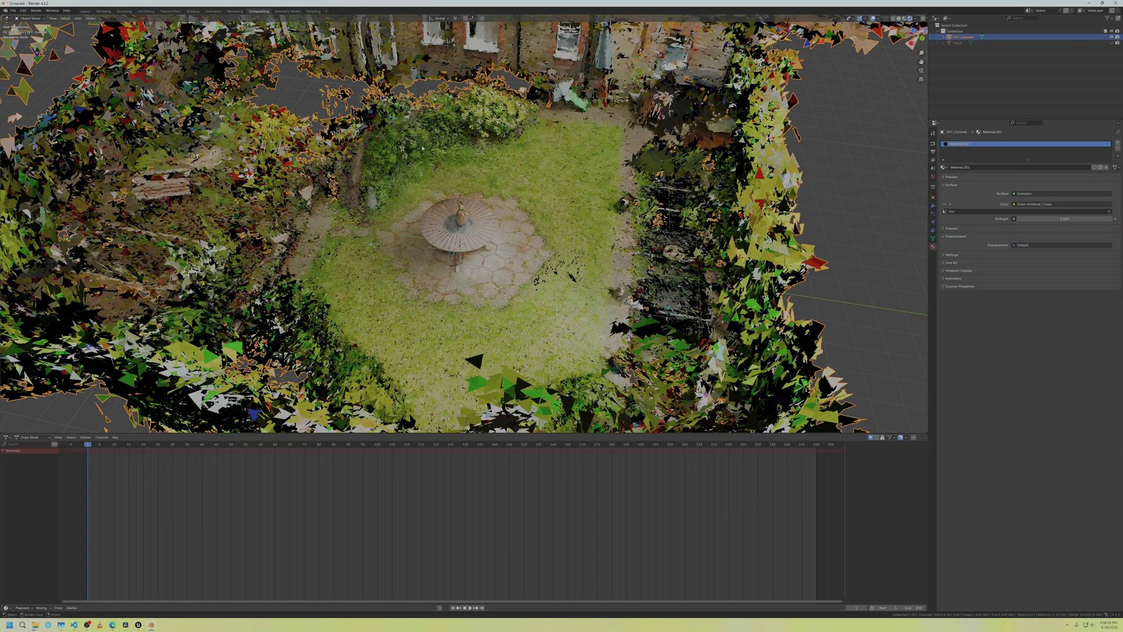
Apply all transforms to the garden mesh and export it as an FBX file with linear vertex colors
{"action": "left_click", "coordinate": [14, 10]}
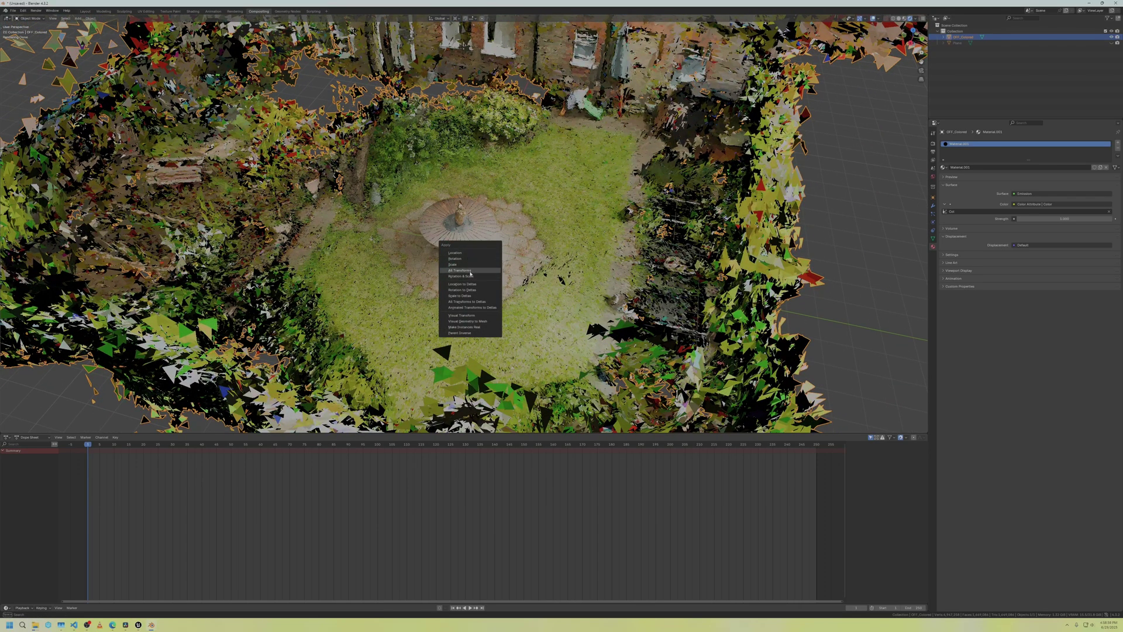
{"action": "left_click", "coordinate": [470, 271]}
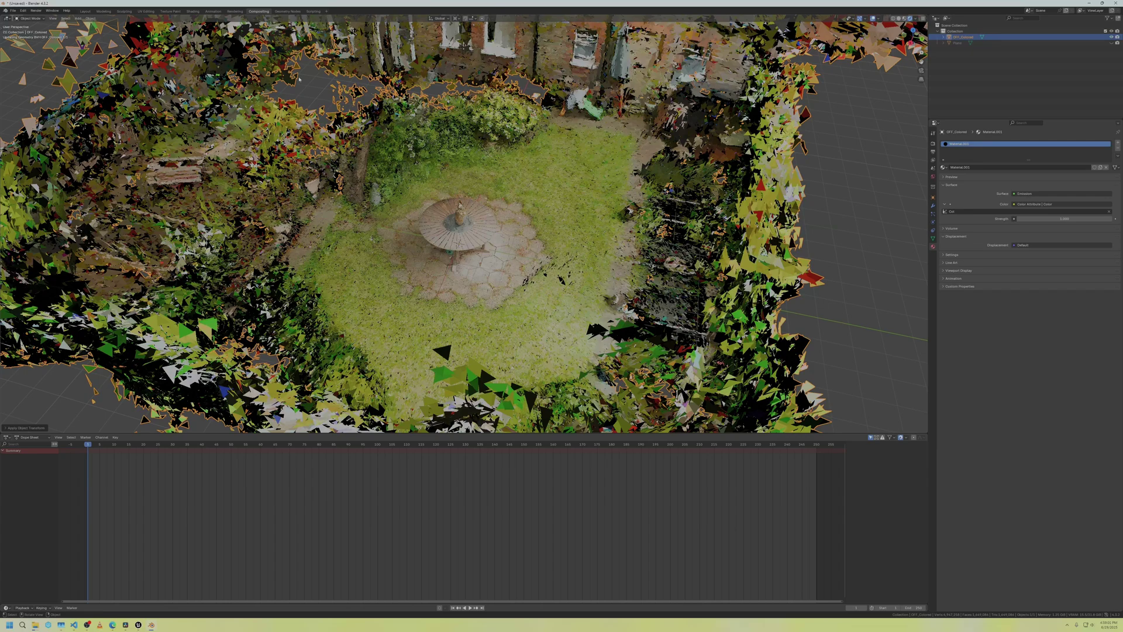
{"action": "left_click", "coordinate": [13, 10]}
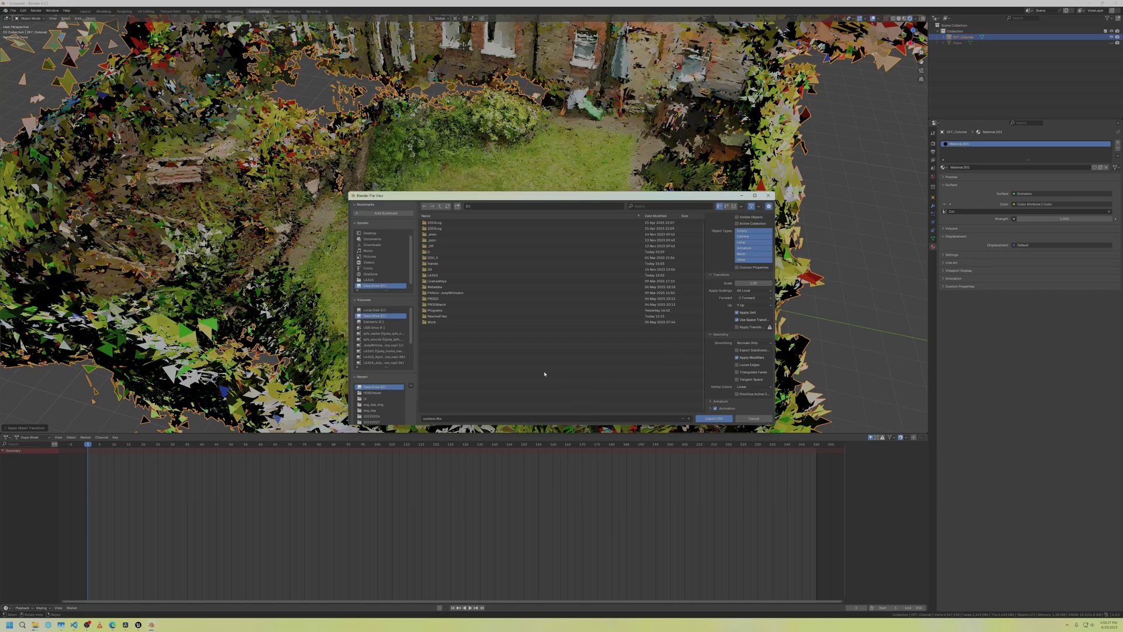
{"action": "left_click", "coordinate": [710, 419]}
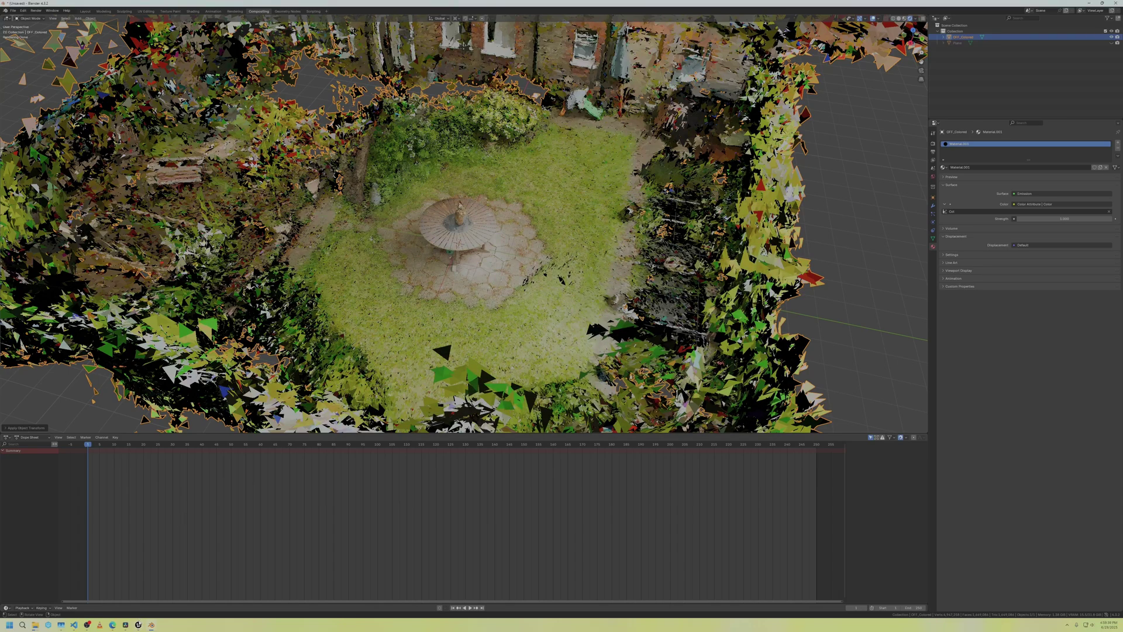
Switch to Unreal Editor and choose the exported FBX file for import into the Tutorial content folder
{"action": "left_click", "coordinate": [139, 623]}
{"action": "right_click", "coordinate": [168, 400]}
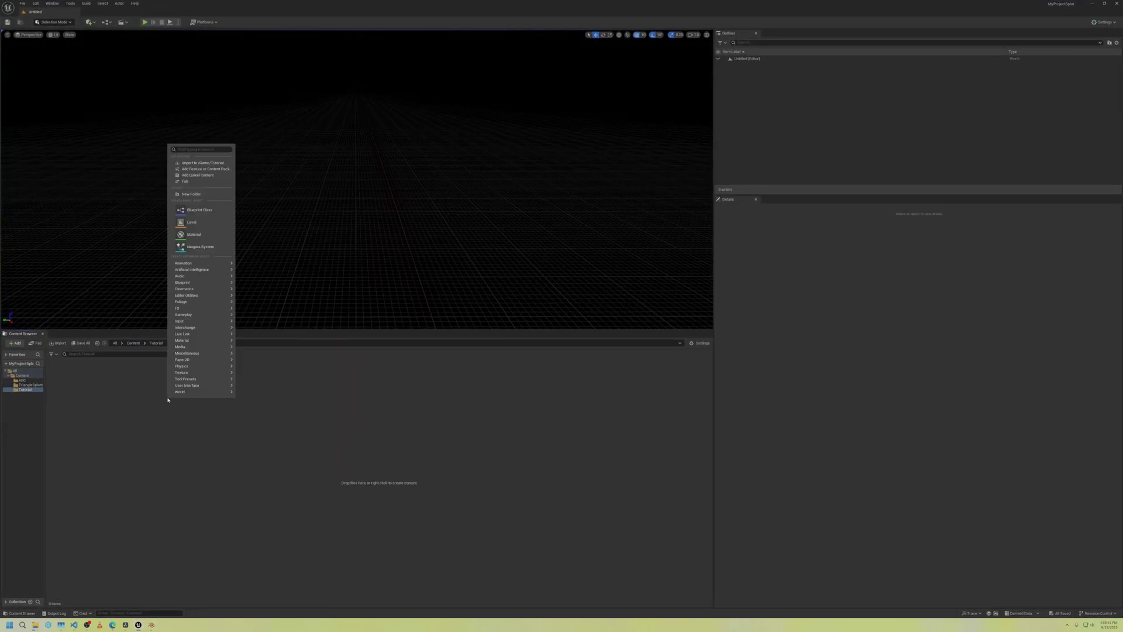
{"action": "left_click", "coordinate": [187, 164]}
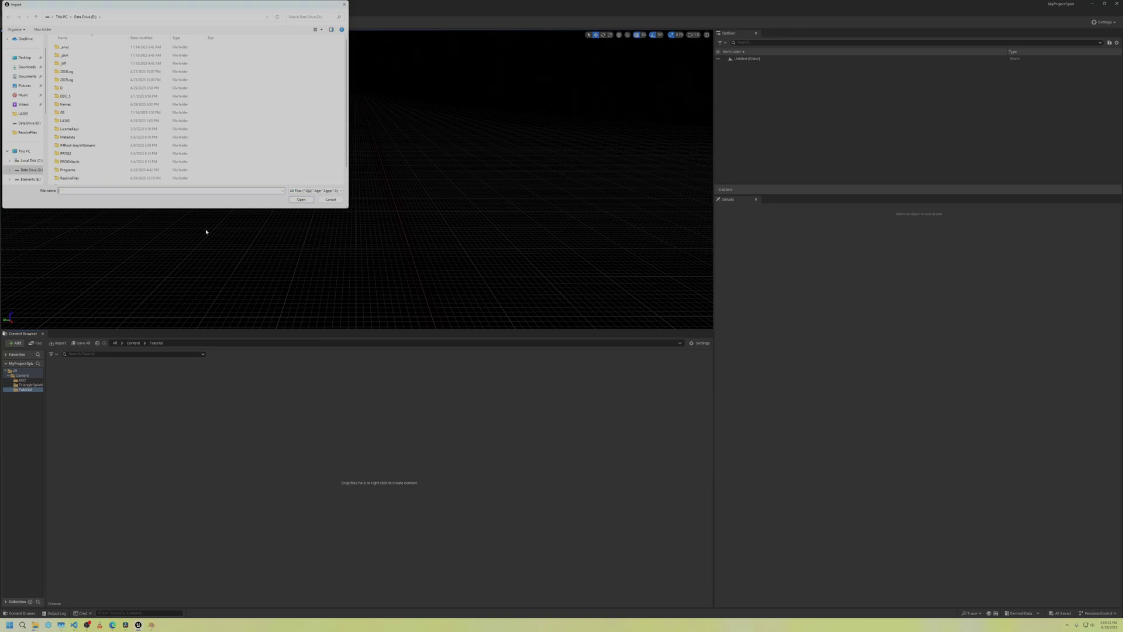
{"action": "scroll", "coordinate": [76, 167], "scroll_direction": "down", "scroll_amount": 1}
{"action": "left_click", "coordinate": [71, 181]}
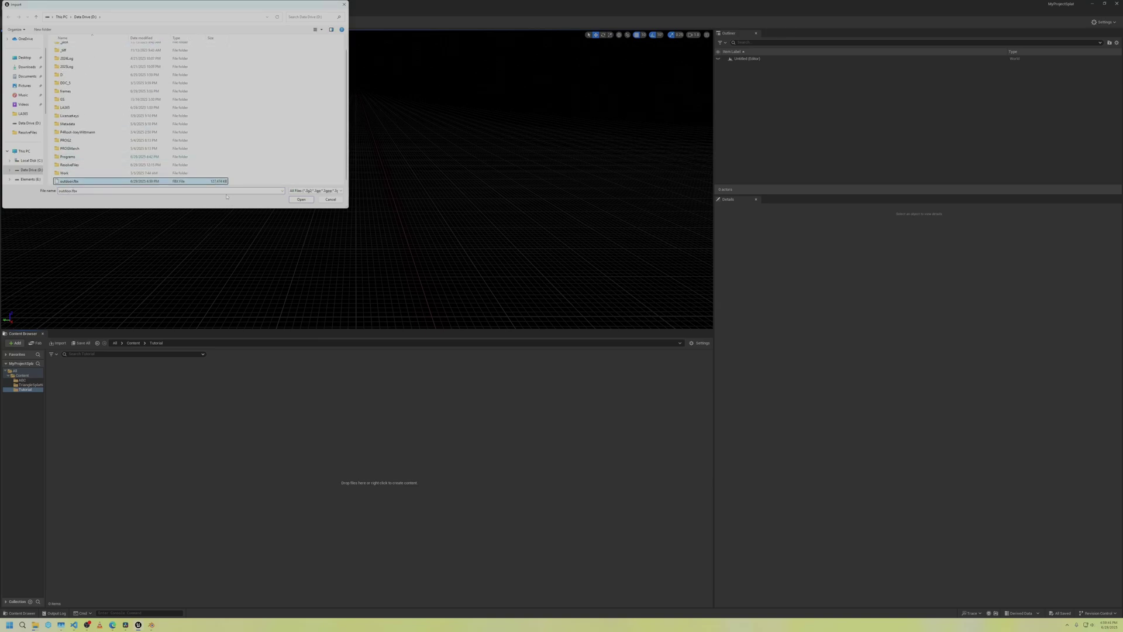
{"action": "left_click", "coordinate": [301, 199]}
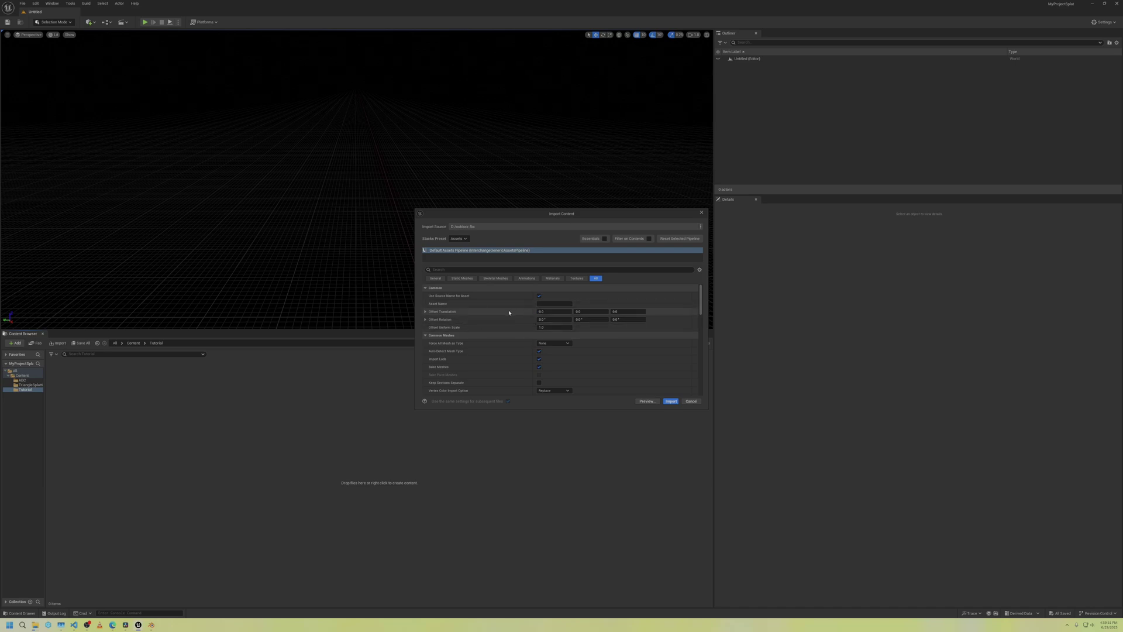
Review the mesh import settings and set the Vertex Color Import Option to Replace
{"action": "scroll", "coordinate": [506, 322], "scroll_direction": "down", "scroll_amount": 3}
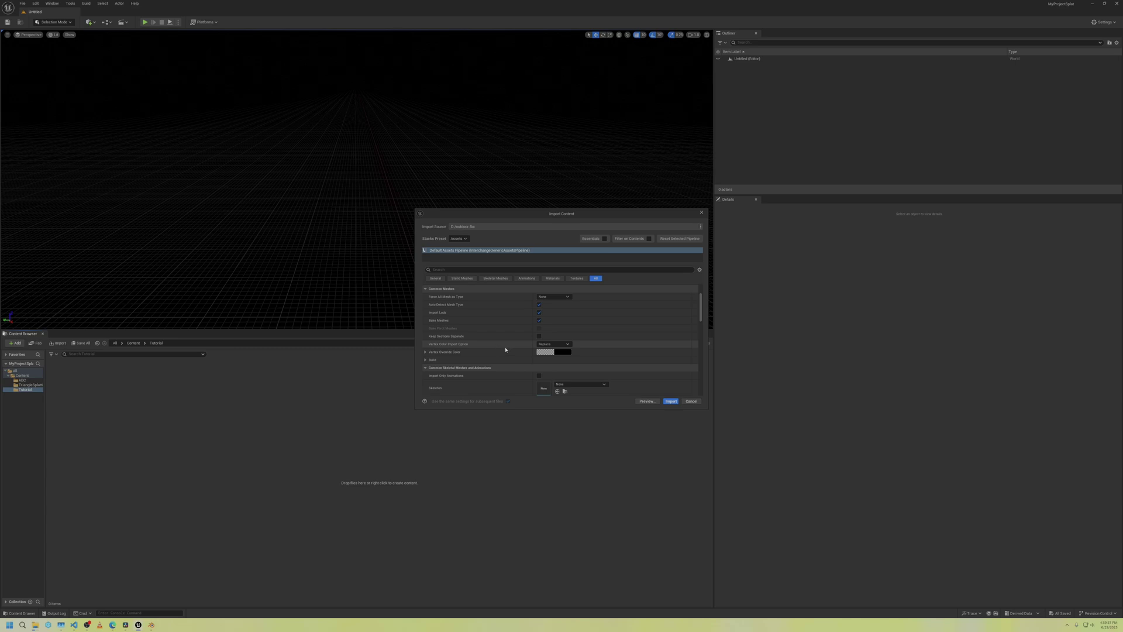
{"action": "scroll", "coordinate": [505, 349], "scroll_direction": "down", "scroll_amount": 2}
{"action": "scroll", "coordinate": [505, 351], "scroll_direction": "down", "scroll_amount": 2}
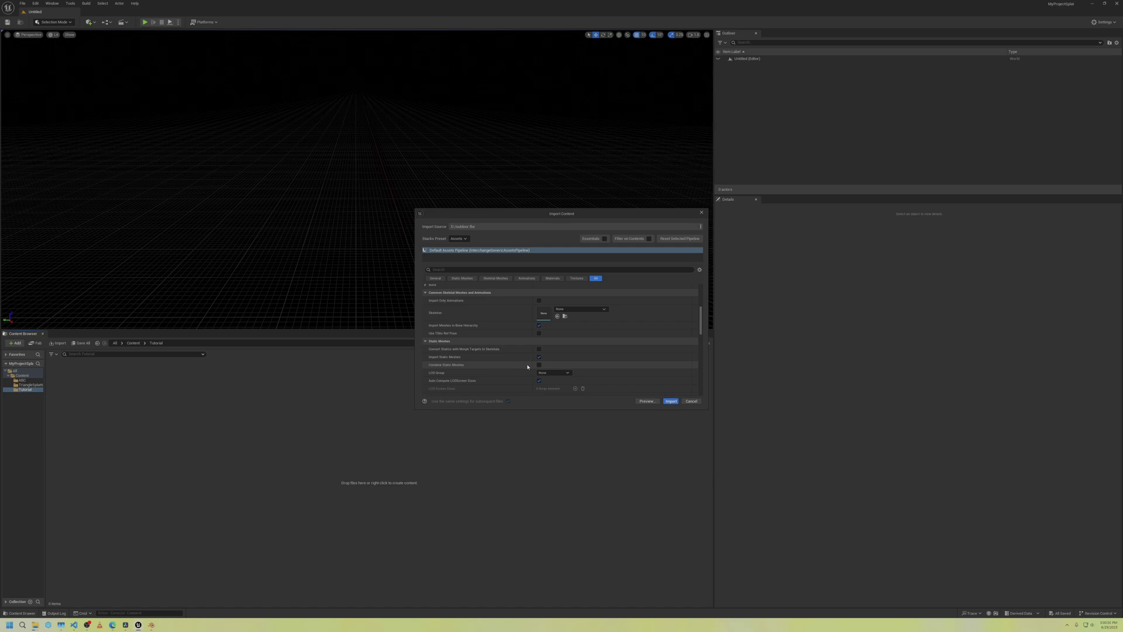
{"action": "scroll", "coordinate": [527, 366], "scroll_direction": "down", "scroll_amount": 5}
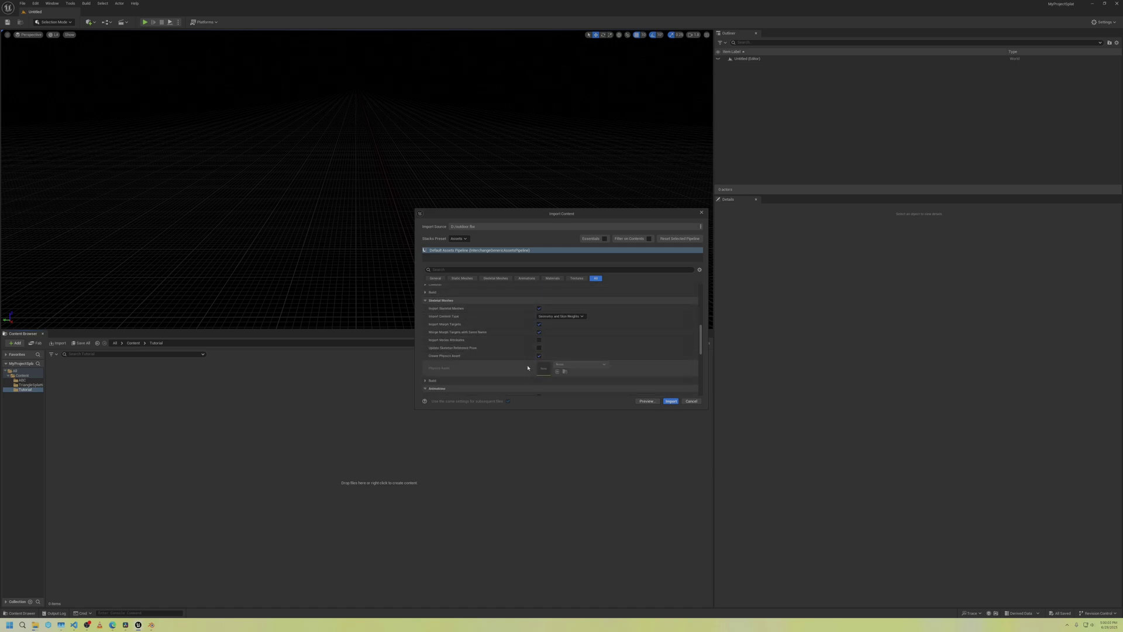
{"action": "scroll", "coordinate": [514, 363], "scroll_direction": "down", "scroll_amount": 1}
{"action": "scroll", "coordinate": [517, 358], "scroll_direction": "up", "scroll_amount": 5}
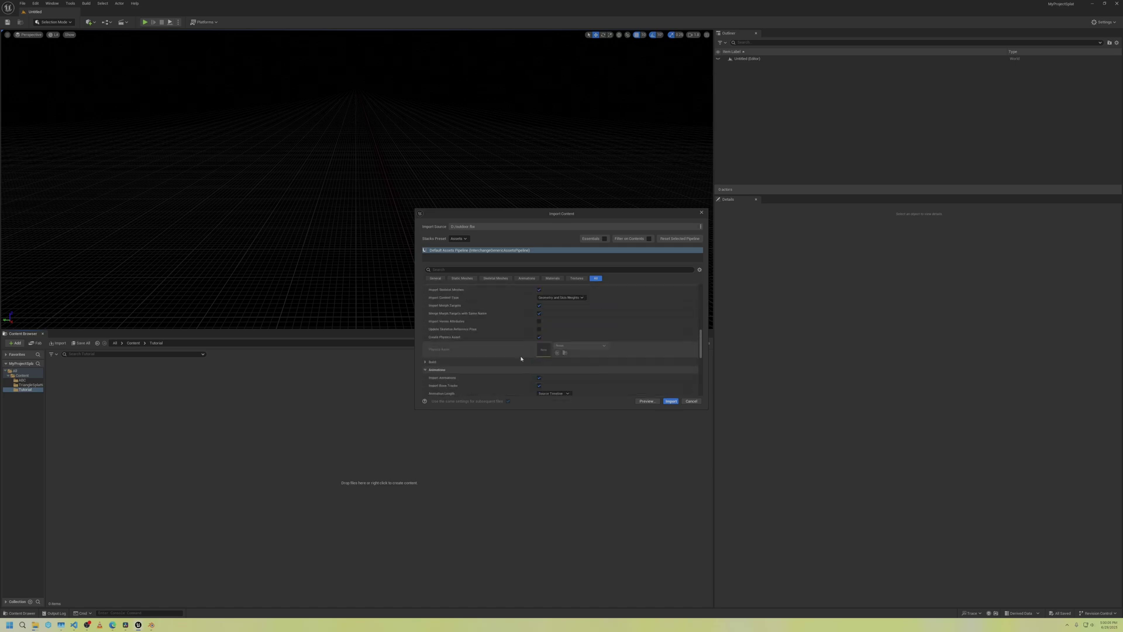
{"action": "scroll", "coordinate": [524, 356], "scroll_direction": "up", "scroll_amount": 5}
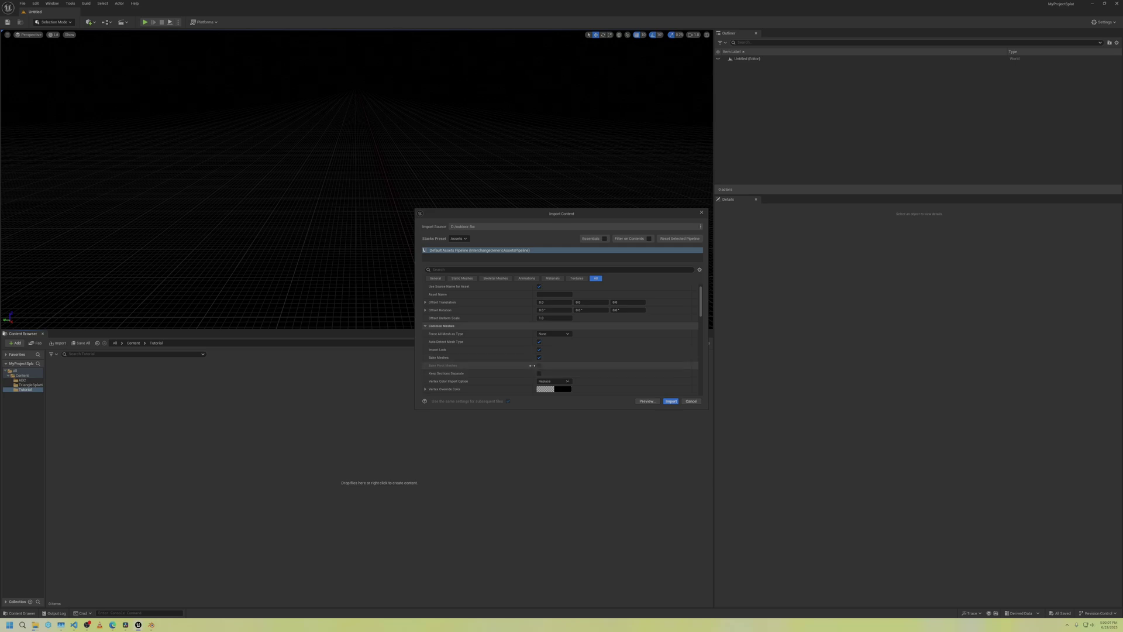
{"action": "left_click", "coordinate": [553, 381]}
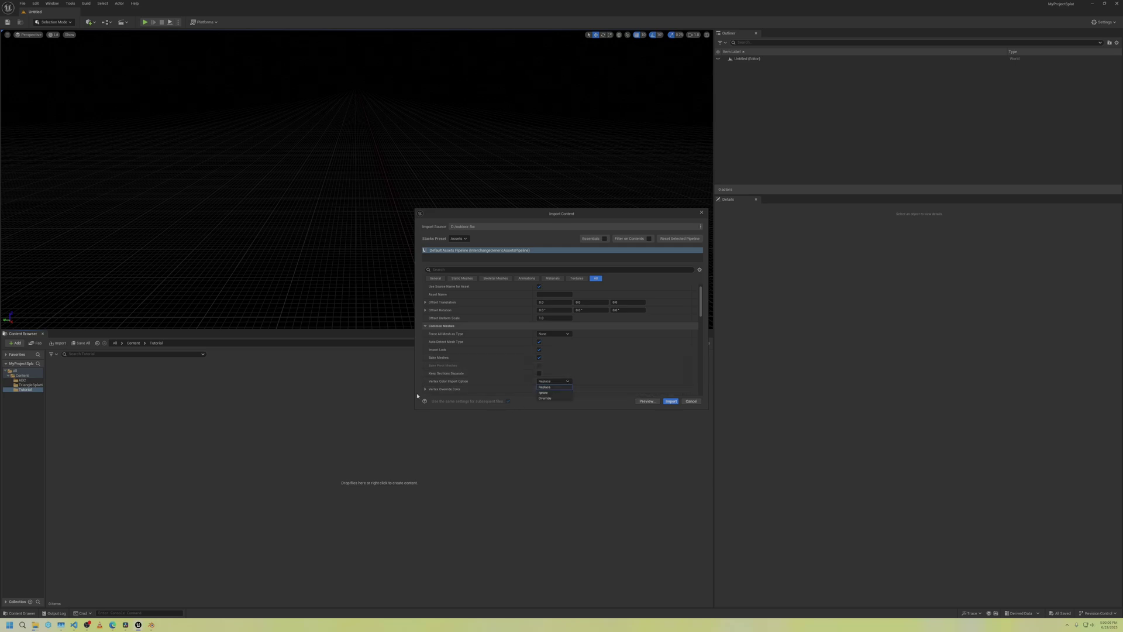
{"action": "left_click", "coordinate": [544, 386]}
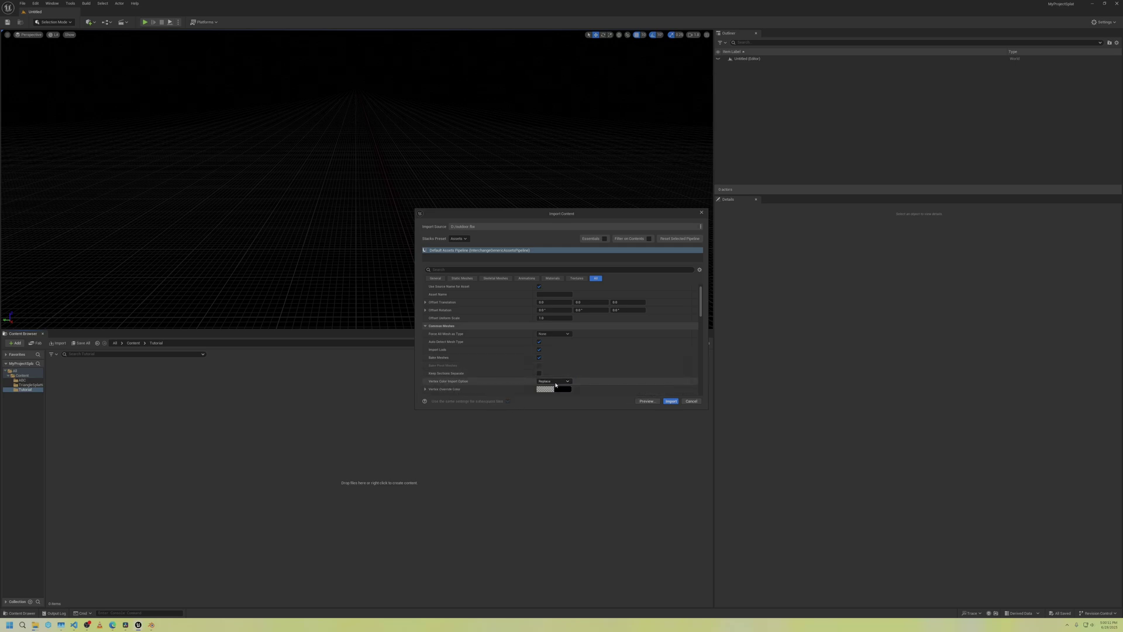
Import the garden FBX into the Tutorial folder and check the imported mesh's Nanite and level-of-detail options
{"action": "left_click", "coordinate": [671, 401]}
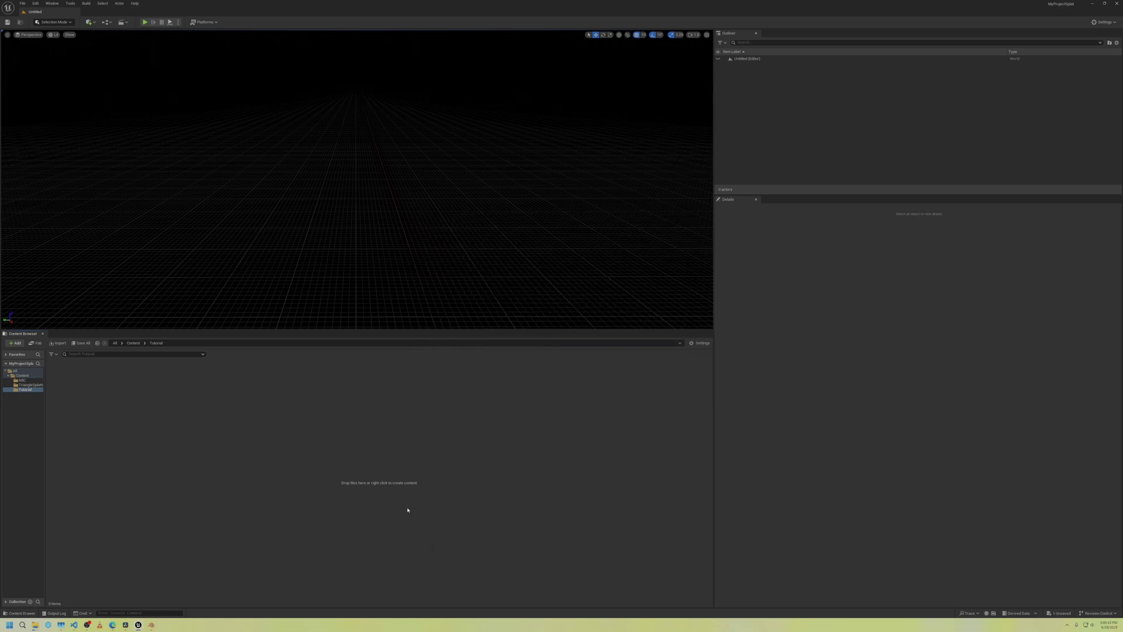
{"action": "right_click", "coordinate": [142, 398]}
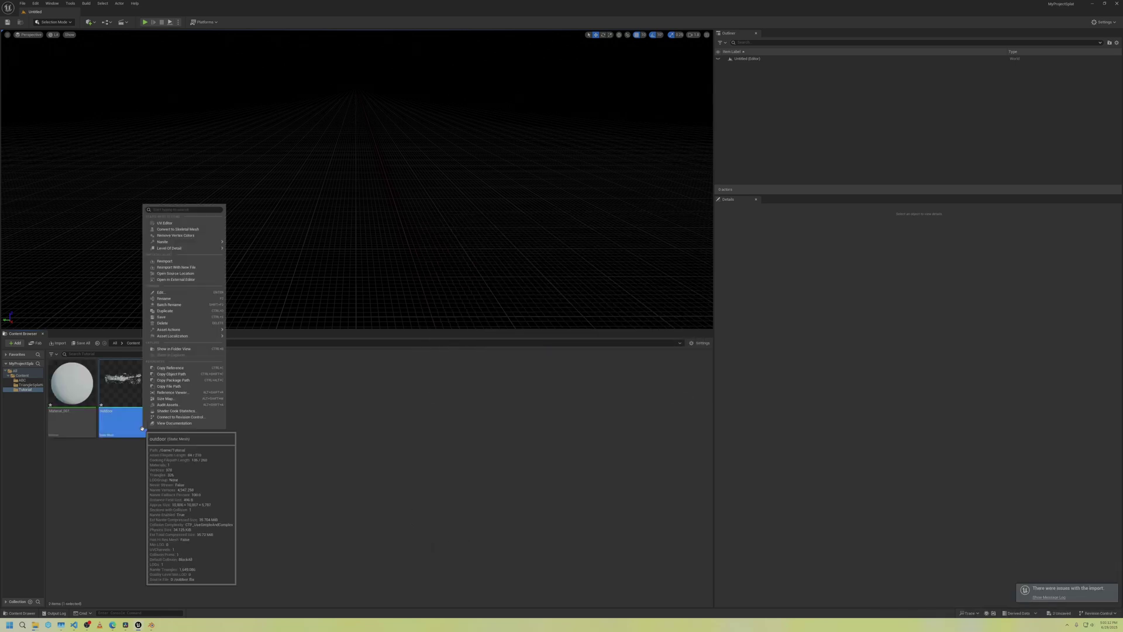
{"action": "mouse_move", "coordinate": [206, 242]}
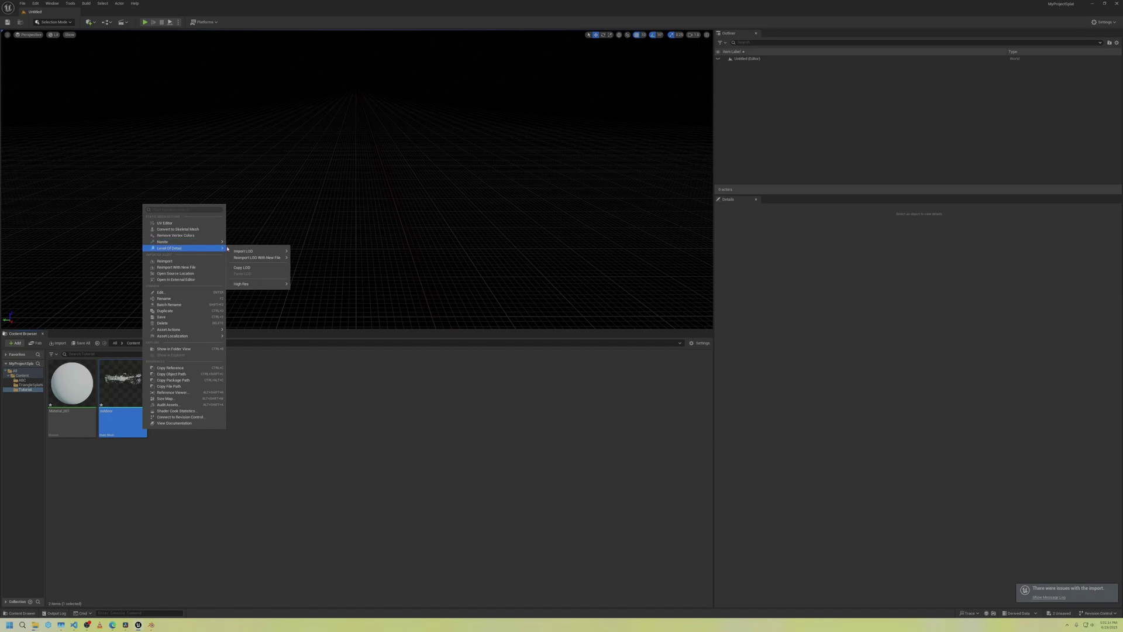
{"action": "left_click", "coordinate": [250, 264]}
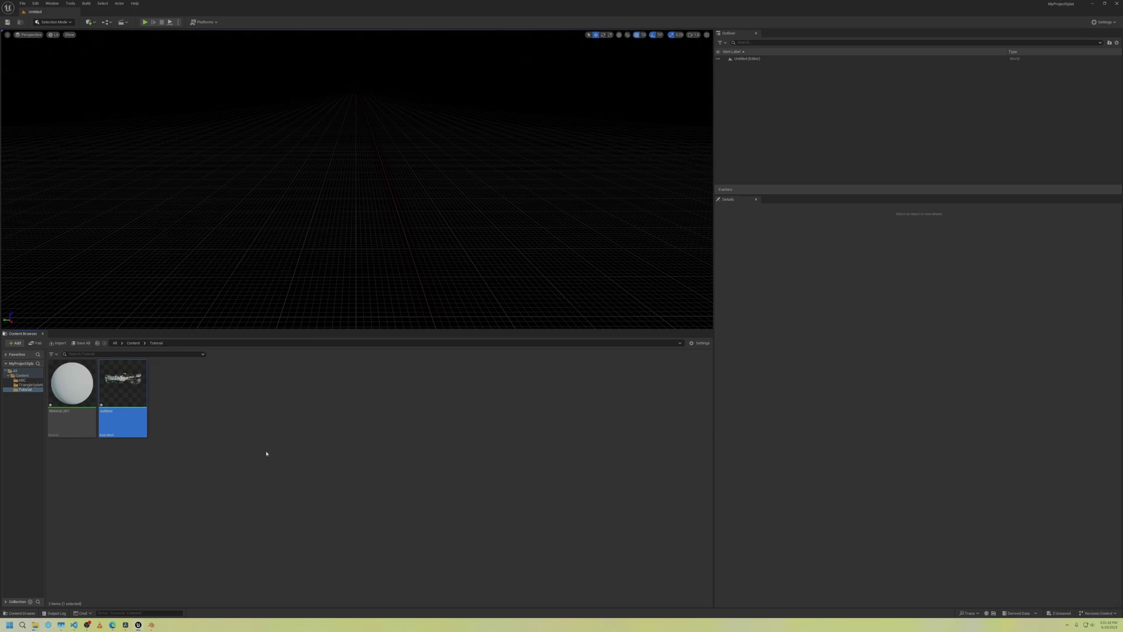
{"action": "left_click", "coordinate": [267, 453]}
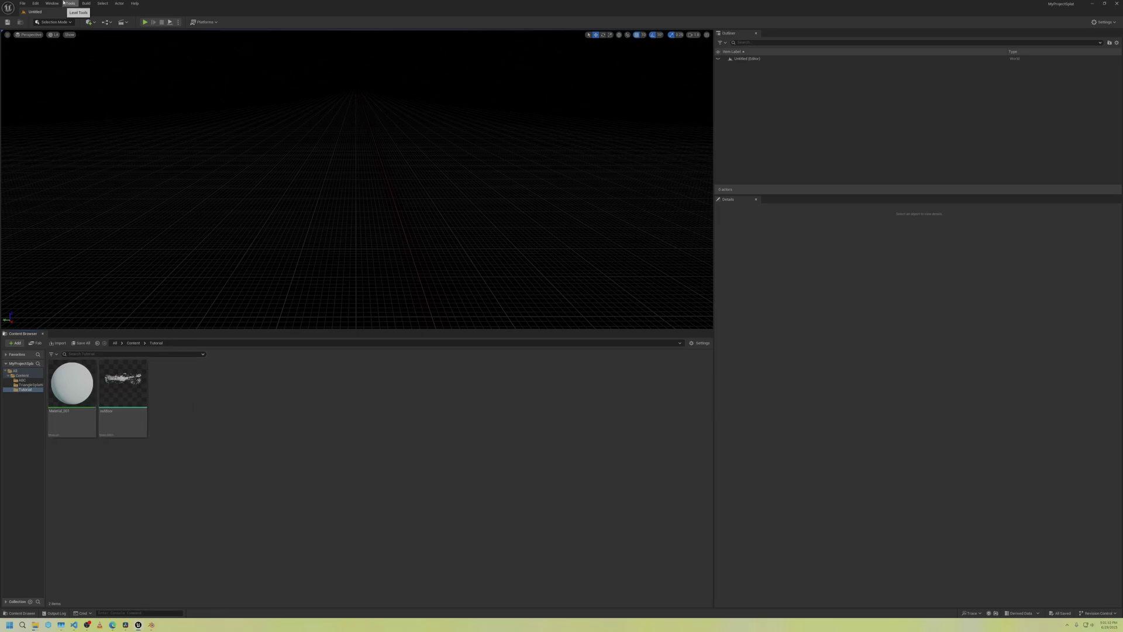
Create a new empty level
{"action": "left_click", "coordinate": [35, 4]}
{"action": "mouse_move", "coordinate": [23, 3]}
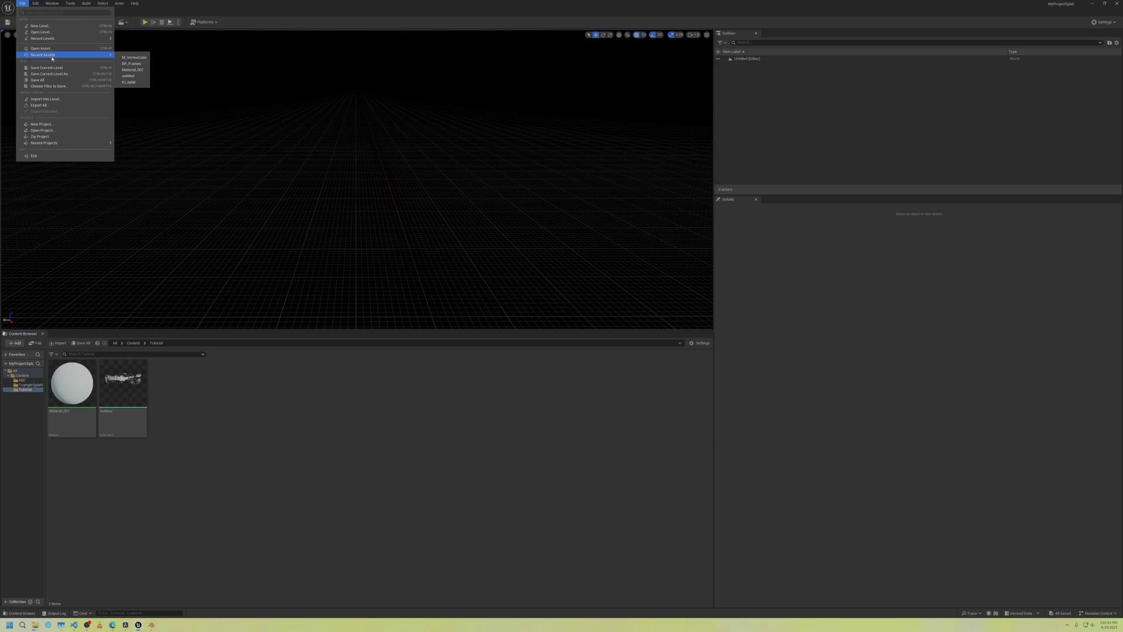
{"action": "left_click", "coordinate": [40, 25]}
{"action": "left_click", "coordinate": [599, 275]}
{"action": "left_click", "coordinate": [597, 366]}
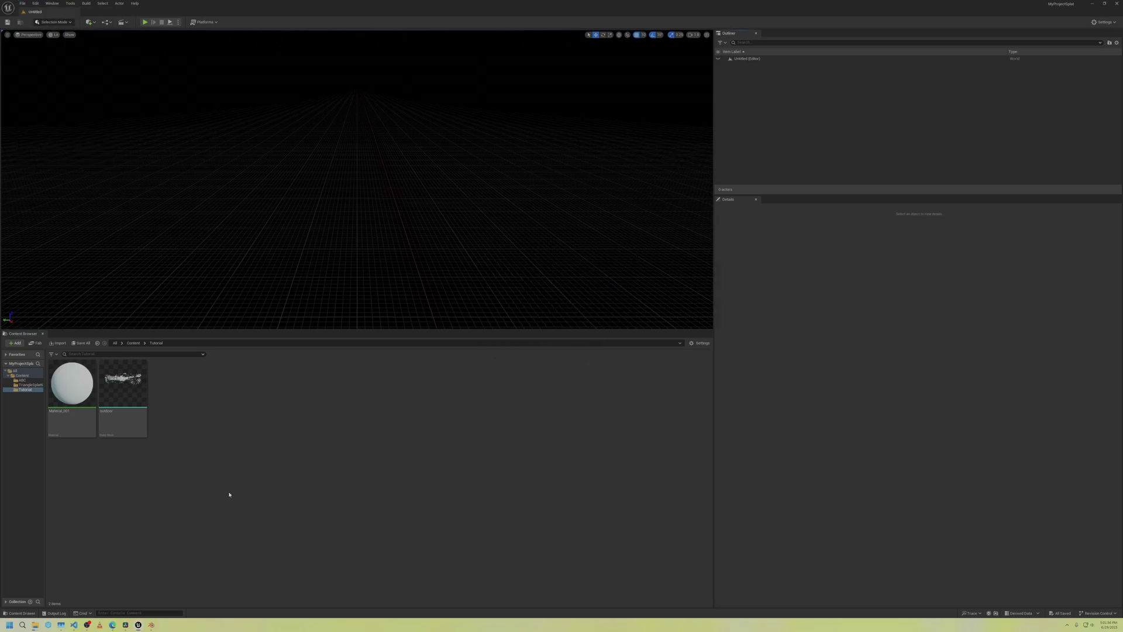
Place the imported garden mesh from the Tutorial folder in the level
{"action": "right_click", "coordinate": [121, 407]}
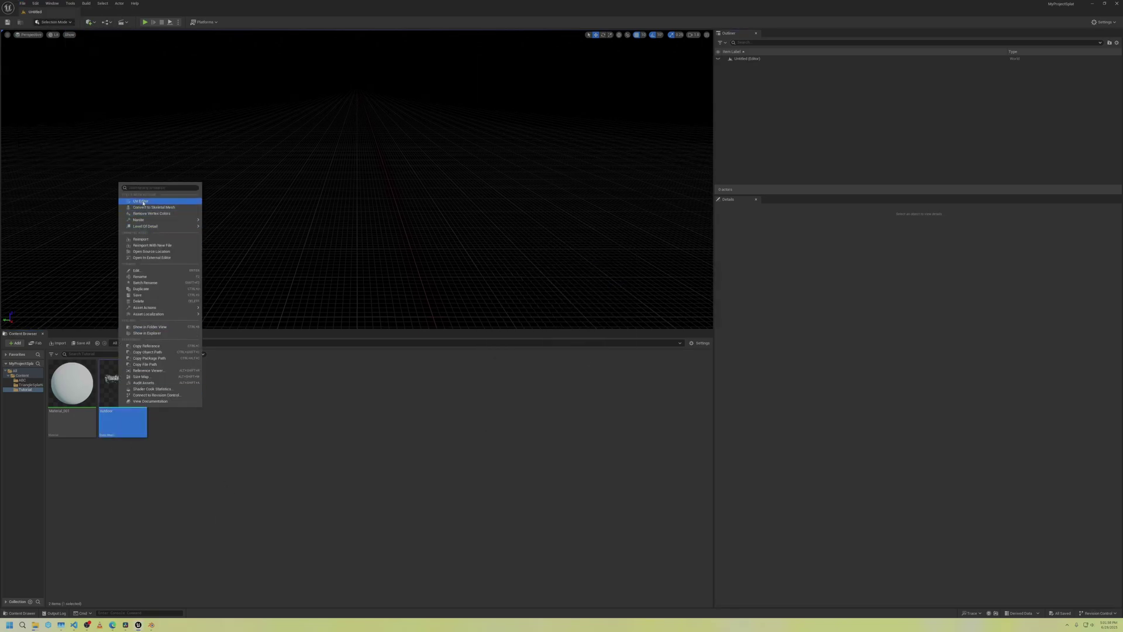
{"action": "left_click", "coordinate": [344, 429]}
{"action": "left_click_drag", "start_coordinate": [123, 383], "coordinate": [423, 243]}
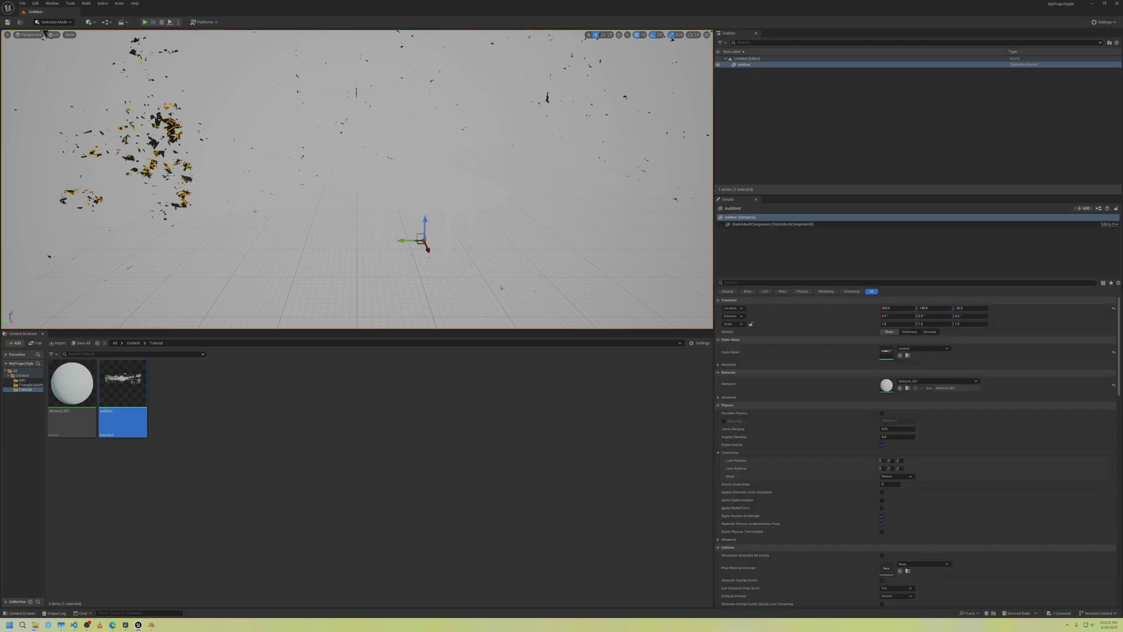
{"action": "key", "text": "s"}
{"action": "right_click_drag", "start_coordinate": [424, 243], "coordinate": [491, 289]}
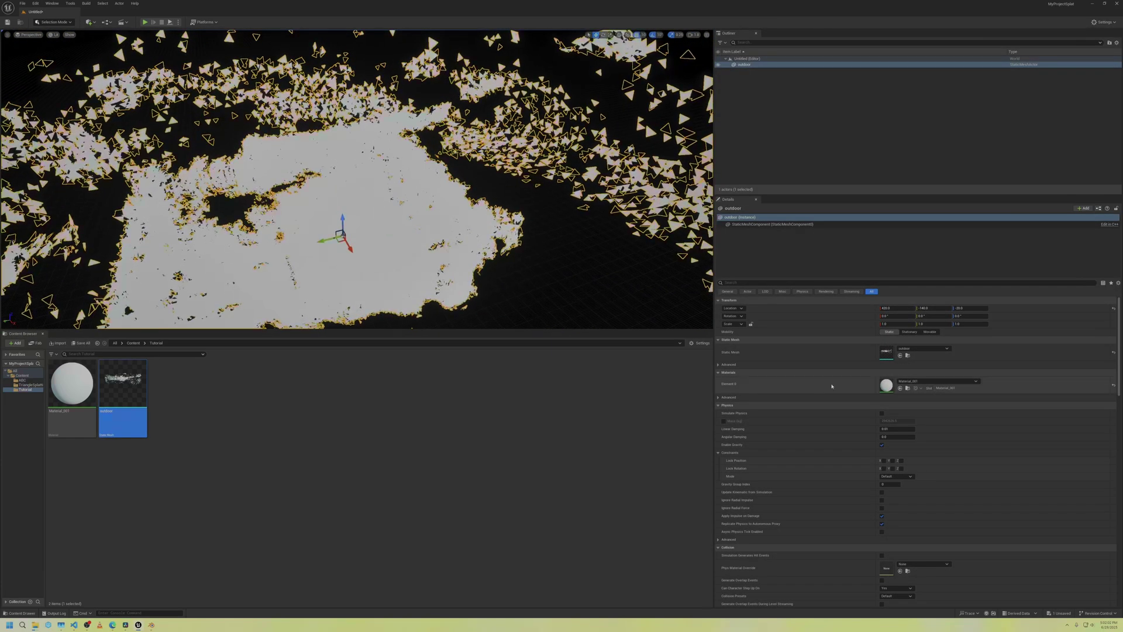
Reset the garden mesh's location to the world origin
{"action": "left_click", "coordinate": [1113, 308]}
{"action": "key", "text": "w"}
{"action": "right_click_drag", "start_coordinate": [468, 246], "coordinate": [518, 242]}
{"action": "key", "text": "w"}
{"action": "key", "text": "s"}
{"action": "key", "text": "w"}
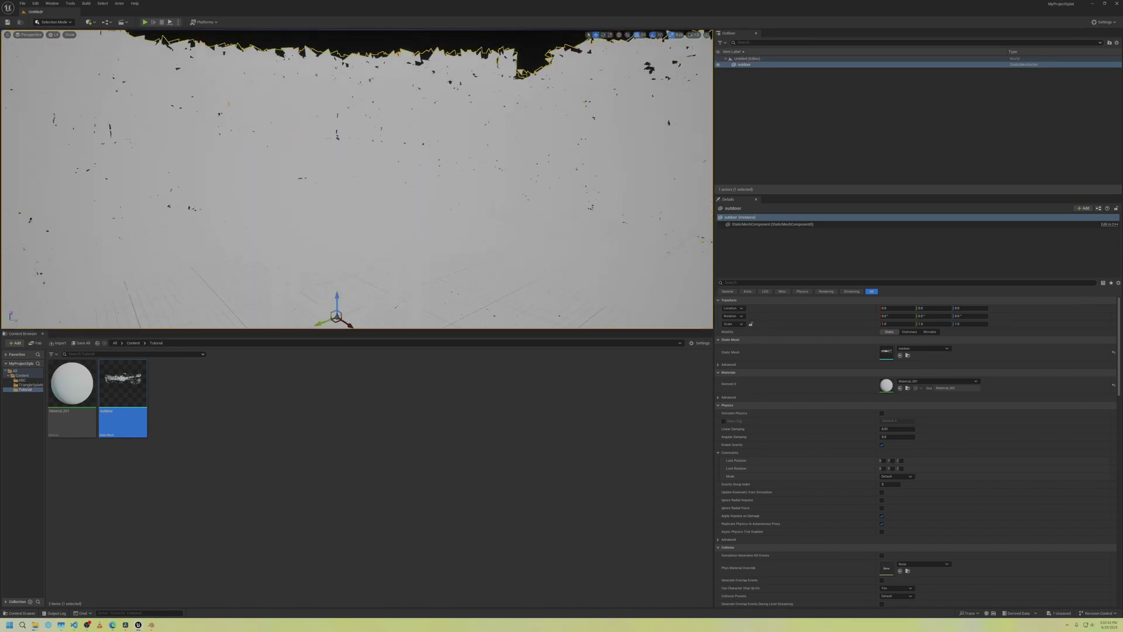
{"action": "key", "text": "w"}
{"action": "right_click_drag", "start_coordinate": [357, 179], "coordinate": [355, 218]}
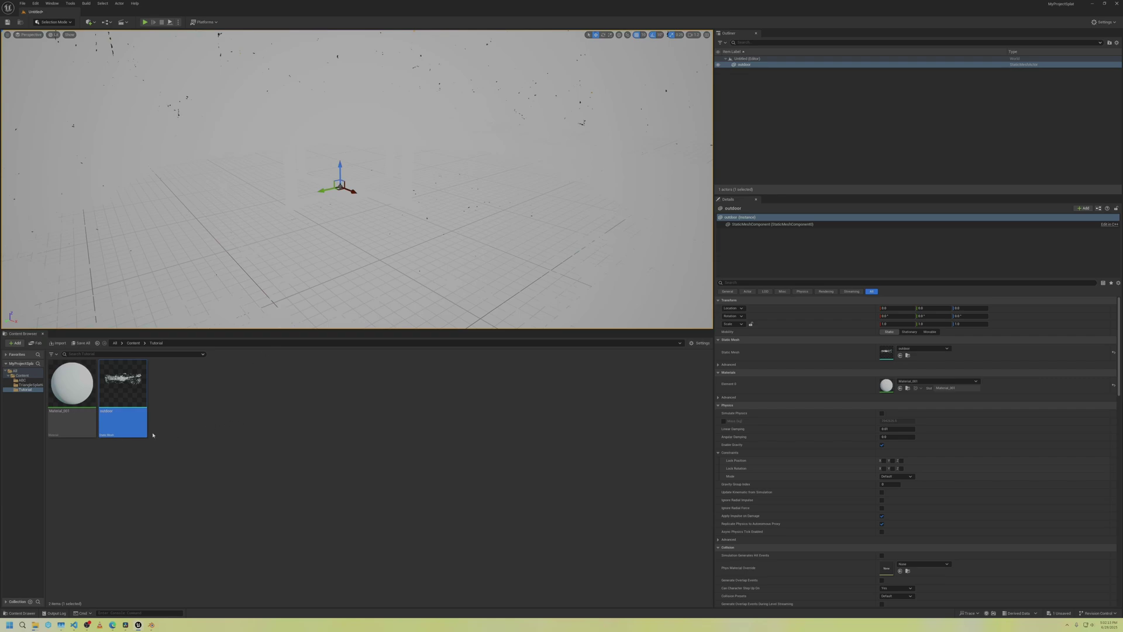
Open Material_001 and delete all the imported nodes feeding its material output
{"action": "double_click", "coordinate": [72, 386]}
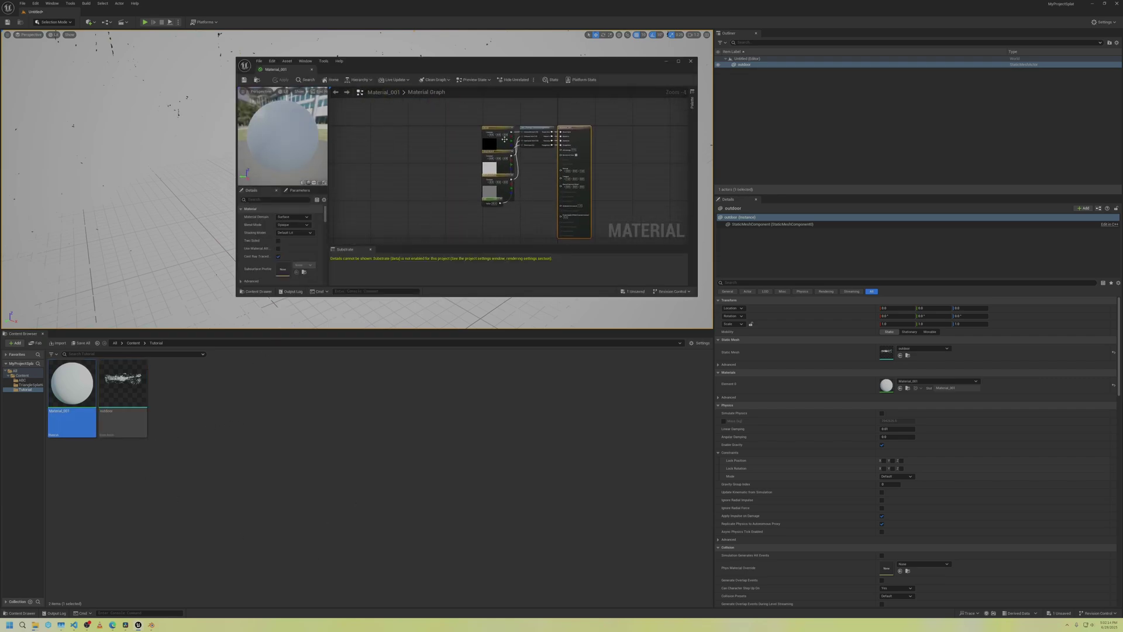
{"action": "left_click_drag", "start_coordinate": [466, 114], "coordinate": [553, 215]}
{"action": "key", "text": "Delete"}
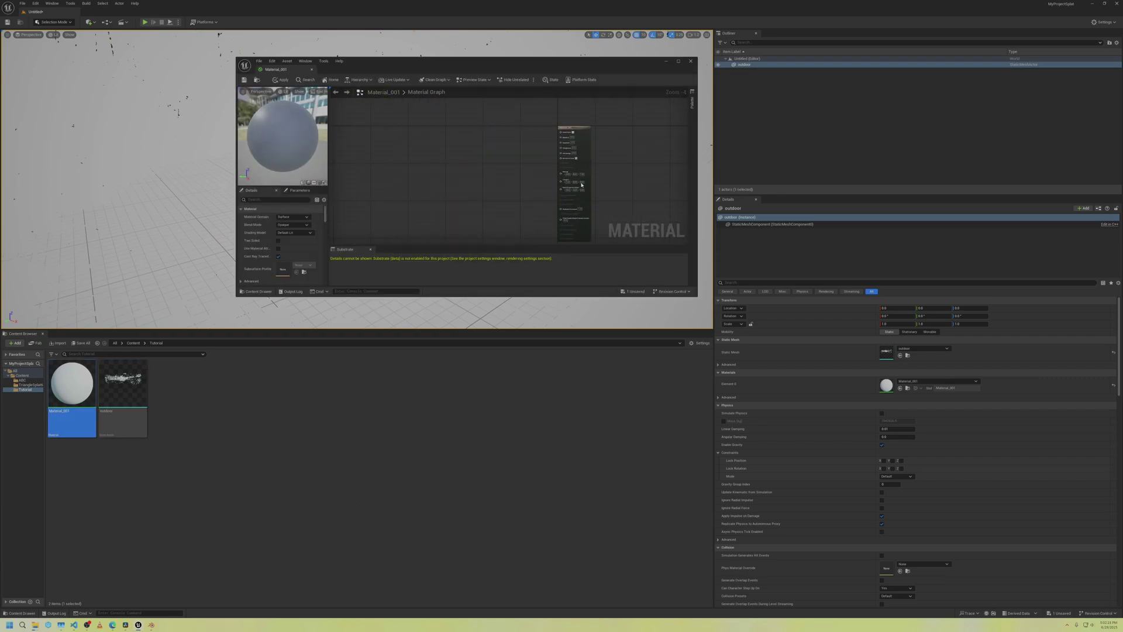
Keep the material's Blend Mode at Opaque and set its Shading Model to Unlit
{"action": "left_click", "coordinate": [581, 185]}
{"action": "left_click", "coordinate": [294, 224]}
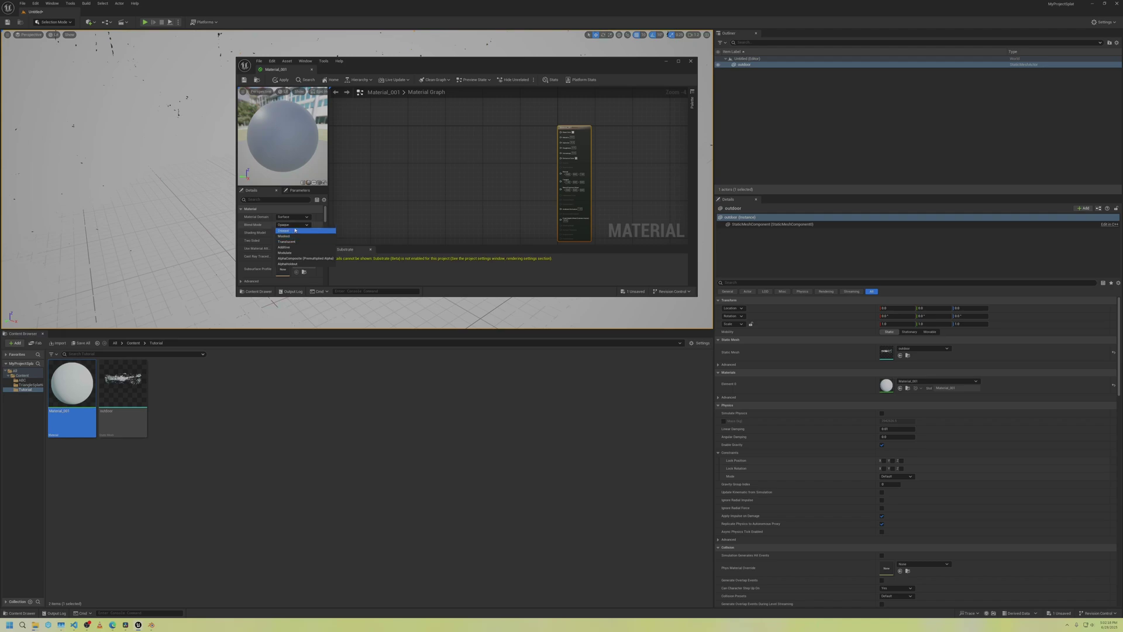
{"action": "left_click", "coordinate": [295, 230]}
{"action": "left_click", "coordinate": [294, 232]}
{"action": "left_click", "coordinate": [292, 239]}
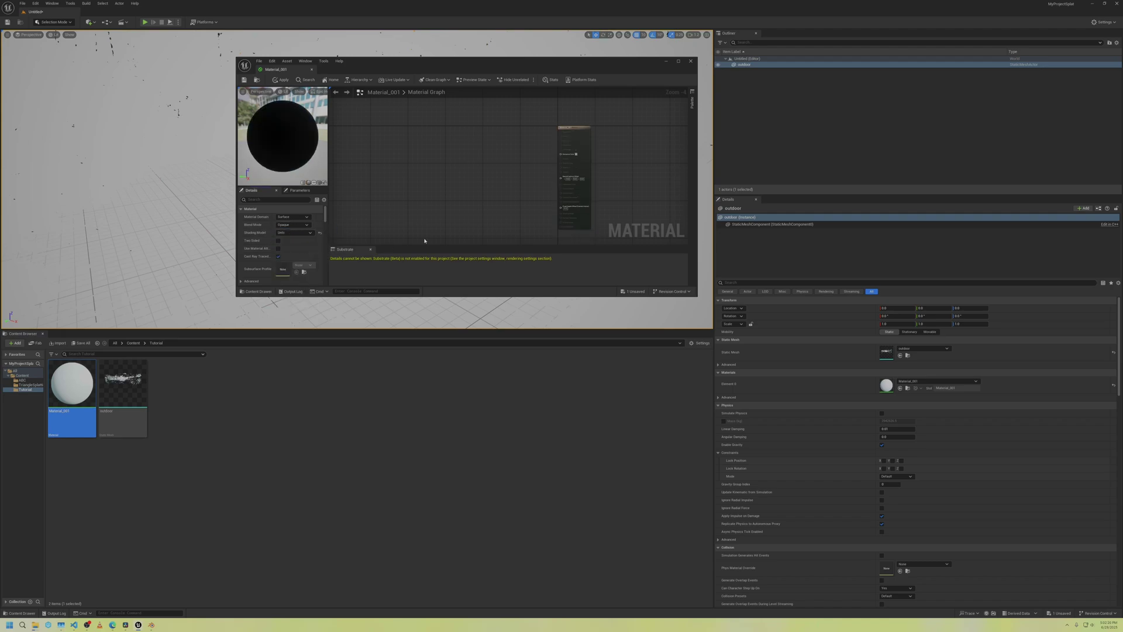
Feed a Vertex Color node into the material's Emissive Color, then save and close the material
{"action": "left_click", "coordinate": [677, 62]}
{"action": "scroll", "coordinate": [491, 222], "scroll_direction": "up", "scroll_amount": 4}
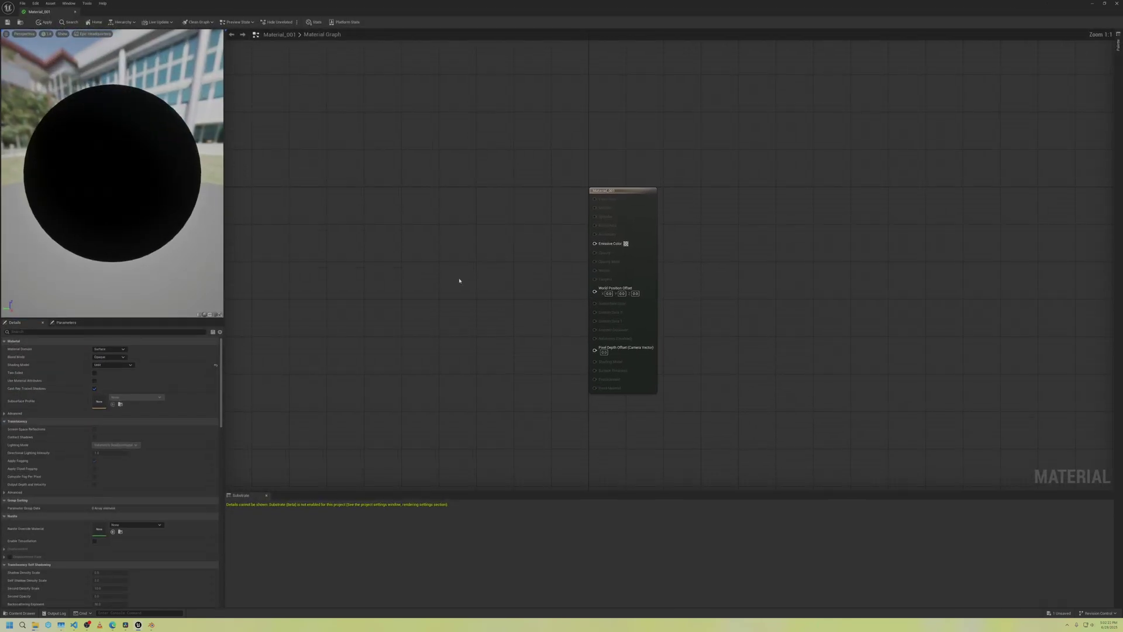
{"action": "right_click", "coordinate": [409, 253]}
{"action": "type", "text": "vertex"}
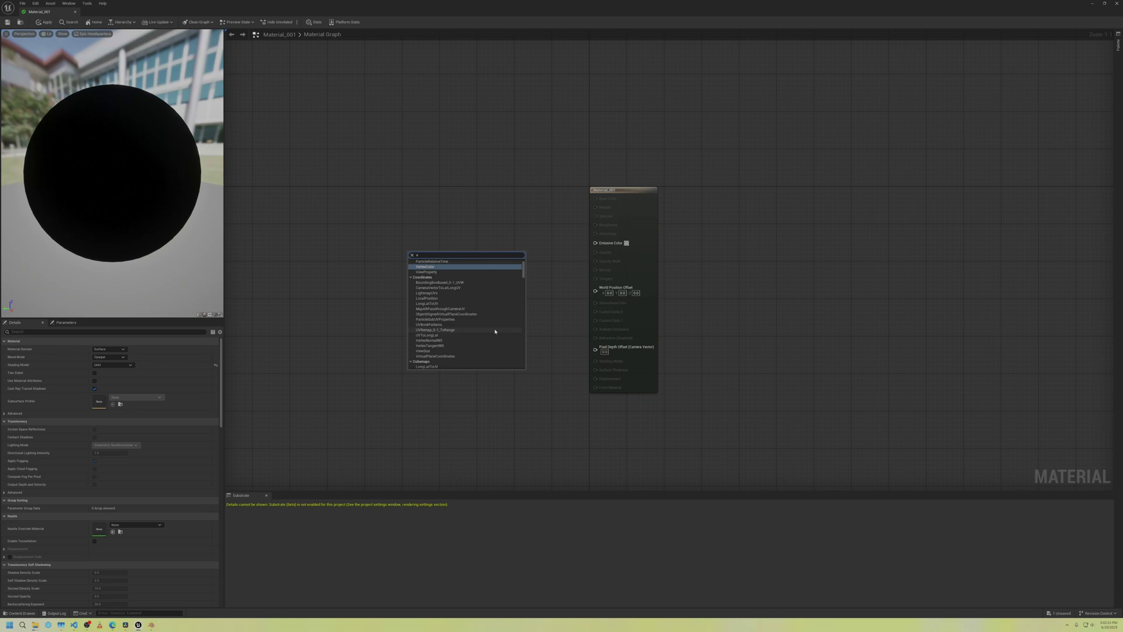
{"action": "key", "text": "Return"}
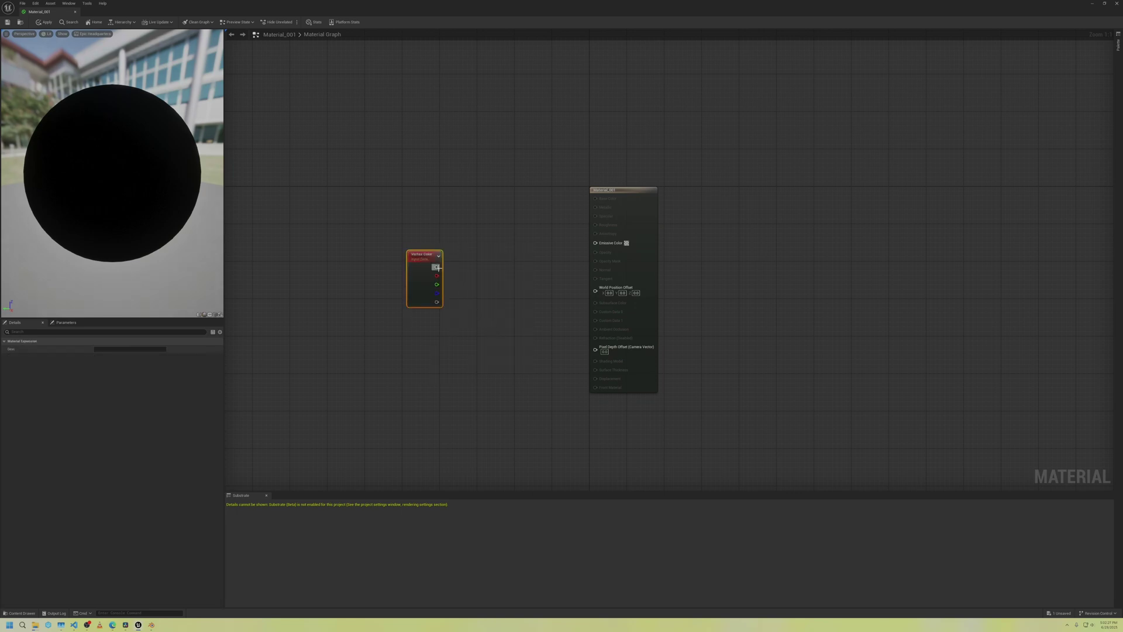
{"action": "left_click_drag", "start_coordinate": [436, 267], "coordinate": [504, 241]}
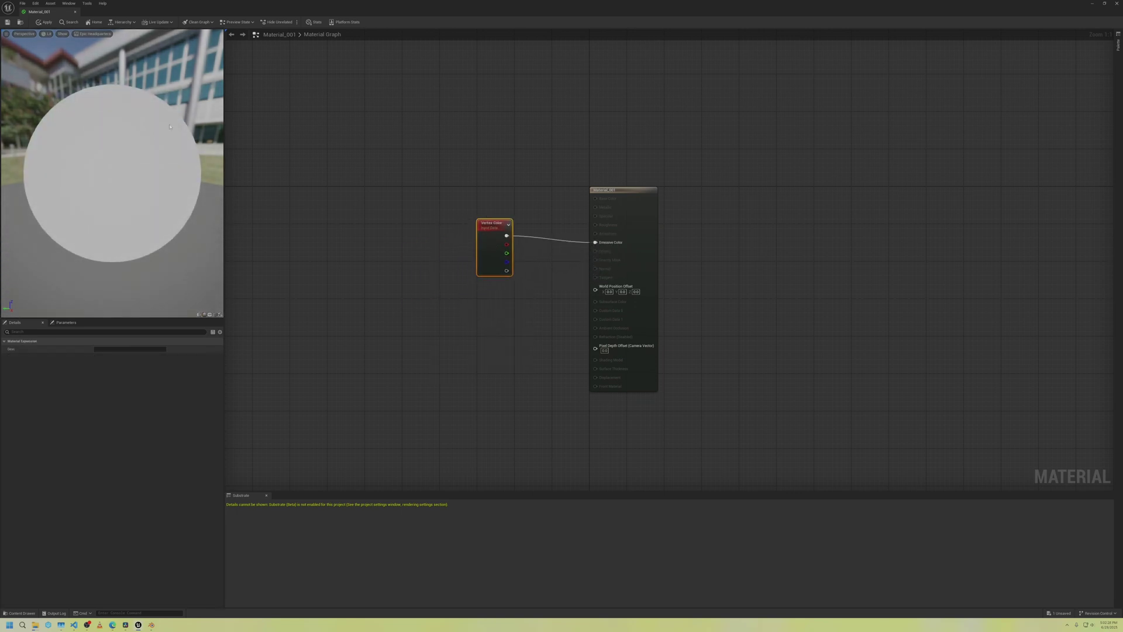
{"action": "left_click", "coordinate": [9, 23]}
{"action": "left_click", "coordinate": [76, 11]}
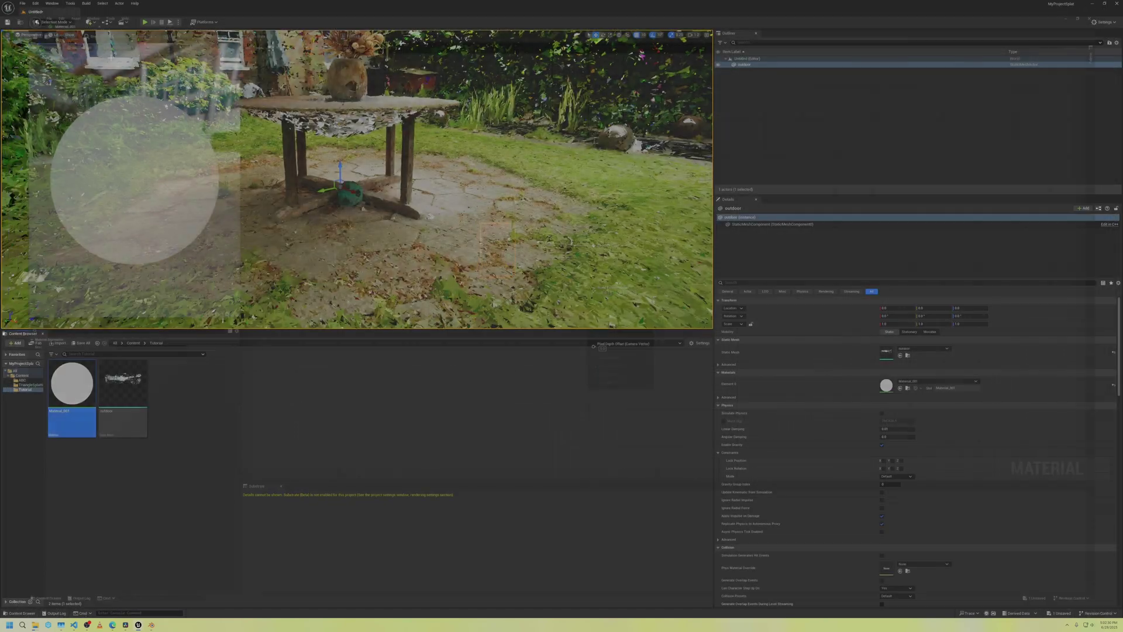
Examine the vertex-colored garden mesh in the level from around the table and from above
{"action": "right_click_drag", "start_coordinate": [410, 175], "coordinate": [225, 158]}
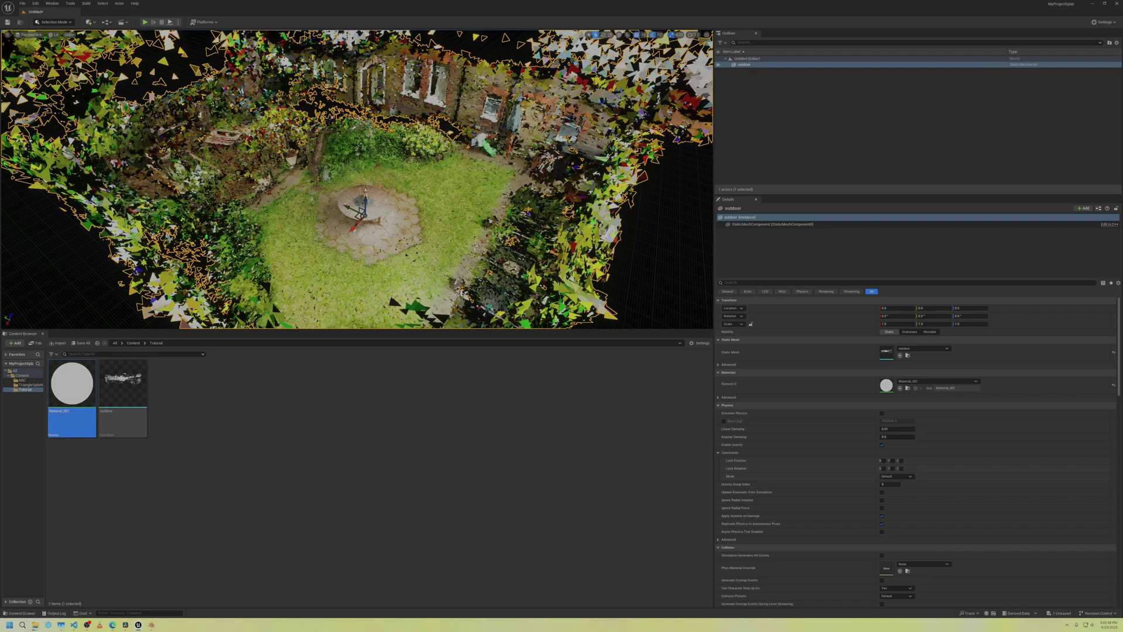
{"action": "mouse_move", "coordinate": [412, 232]}
{"action": "right_mouse_down"}
{"action": "mouse_move", "coordinate": [462, 239]}
{"action": "mouse_move", "coordinate": [412, 233]}
{"action": "right_mouse_up"}
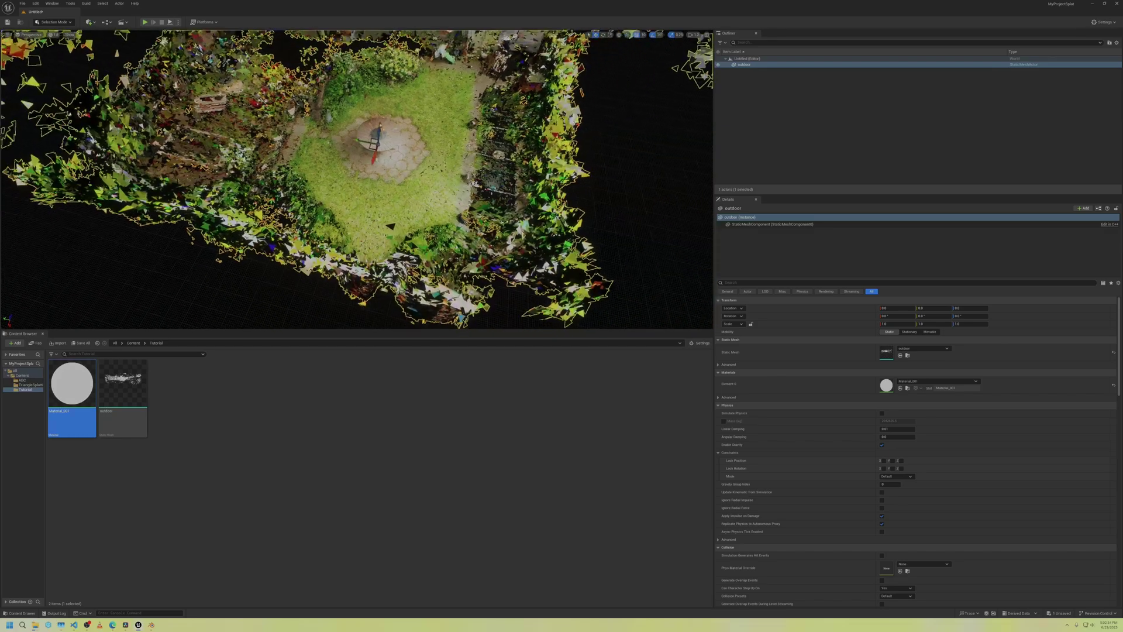
{"action": "key", "text": "w"}
{"action": "right_click_drag", "start_coordinate": [358, 222], "coordinate": [357, 214]}
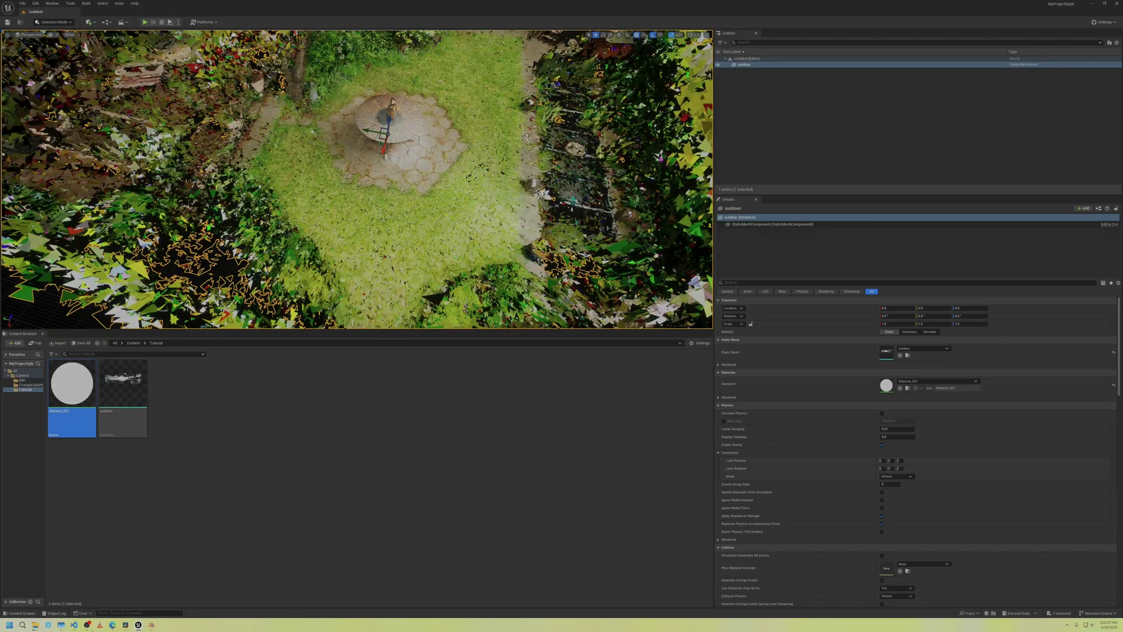
Switch to the web browser and look through the triangle-splatting GitHub repository down to its README
{"action": "left_click", "coordinate": [112, 625]}
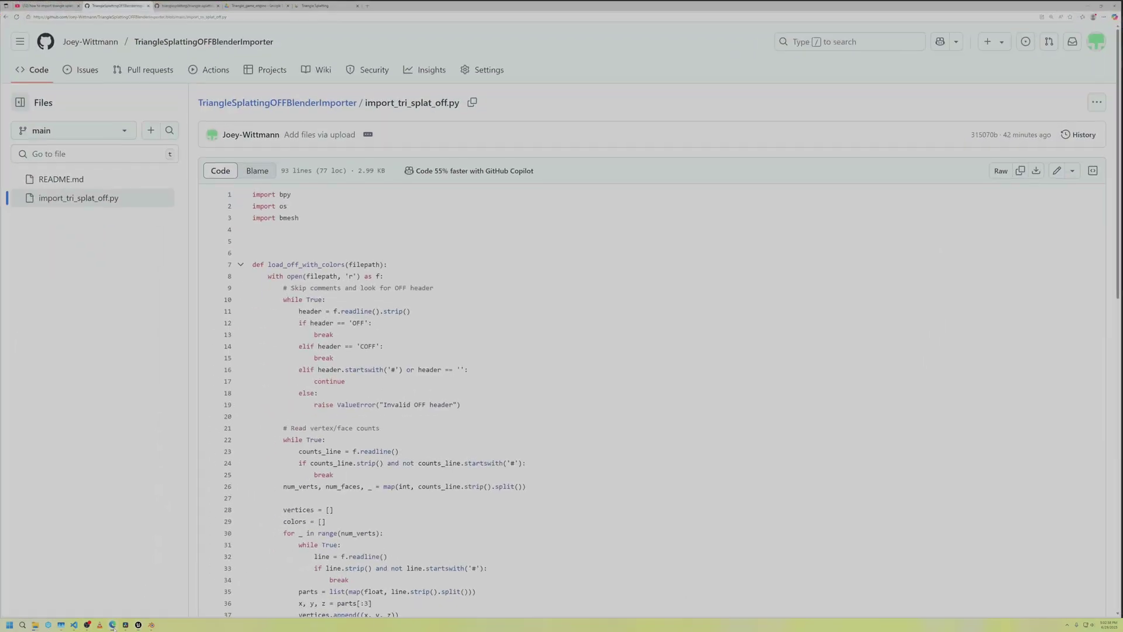
{"action": "left_click", "coordinate": [186, 5]}
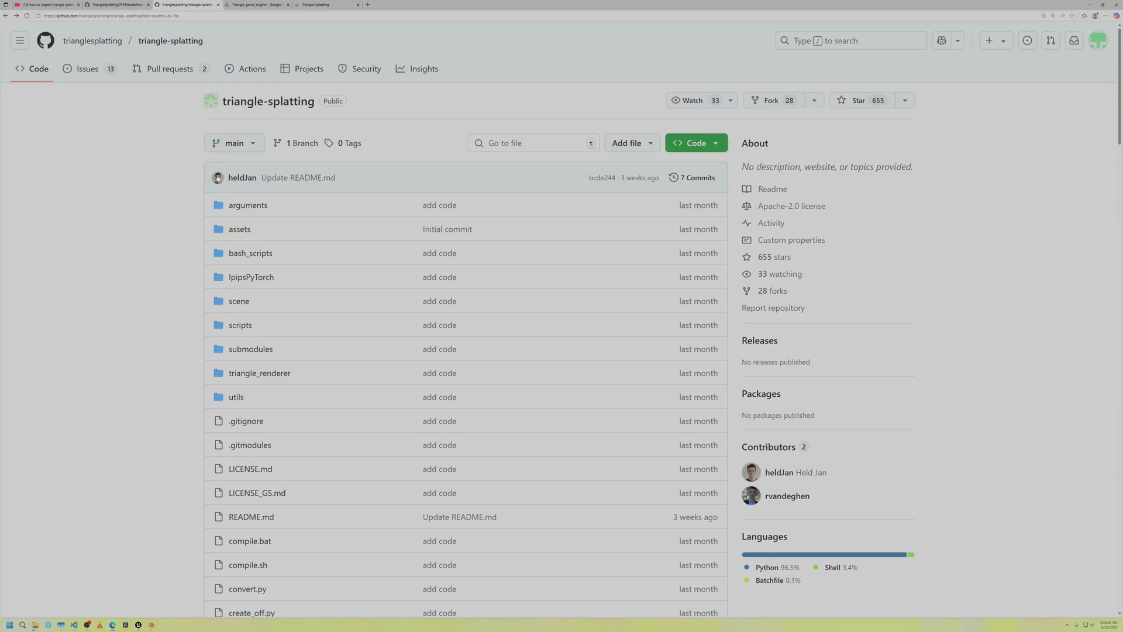
{"action": "scroll", "coordinate": [147, 299], "scroll_direction": "down", "scroll_amount": 10}
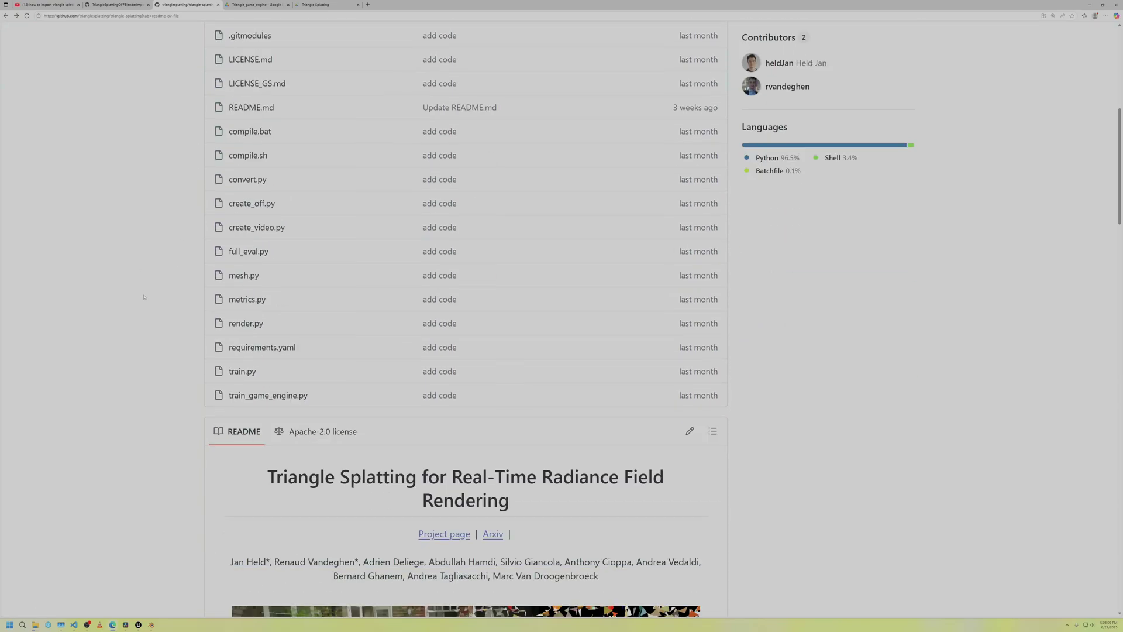
{"action": "scroll", "coordinate": [147, 299], "scroll_direction": "down", "scroll_amount": 1}
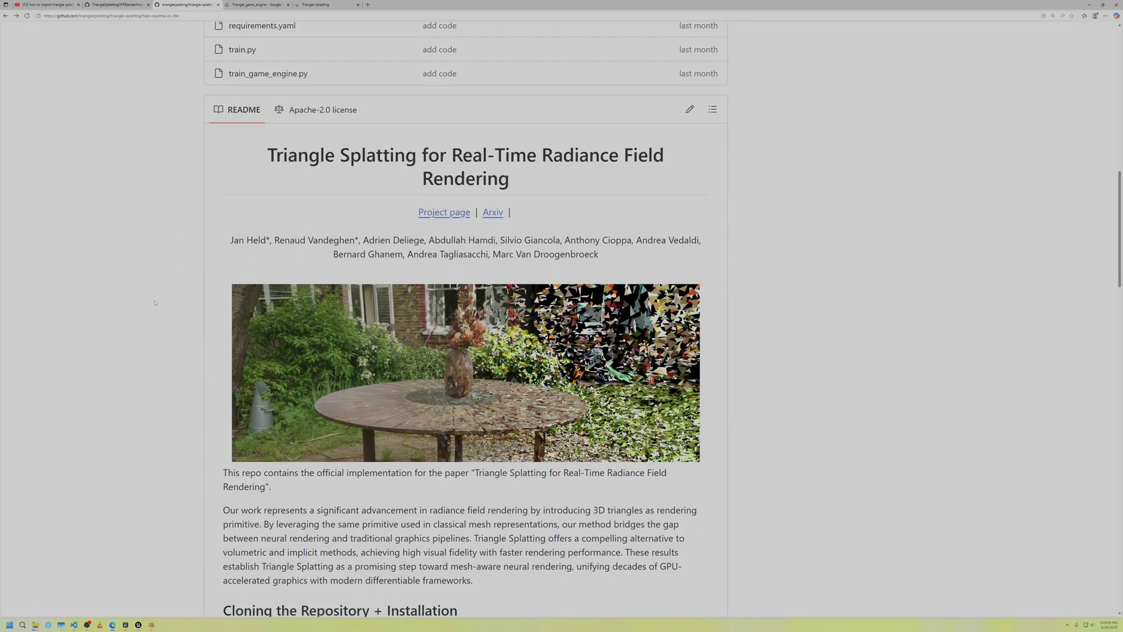
Read the Triangle Splatting project page down to the section on the byproduct of the triangle-based representation
{"action": "left_click", "coordinate": [251, 4]}
{"action": "left_click", "coordinate": [200, 4]}
{"action": "left_click", "coordinate": [316, 5]}
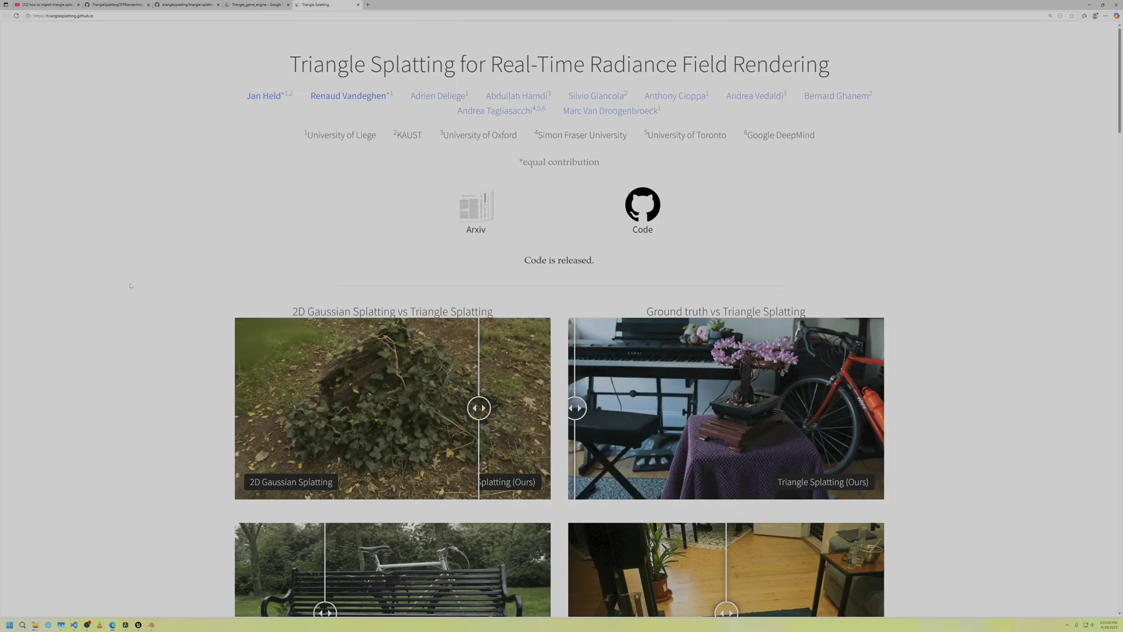
{"action": "scroll", "coordinate": [131, 285], "scroll_direction": "down", "scroll_amount": 15}
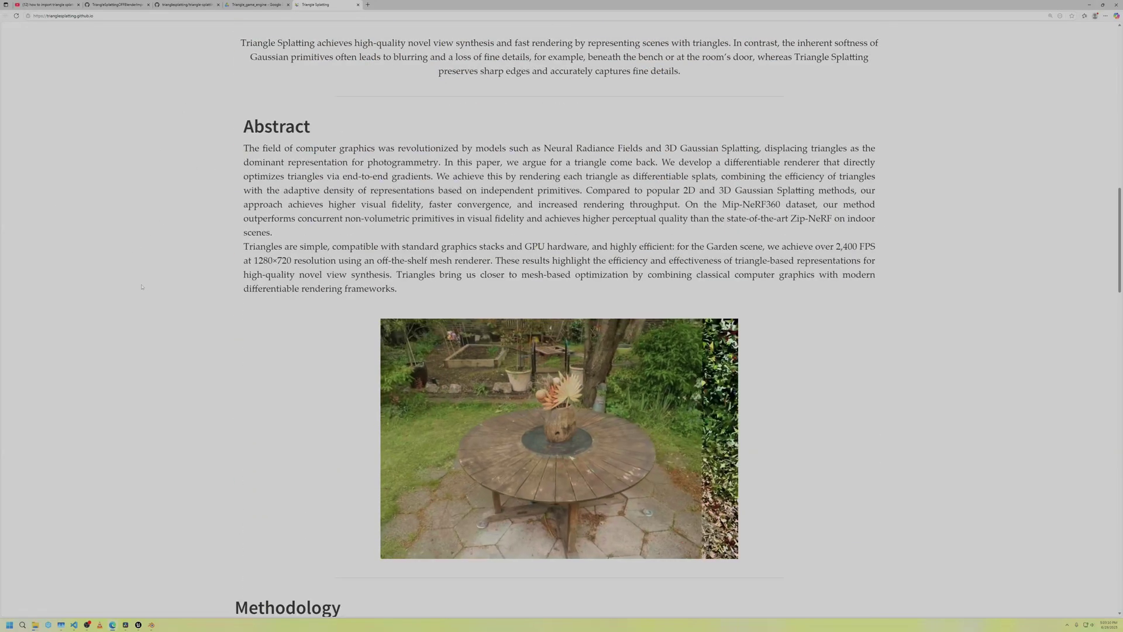
{"action": "scroll", "coordinate": [141, 287], "scroll_direction": "down", "scroll_amount": 12}
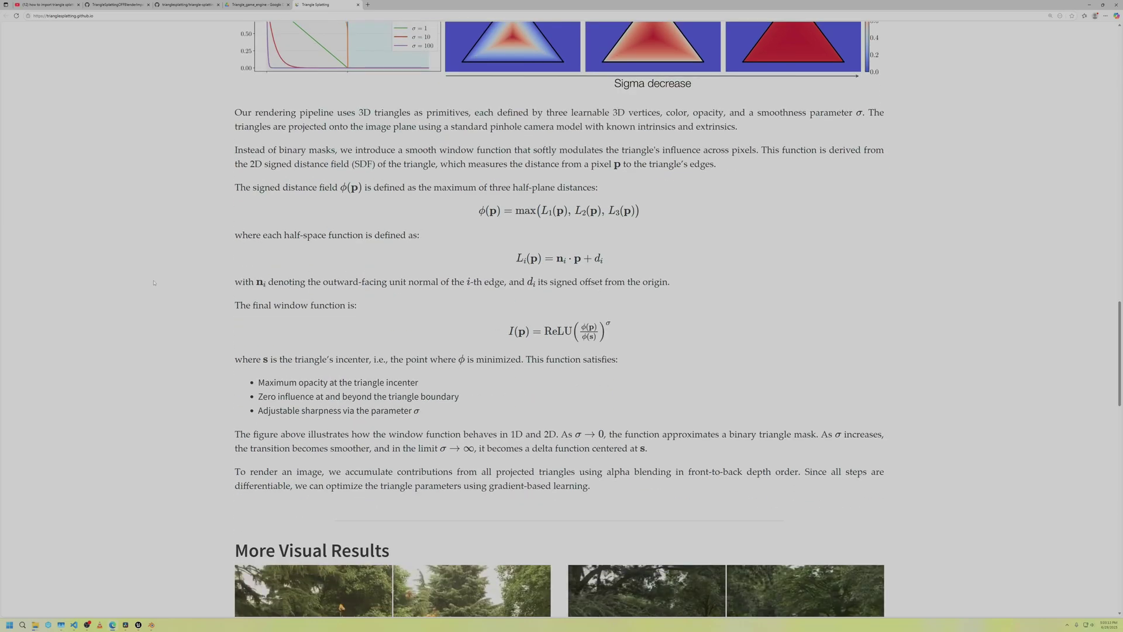
{"action": "scroll", "coordinate": [154, 283], "scroll_direction": "down", "scroll_amount": 10}
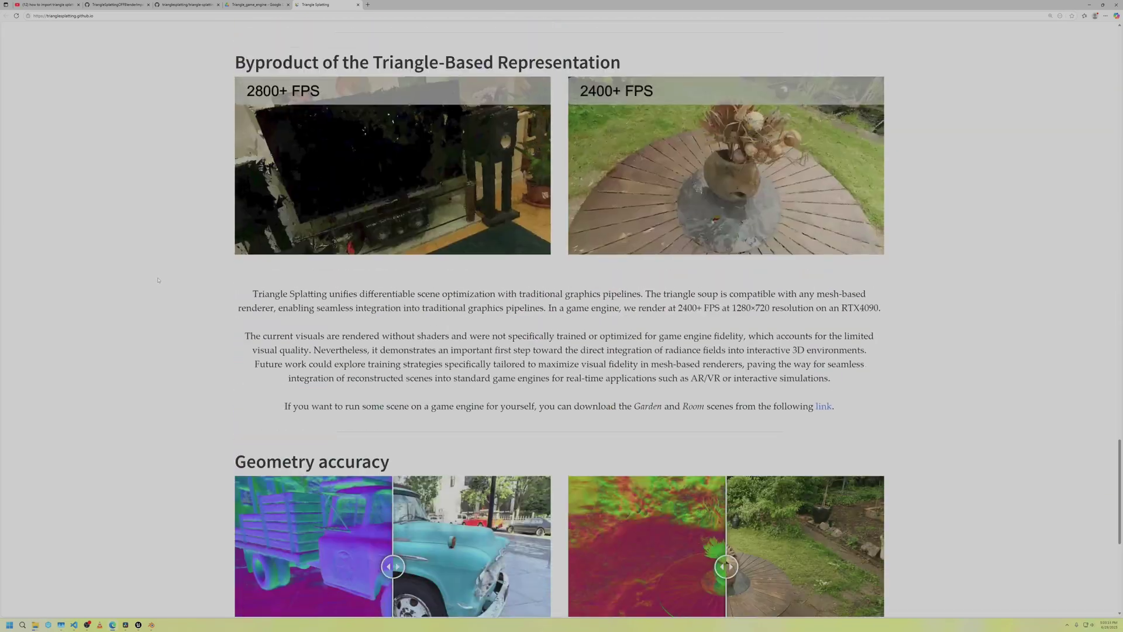
{"action": "scroll", "coordinate": [157, 281], "scroll_direction": "up", "scroll_amount": 1}
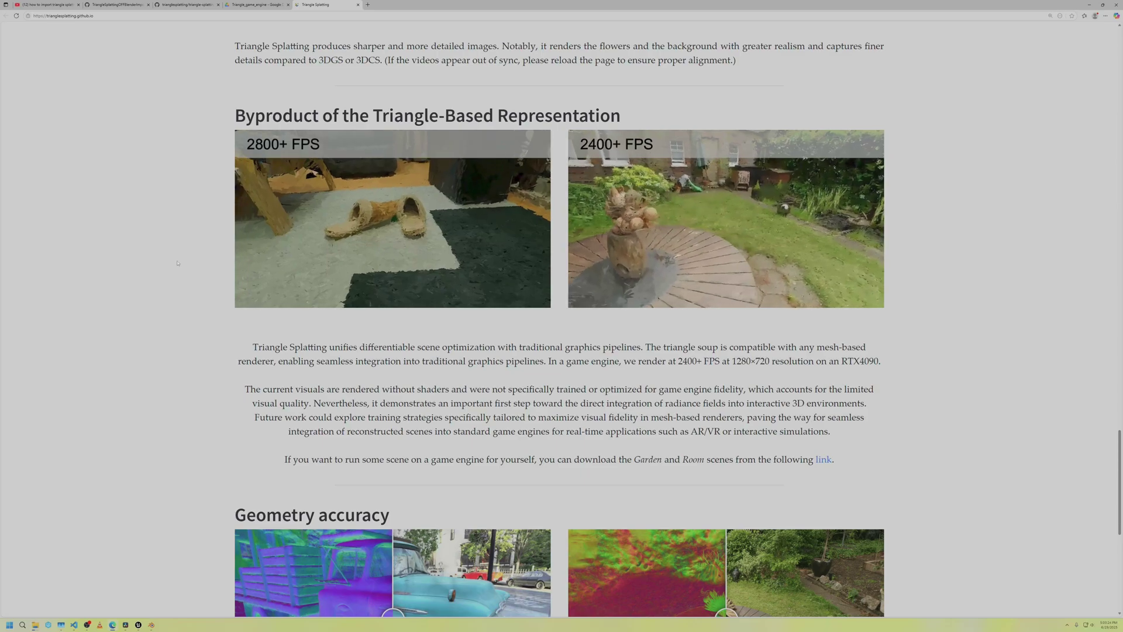
{"action": "scroll", "coordinate": [174, 263], "scroll_direction": "down", "scroll_amount": 1}
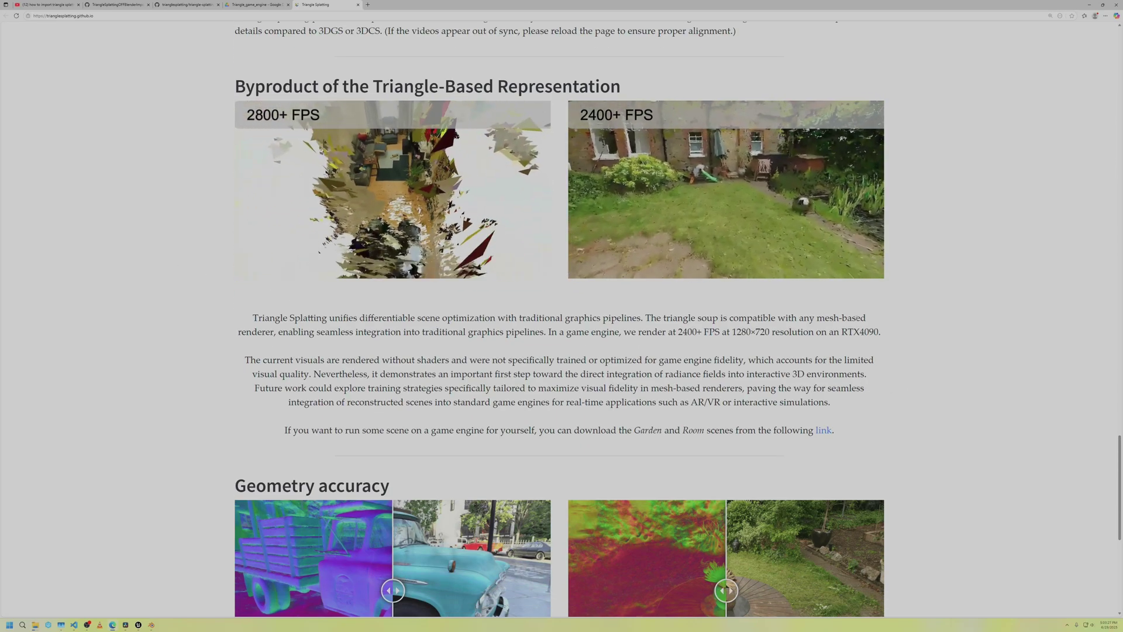
{"action": "left_click_drag", "start_coordinate": [857, 317], "coordinate": [880, 335]}
{"action": "left_click_drag", "start_coordinate": [781, 360], "coordinate": [768, 359]}
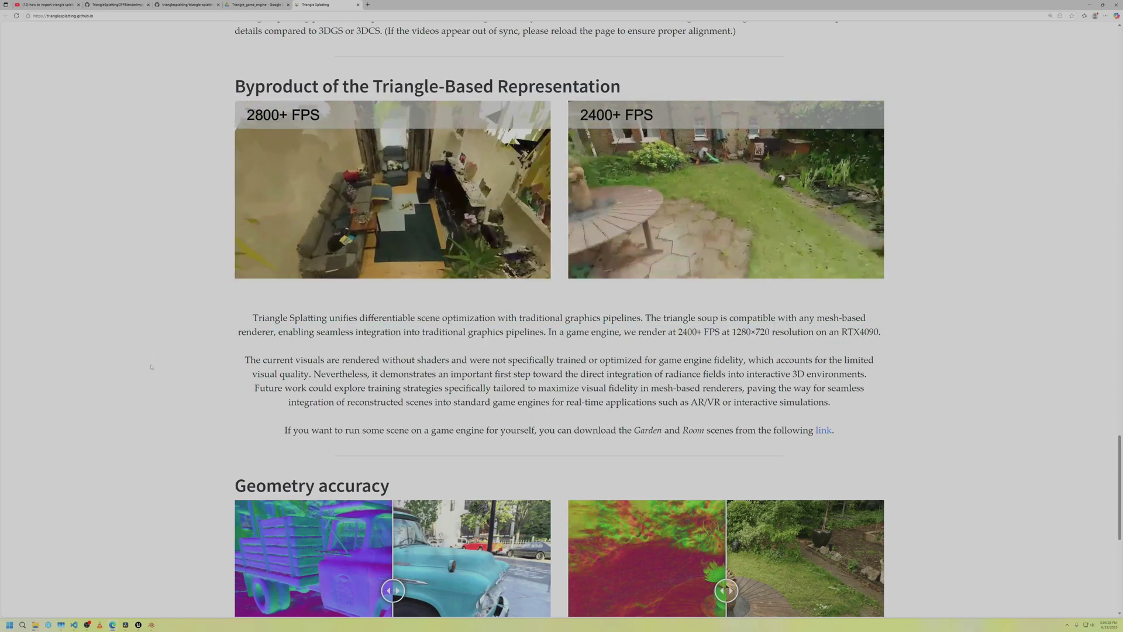
Review the project page's visual comparisons, methodology and byproduct sections, comparing Triangle Splatting with the Gaussian and Convex Splatting renders
{"action": "scroll", "coordinate": [151, 366], "scroll_direction": "up", "scroll_amount": 4}
{"action": "scroll", "coordinate": [151, 367], "scroll_direction": "down", "scroll_amount": 2}
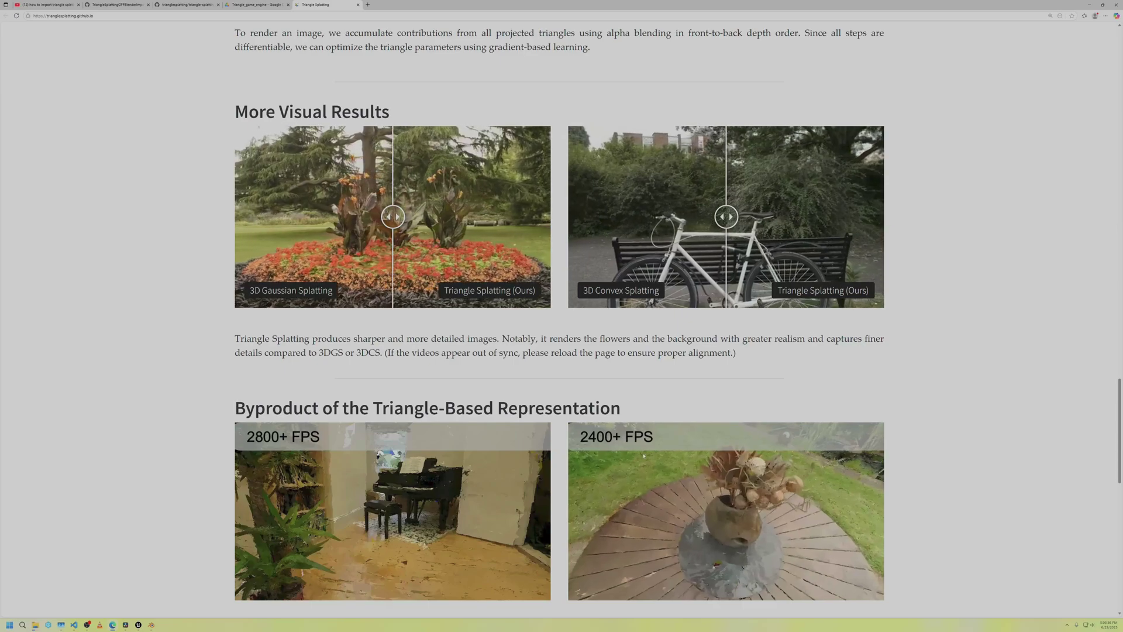
{"action": "scroll", "coordinate": [108, 387], "scroll_direction": "up", "scroll_amount": 8}
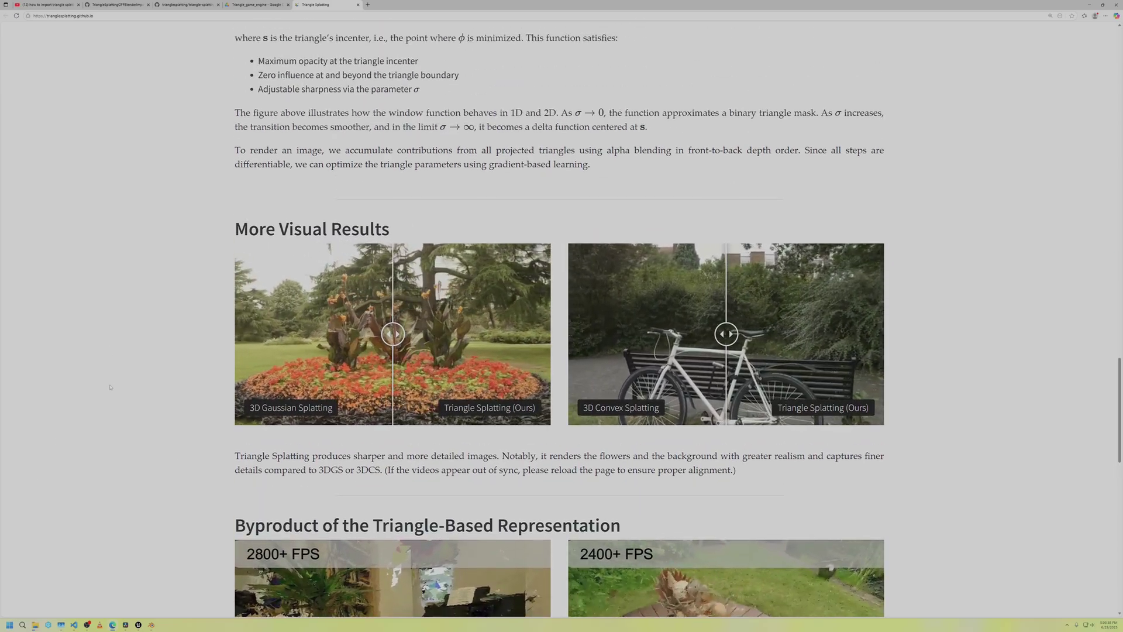
{"action": "scroll", "coordinate": [108, 387], "scroll_direction": "up", "scroll_amount": 6}
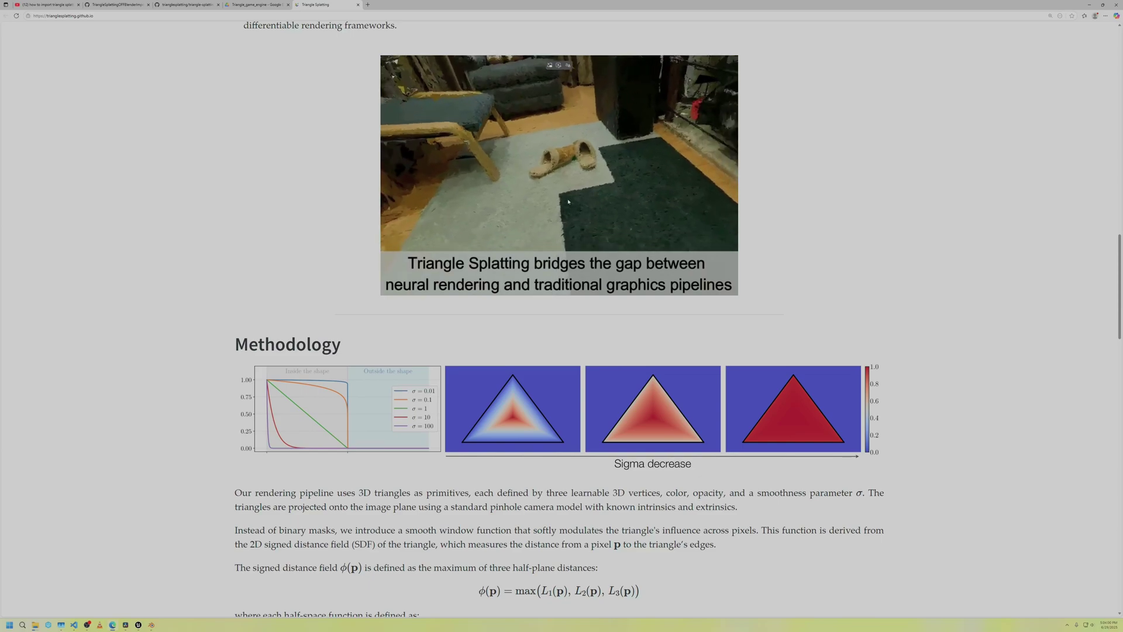
{"action": "scroll", "coordinate": [312, 334], "scroll_direction": "down", "scroll_amount": 10}
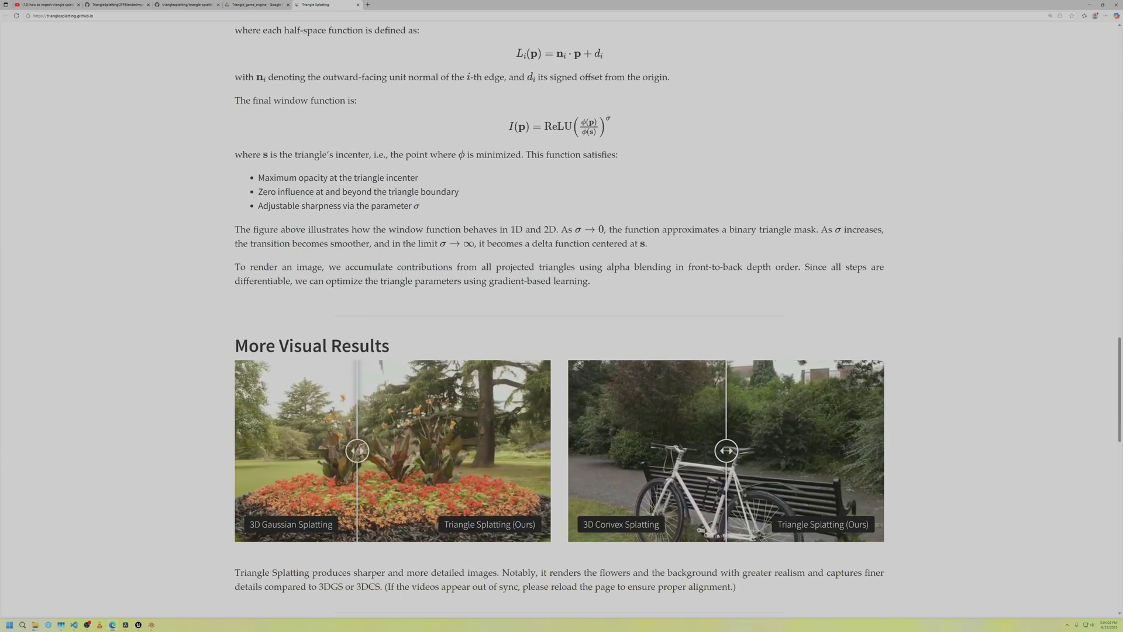
{"action": "scroll", "coordinate": [468, 250], "scroll_direction": "down", "scroll_amount": 3}
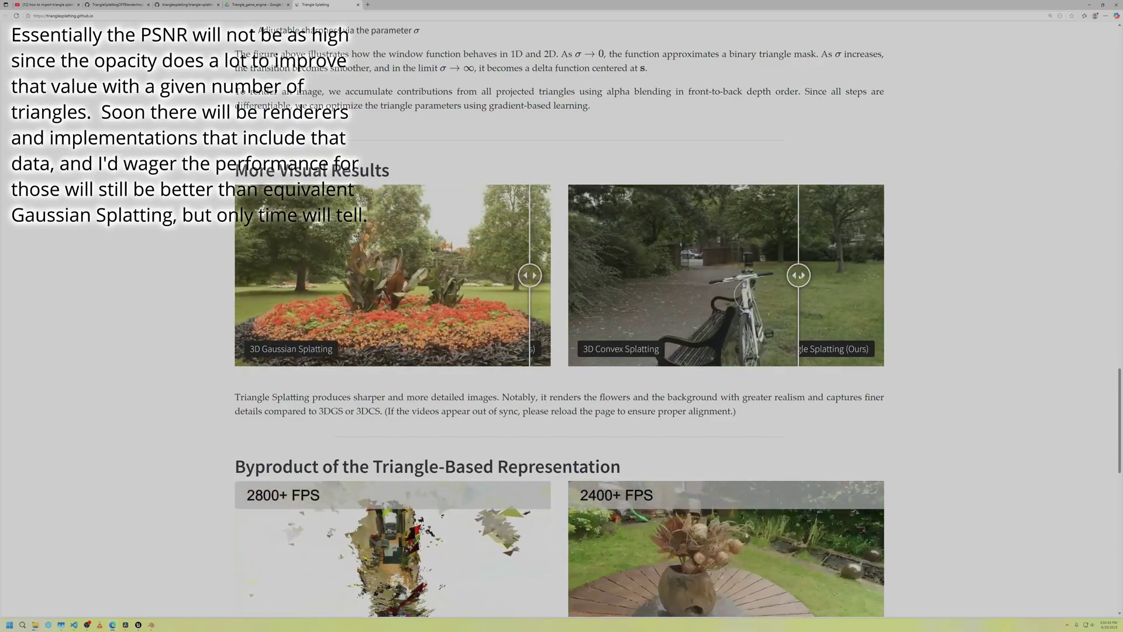
{"action": "scroll", "coordinate": [529, 117], "scroll_direction": "down", "scroll_amount": 3}
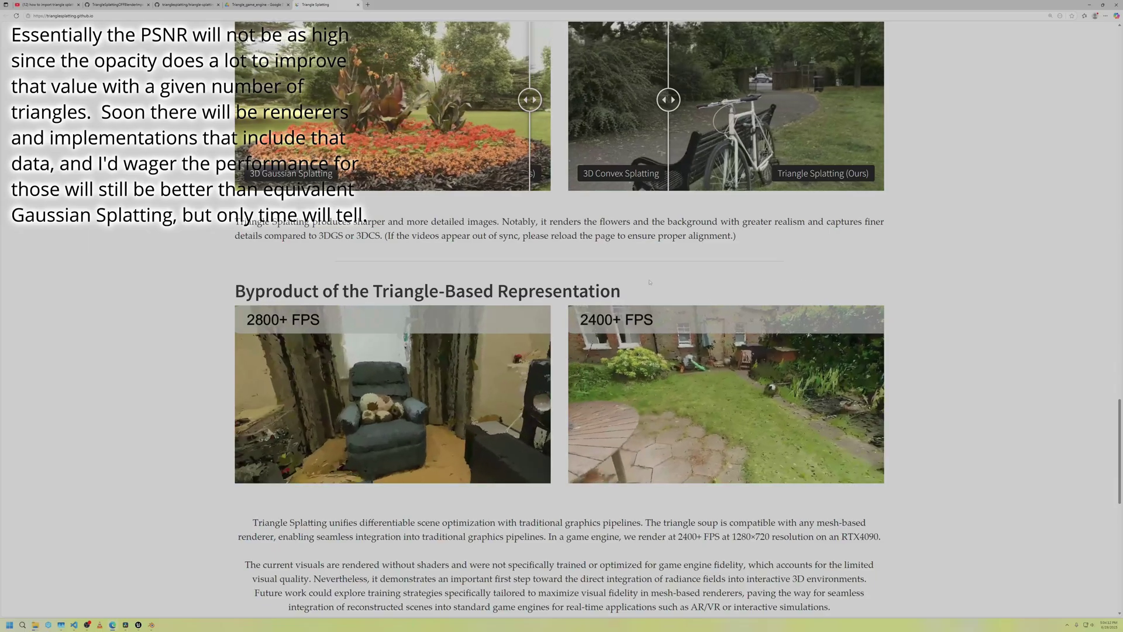
{"action": "scroll", "coordinate": [601, 344], "scroll_direction": "up", "scroll_amount": 15}
{"action": "scroll", "coordinate": [602, 344], "scroll_direction": "up", "scroll_amount": 10}
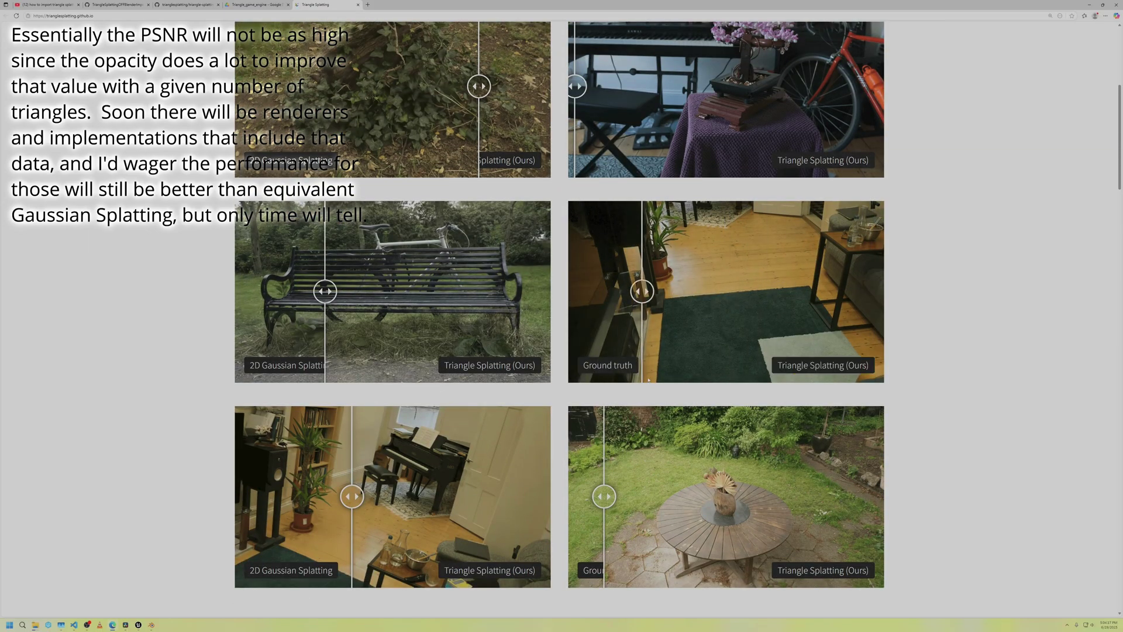
{"action": "scroll", "coordinate": [586, 377], "scroll_direction": "down", "scroll_amount": 10}
{"action": "scroll", "coordinate": [586, 378], "scroll_direction": "down", "scroll_amount": 7}
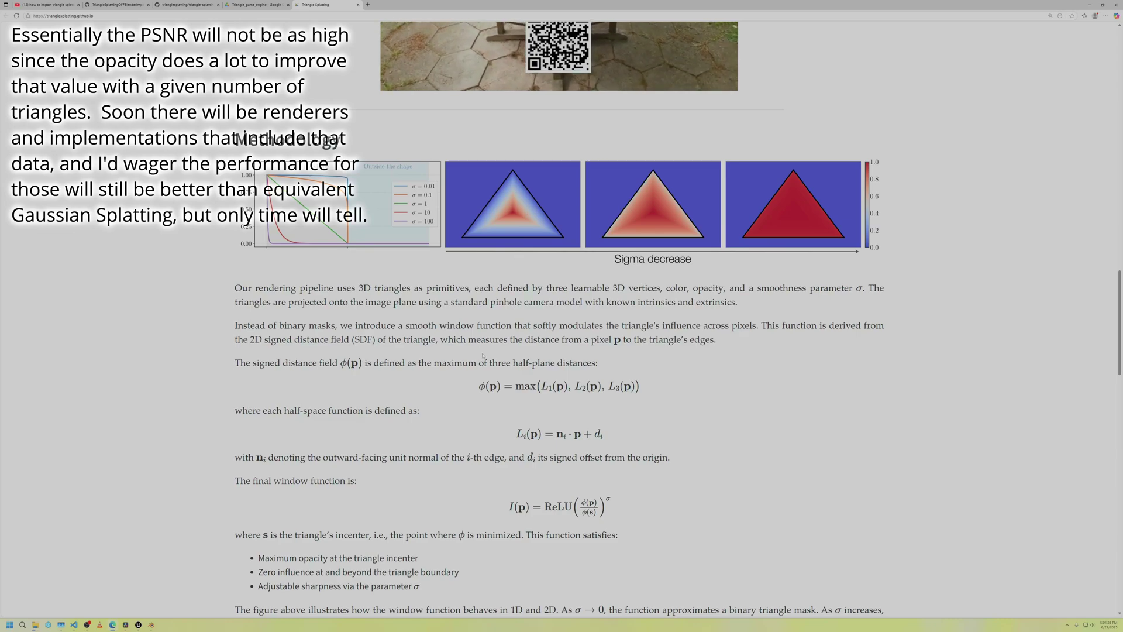
{"action": "scroll", "coordinate": [483, 355], "scroll_direction": "up", "scroll_amount": 2}
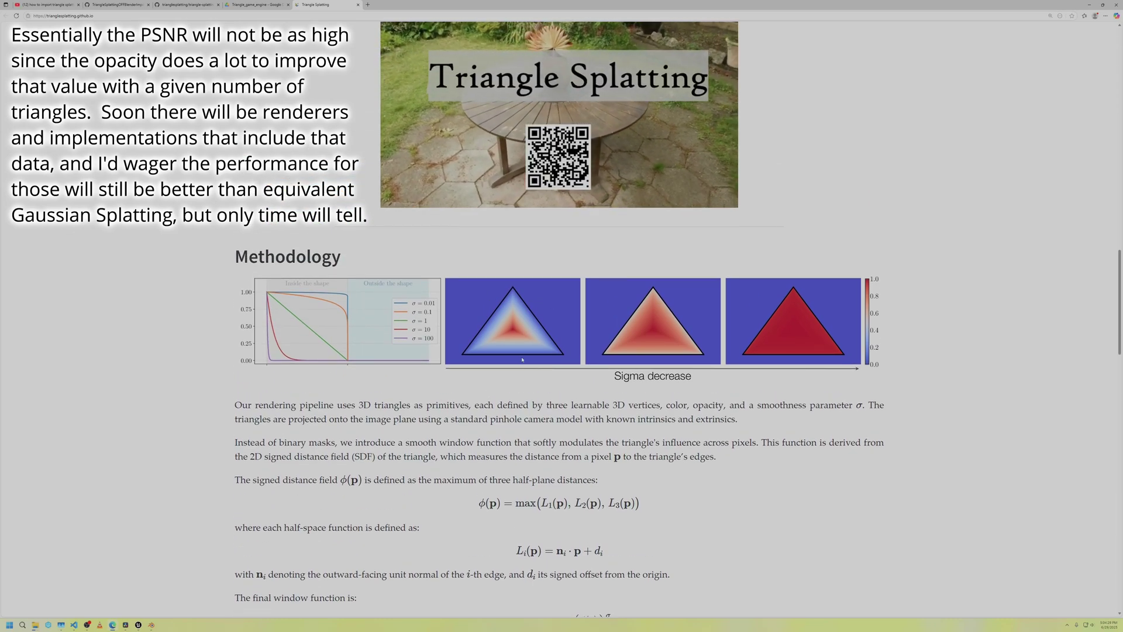
{"action": "scroll", "coordinate": [526, 369], "scroll_direction": "up", "scroll_amount": 2}
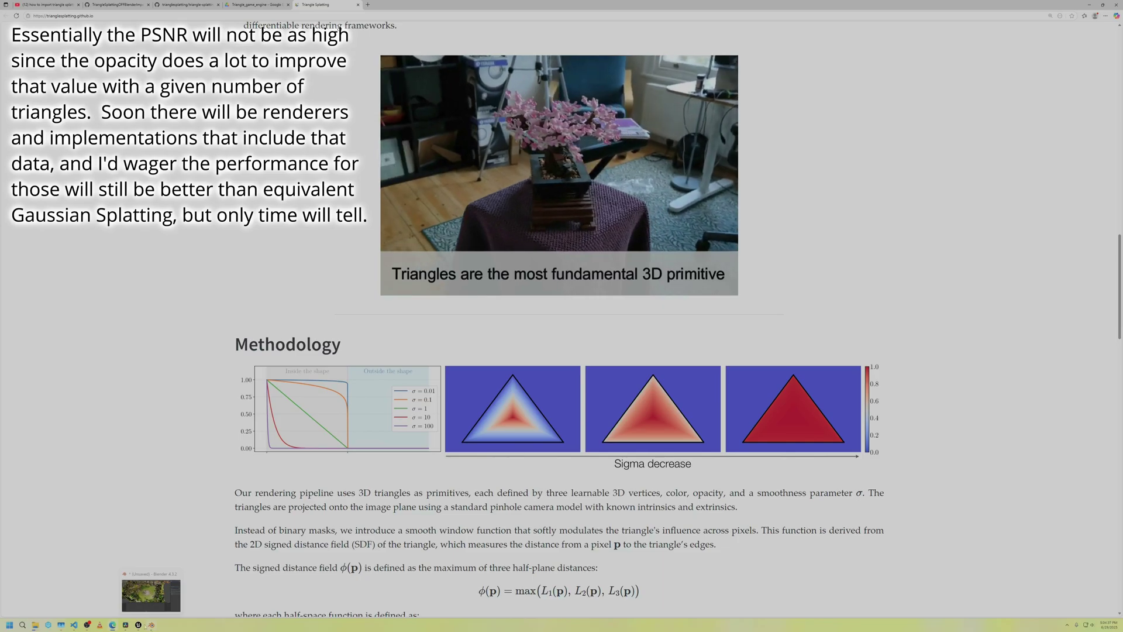
Switch to Unreal Editor and view the garden mesh with the whole table and the paving in front of it
{"action": "left_click", "coordinate": [138, 625]}
{"action": "right_click_drag", "start_coordinate": [403, 234], "coordinate": [401, 199]}
{"action": "key", "text": "w"}
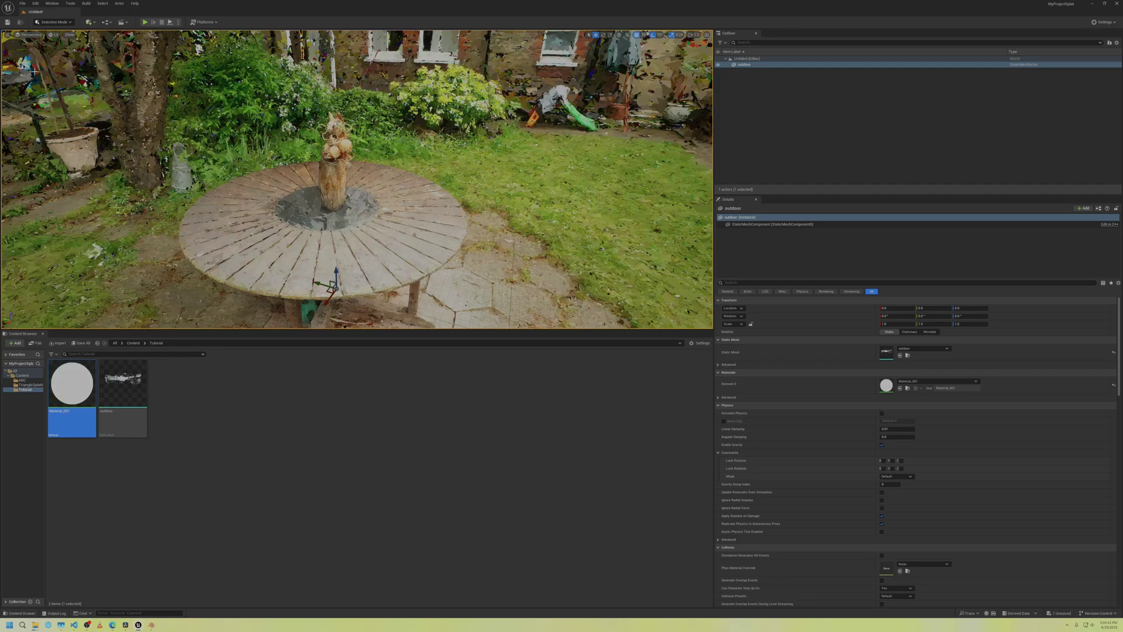
{"action": "left_click", "coordinate": [88, 22]}
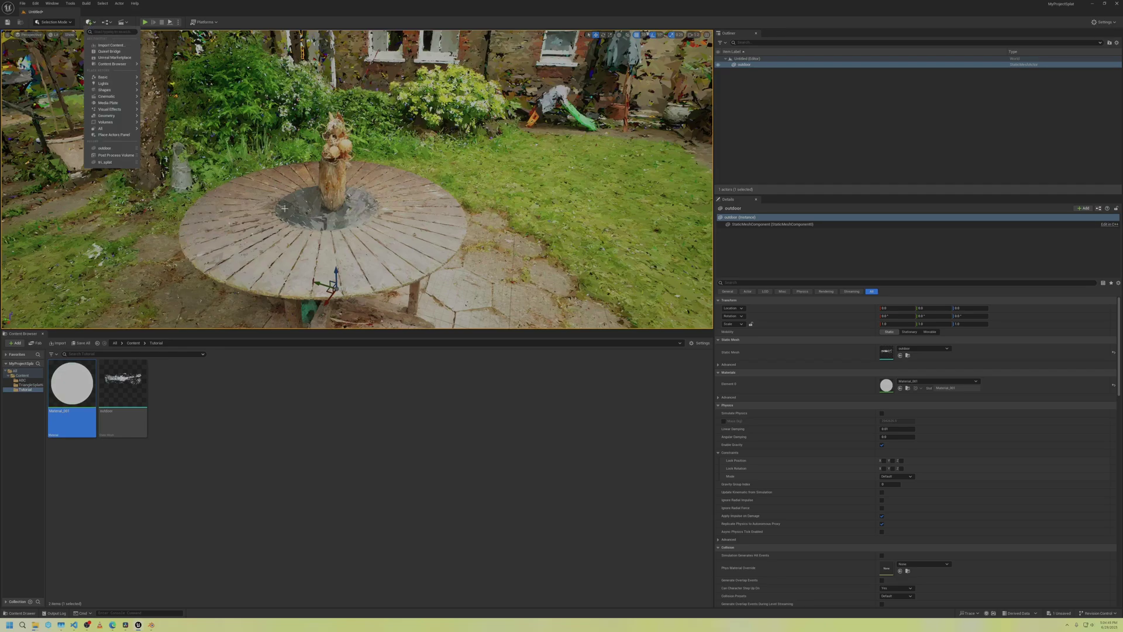
{"action": "right_click_drag", "start_coordinate": [351, 175], "coordinate": [325, 205]}
{"action": "key", "text": "s"}
{"action": "key", "text": "w"}
{"action": "right_click_drag", "start_coordinate": [258, 212], "coordinate": [258, 211]}
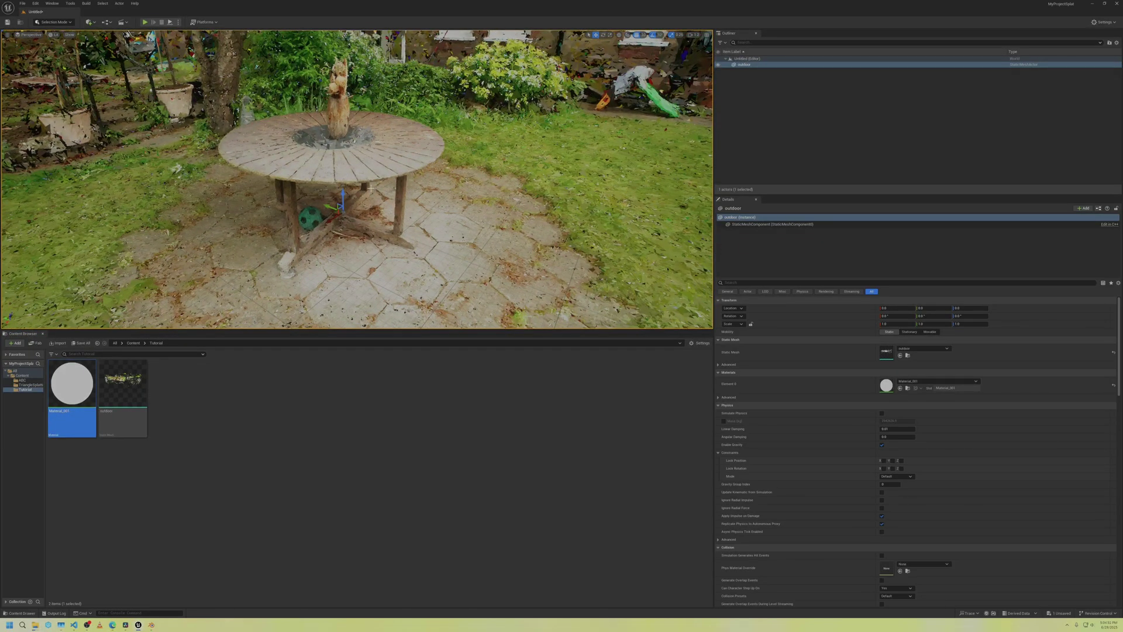
Add a Post Process Volume to the level and give it an infinite extent
{"action": "left_click", "coordinate": [89, 22]}
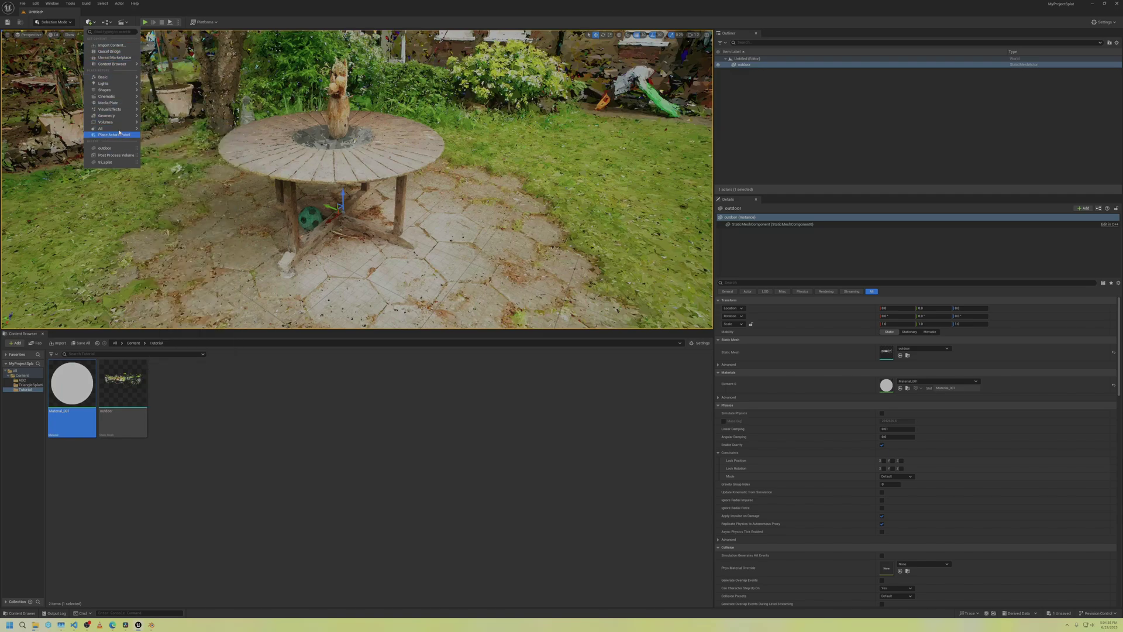
{"action": "mouse_move", "coordinate": [108, 122]}
{"action": "left_click", "coordinate": [169, 244]}
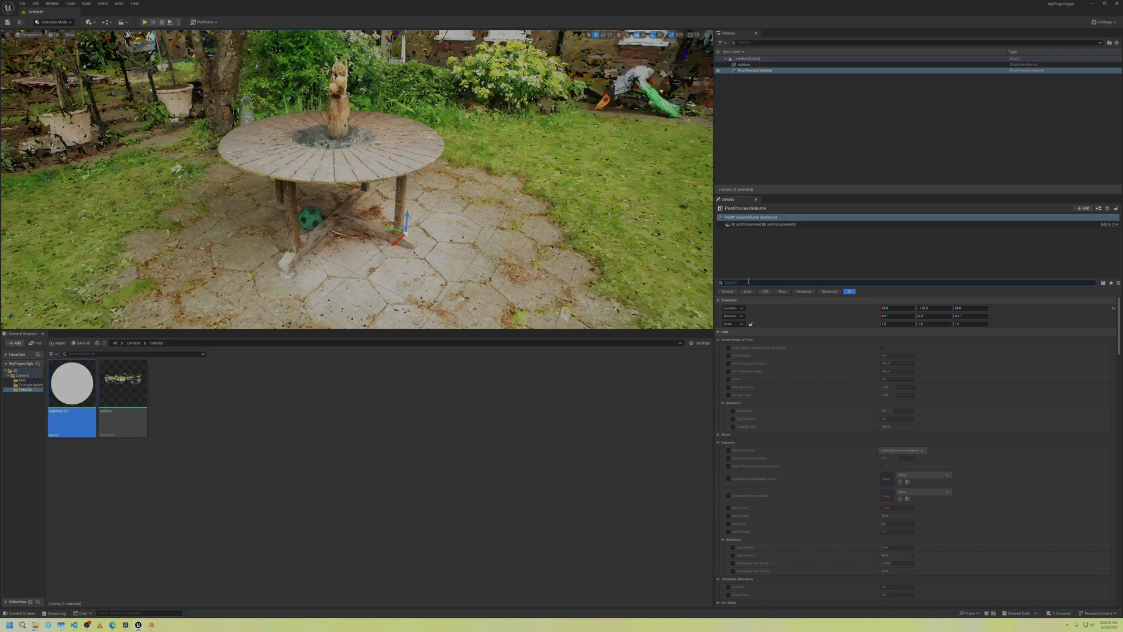
{"action": "type", "text": "infin"}
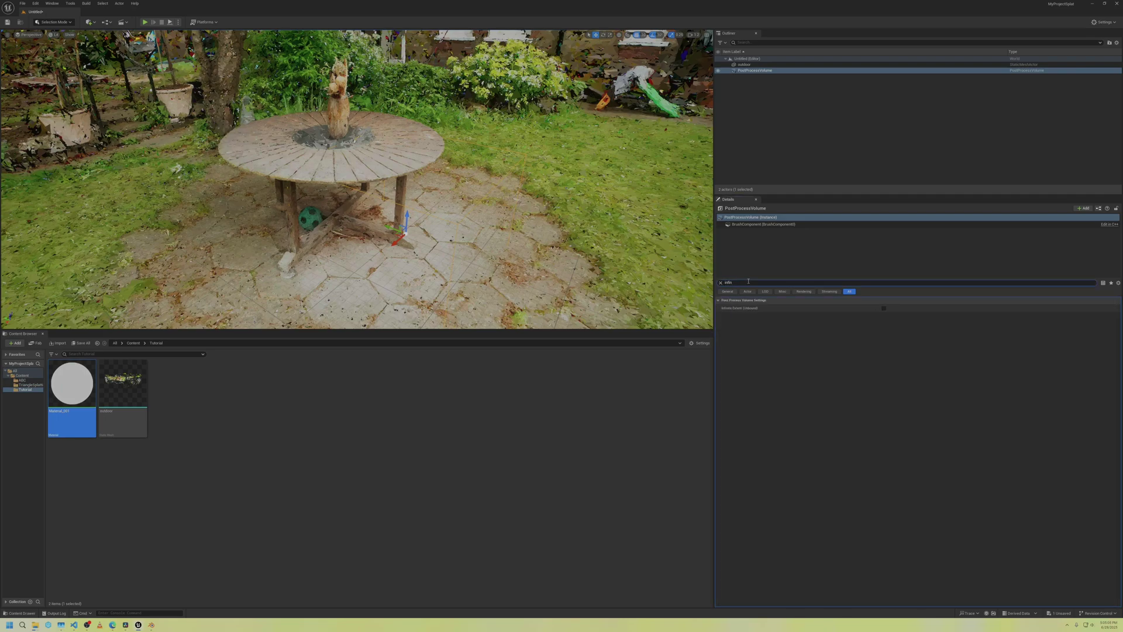
{"action": "left_click", "coordinate": [883, 308]}
{"action": "left_click", "coordinate": [720, 283]}
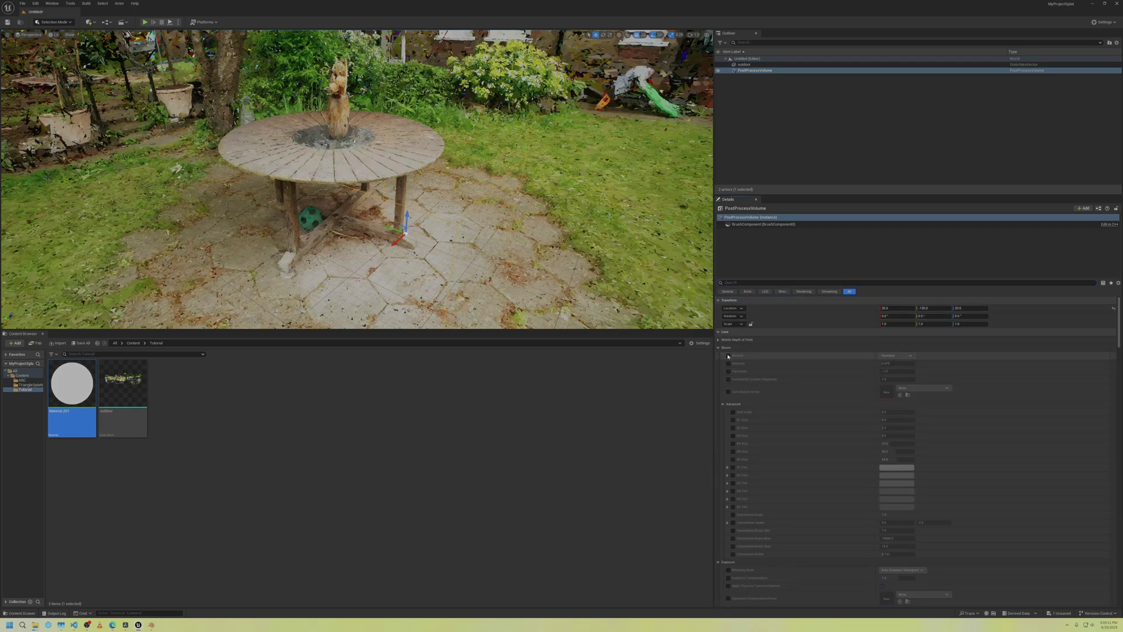
Override the volume's bloom method as Standard and enable the bloom intensity override
{"action": "left_click", "coordinate": [728, 355]}
{"action": "left_click", "coordinate": [896, 355]}
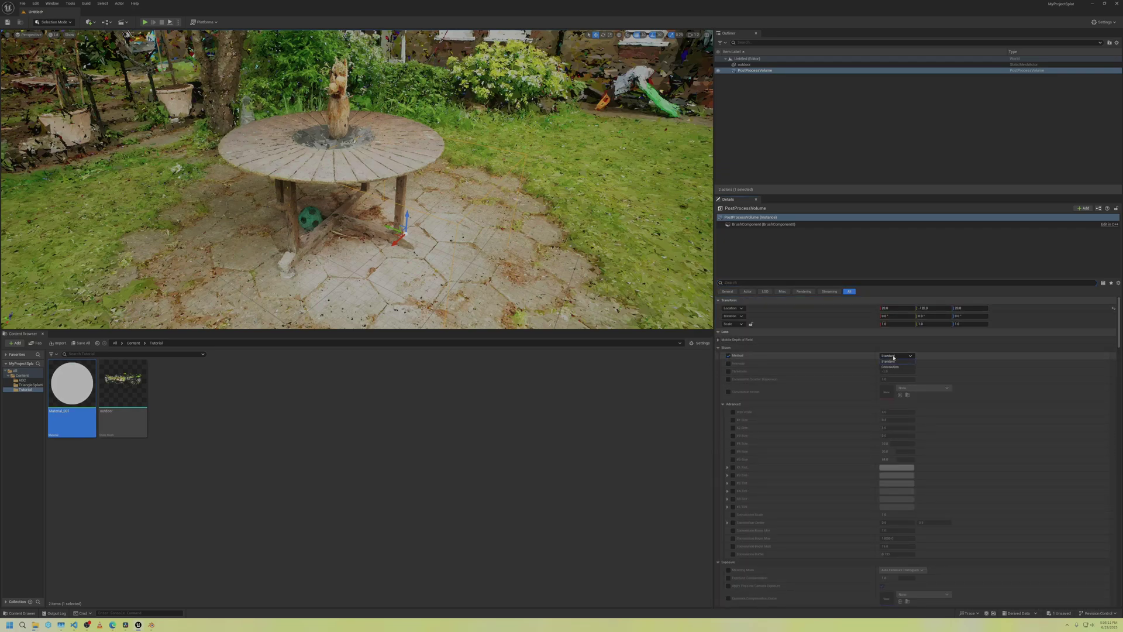
{"action": "left_click", "coordinate": [854, 366]}
{"action": "left_click", "coordinate": [728, 363]}
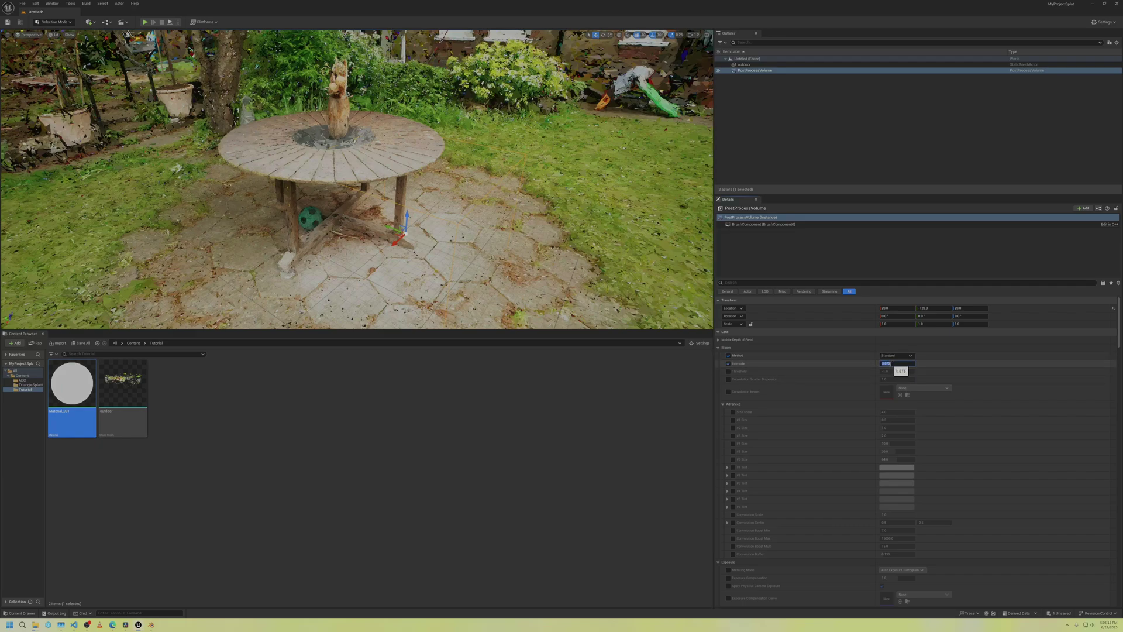
{"action": "left_click", "coordinate": [718, 348]}
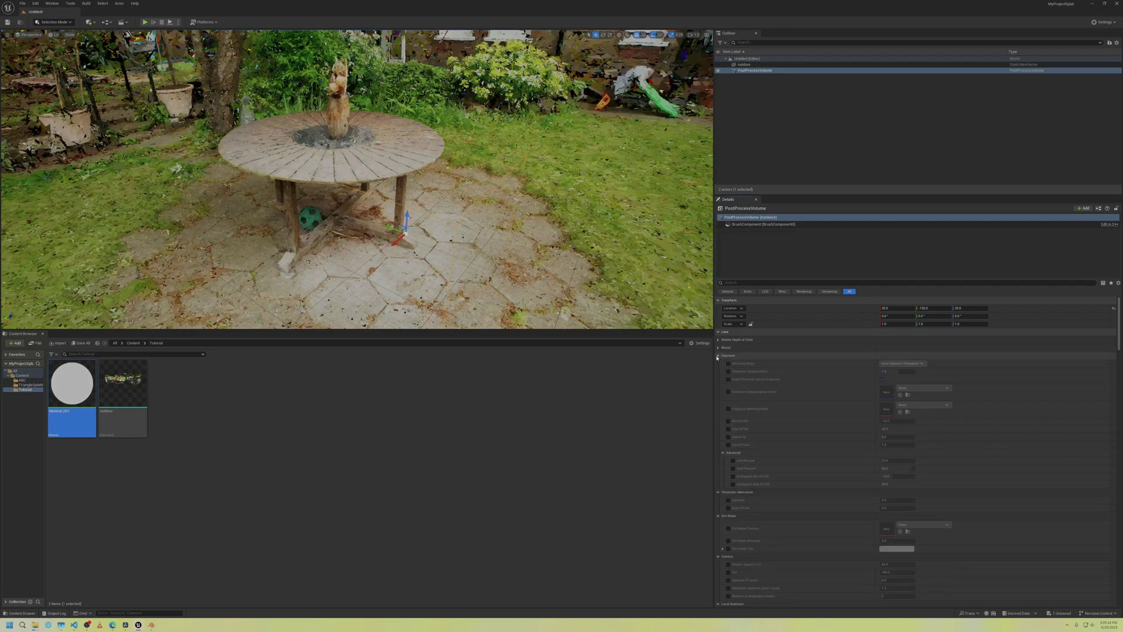
Override the volume's exposure metering mode as Auto Exposure Histogram and enable the exposure compensation override
{"action": "left_click", "coordinate": [729, 363]}
{"action": "left_click", "coordinate": [901, 364]}
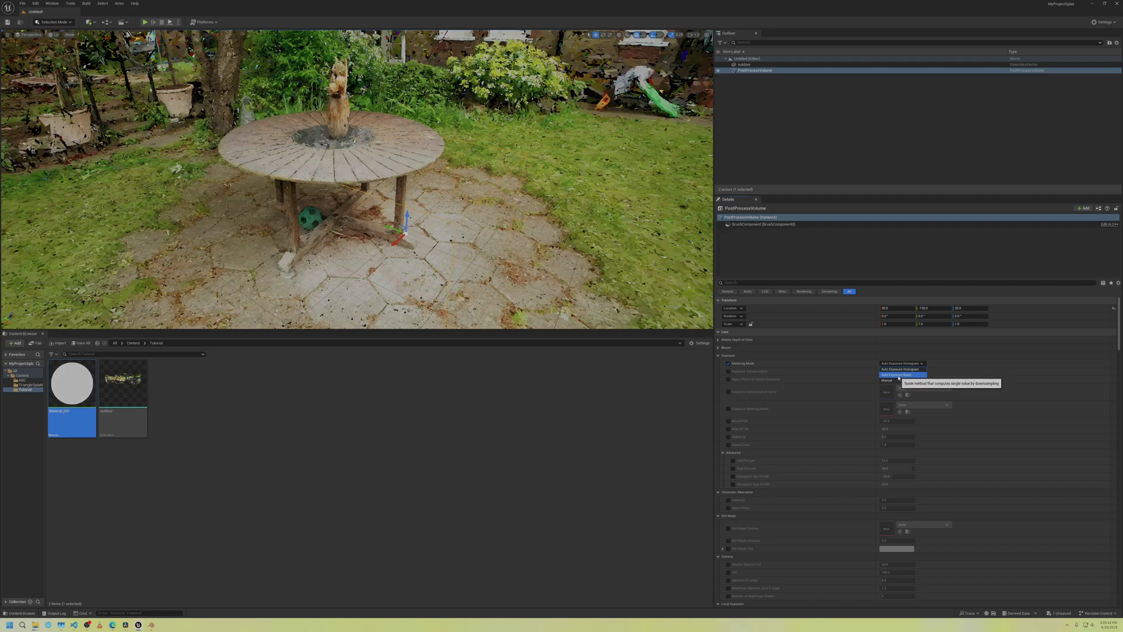
{"action": "left_click", "coordinate": [899, 368]}
{"action": "left_click", "coordinate": [728, 370]}
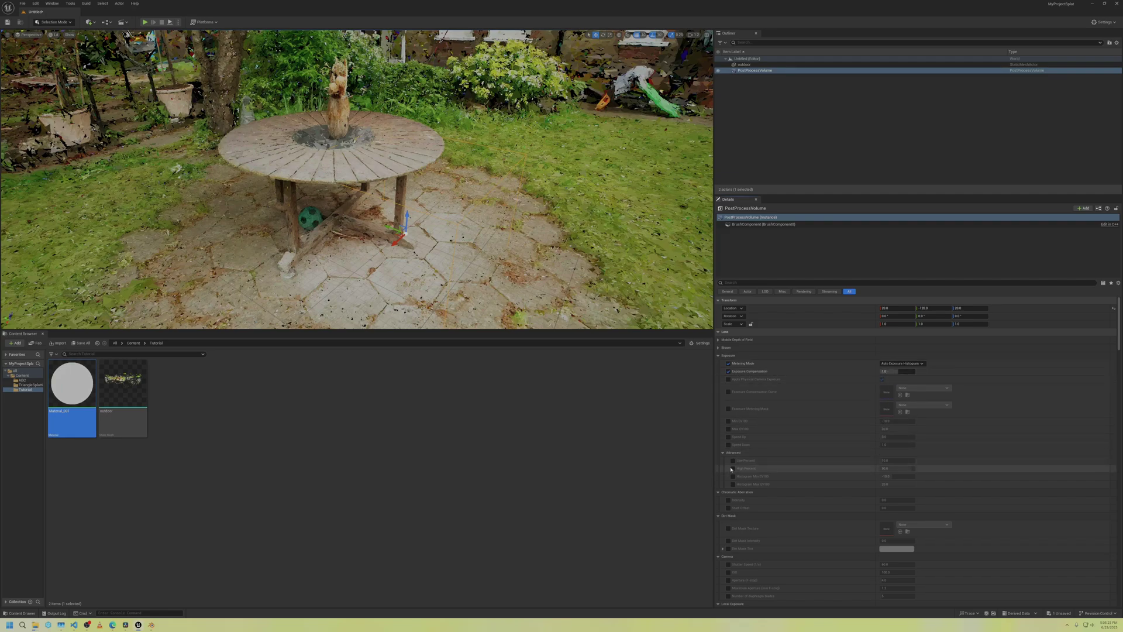
Override the exposure limits, setting Min EV100 and Max EV100 to 0, and check the viewport's game exposure setting
{"action": "left_click", "coordinate": [728, 421]}
{"action": "left_click", "coordinate": [729, 429]}
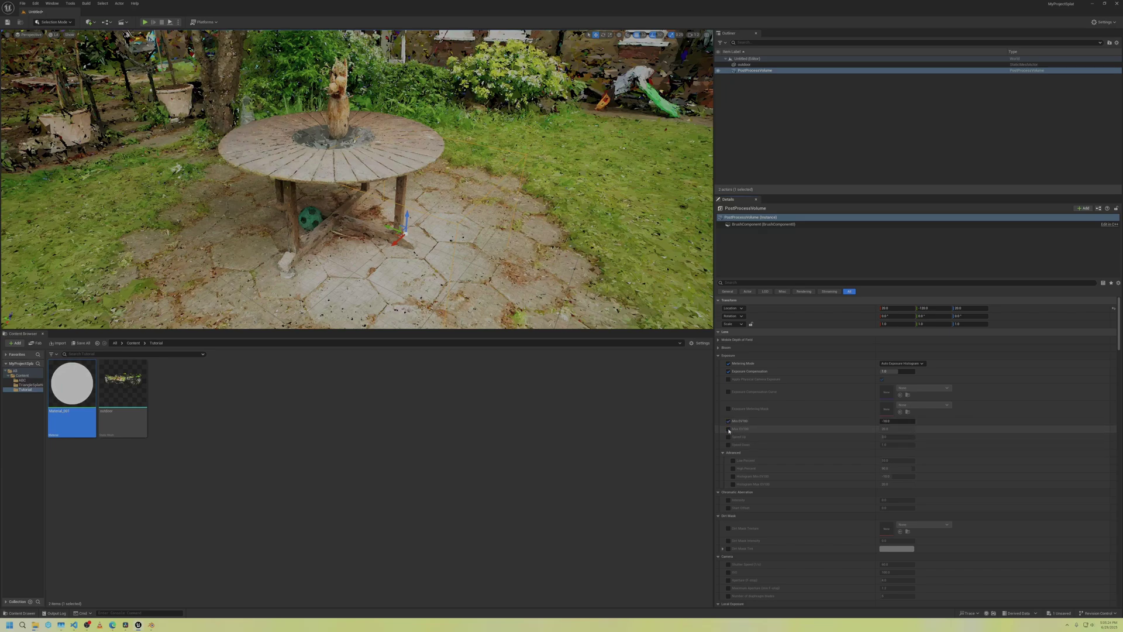
{"action": "left_click", "coordinate": [900, 421]}
{"action": "type", "text": "0"}
{"action": "left_click", "coordinate": [899, 429]}
{"action": "type", "text": "0"}
{"action": "key", "text": "Return"}
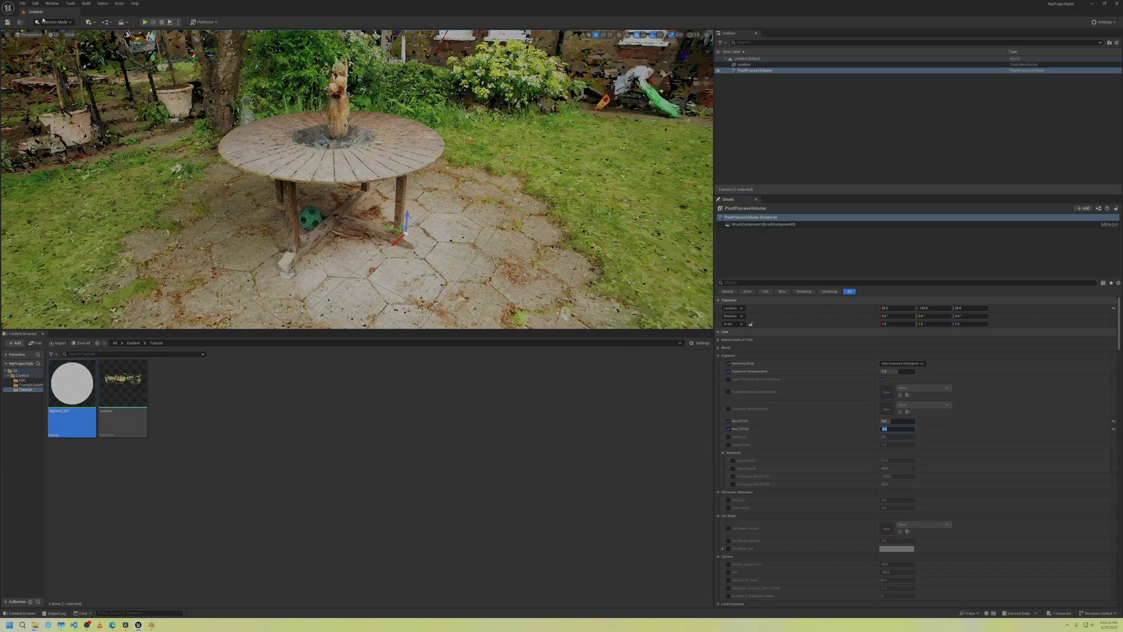
{"action": "left_click", "coordinate": [54, 35]}
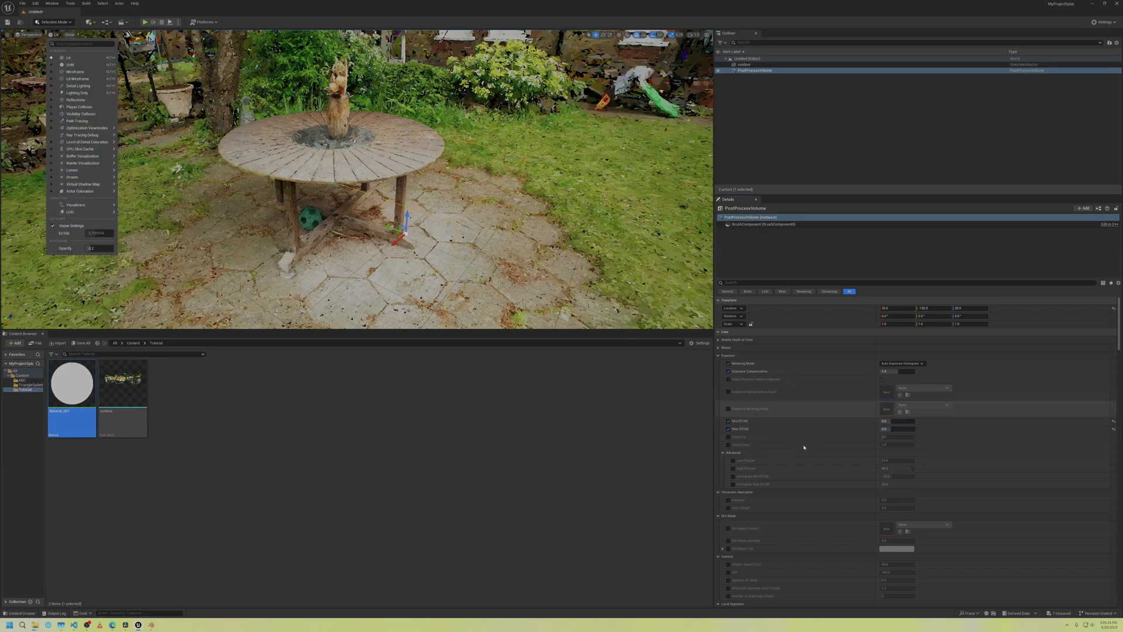
{"action": "left_click", "coordinate": [723, 438]}
Enable the chromatic aberration intensity override and set the vignette intensity to 0 in the image effects
{"action": "scroll", "coordinate": [741, 463], "scroll_direction": "down", "scroll_amount": 4}
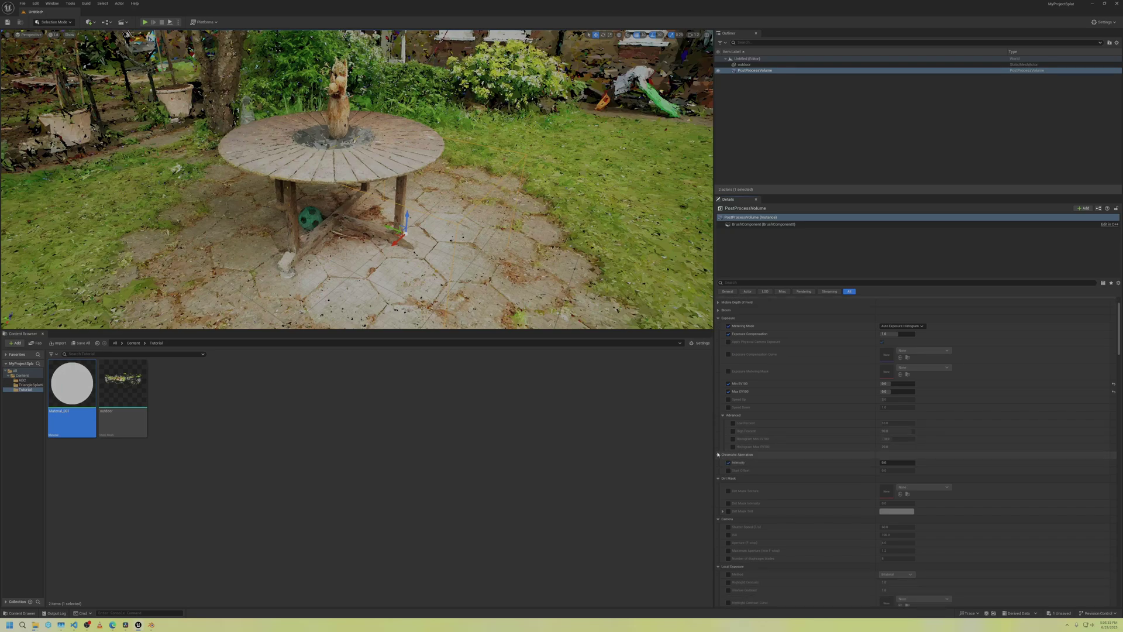
{"action": "scroll", "coordinate": [732, 479], "scroll_direction": "down", "scroll_amount": 8}
{"action": "scroll", "coordinate": [735, 497], "scroll_direction": "down", "scroll_amount": 5}
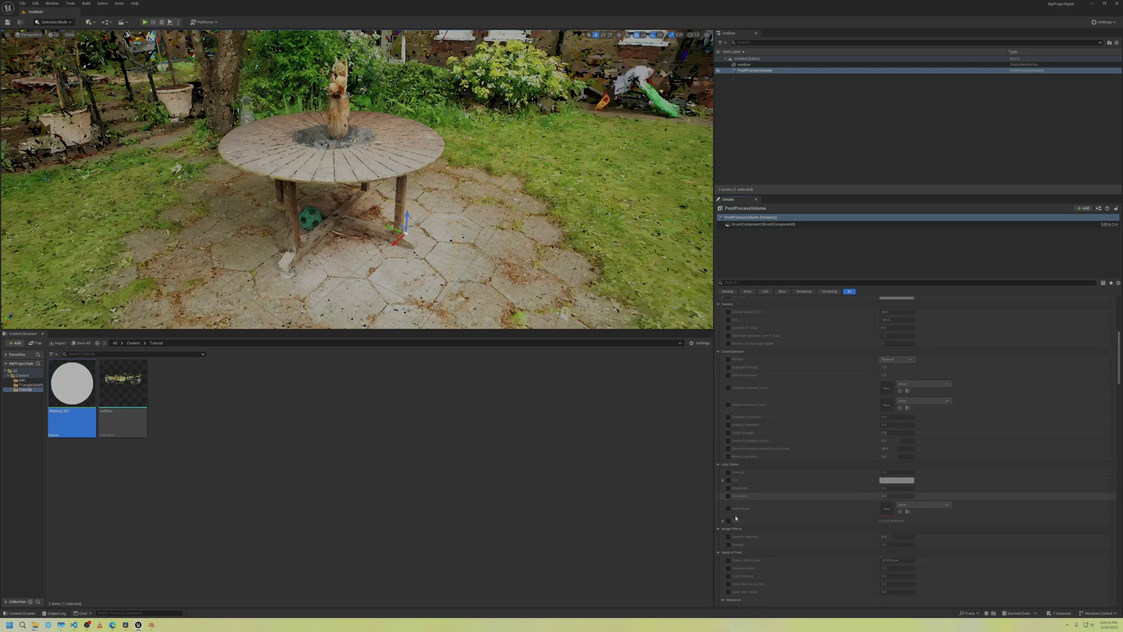
{"action": "left_click", "coordinate": [728, 452]}
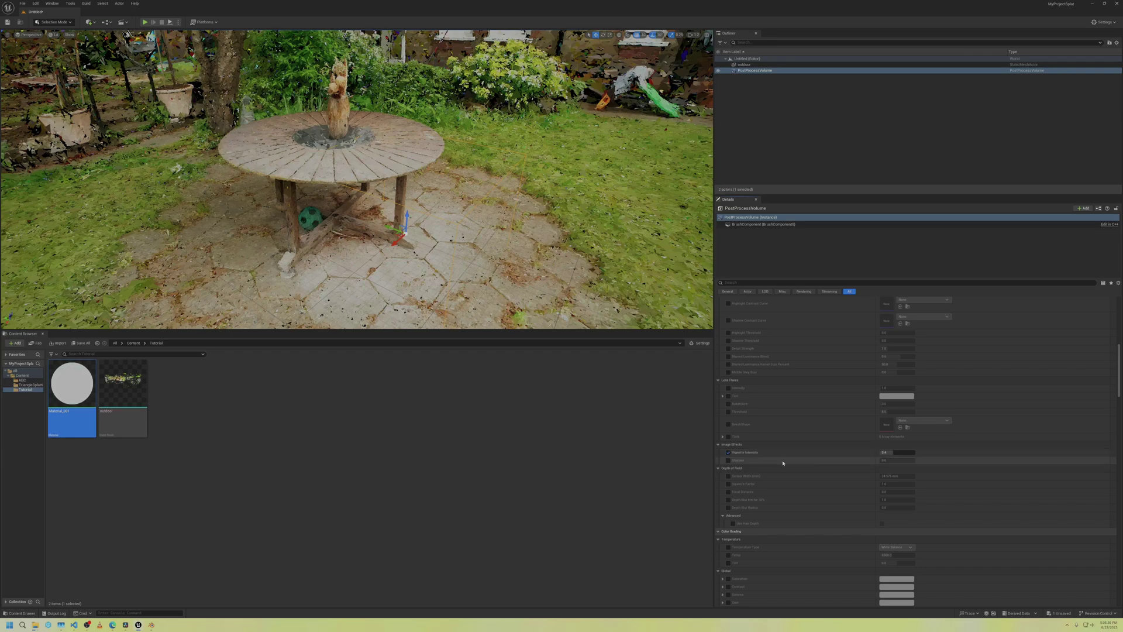
{"action": "left_click", "coordinate": [891, 452]}
{"action": "type", "text": "0"}
{"action": "key", "text": "Return"}
Enable the global illumination method override and set the volume's reflection method to None
{"action": "scroll", "coordinate": [779, 484], "scroll_direction": "down", "scroll_amount": 5}
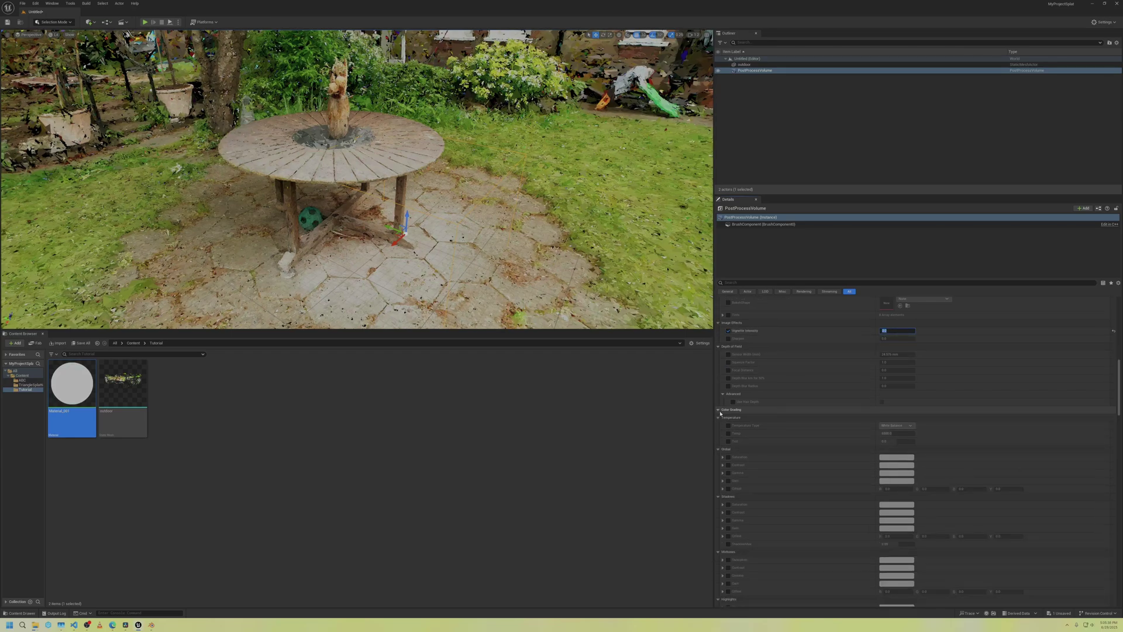
{"action": "left_click", "coordinate": [718, 410]}
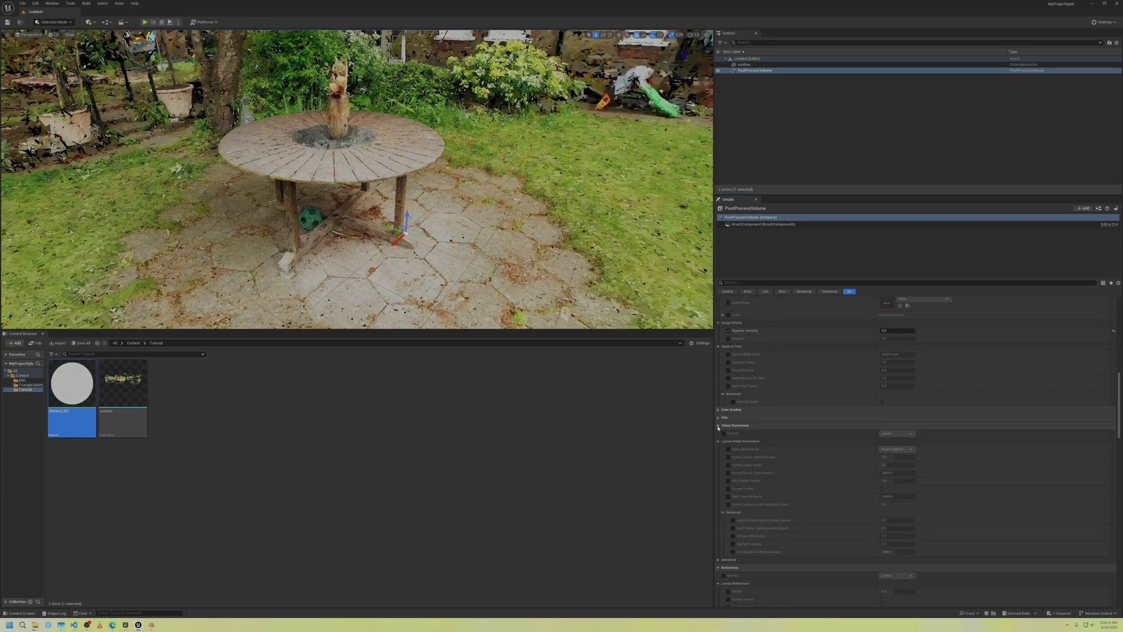
{"action": "left_click", "coordinate": [723, 433]}
{"action": "left_click", "coordinate": [898, 434]}
{"action": "left_click", "coordinate": [896, 442]}
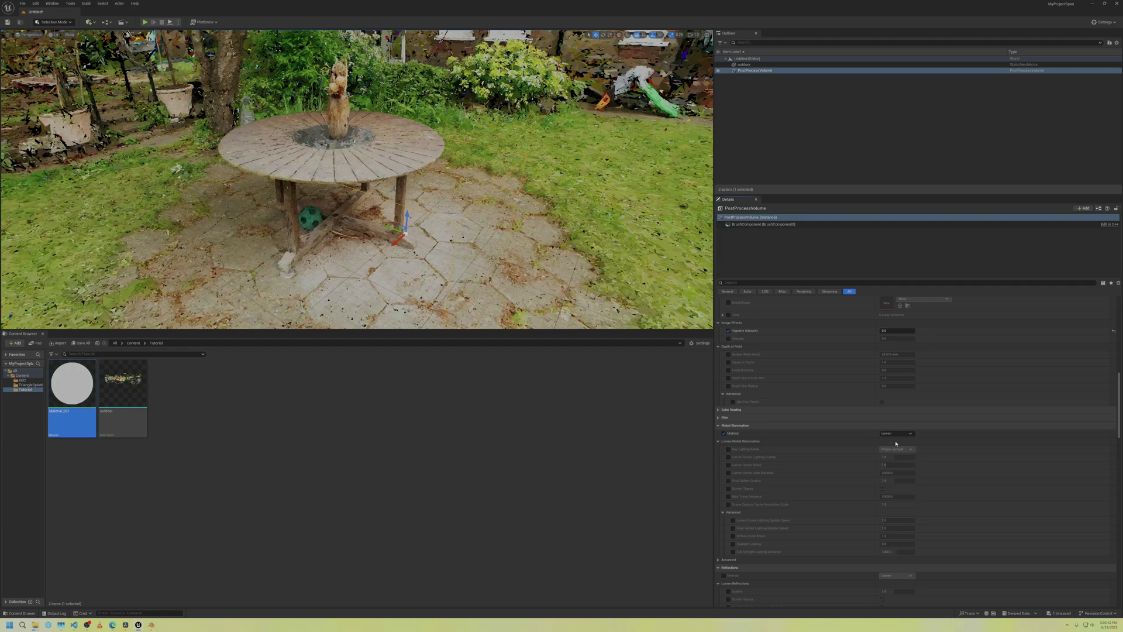
{"action": "left_click", "coordinate": [728, 427]}
{"action": "left_click", "coordinate": [723, 441]}
{"action": "left_click", "coordinate": [896, 441]}
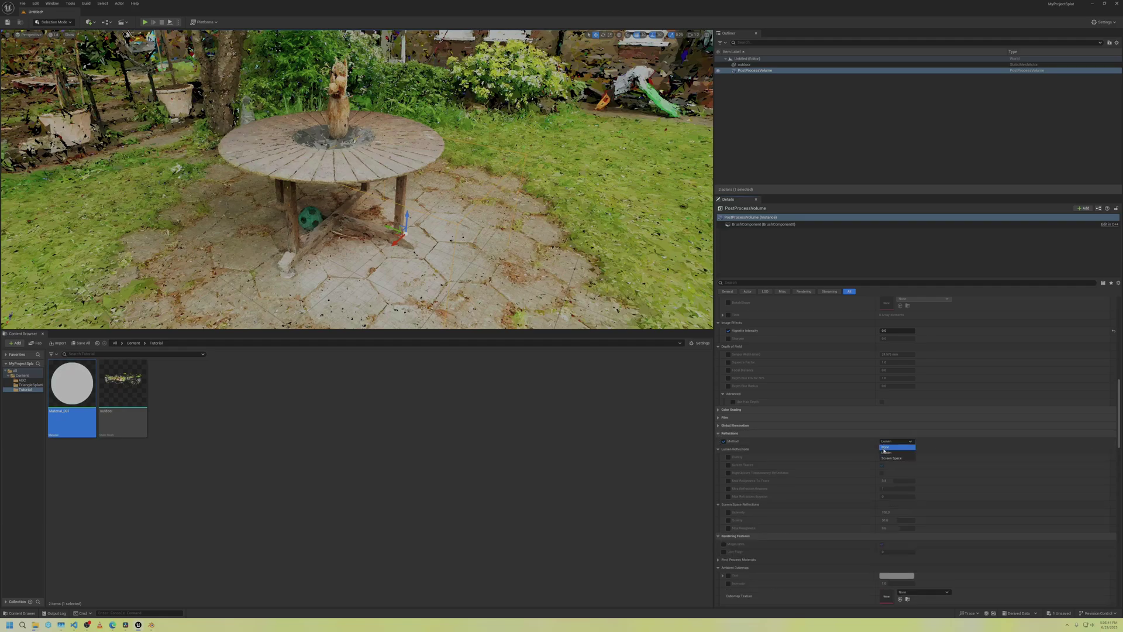
{"action": "left_click", "coordinate": [884, 449]}
{"action": "left_click", "coordinate": [718, 434]}
Disable MegaLights through an override in the volume's rendering features
{"action": "scroll", "coordinate": [718, 435], "scroll_direction": "down", "scroll_amount": 4}
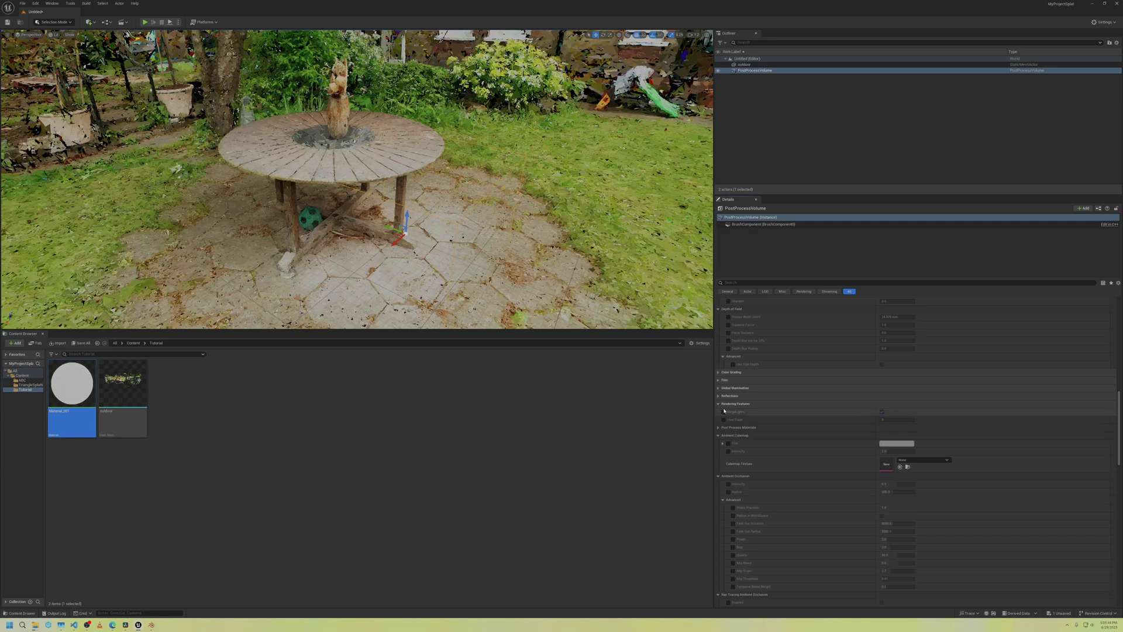
{"action": "left_click", "coordinate": [724, 412]}
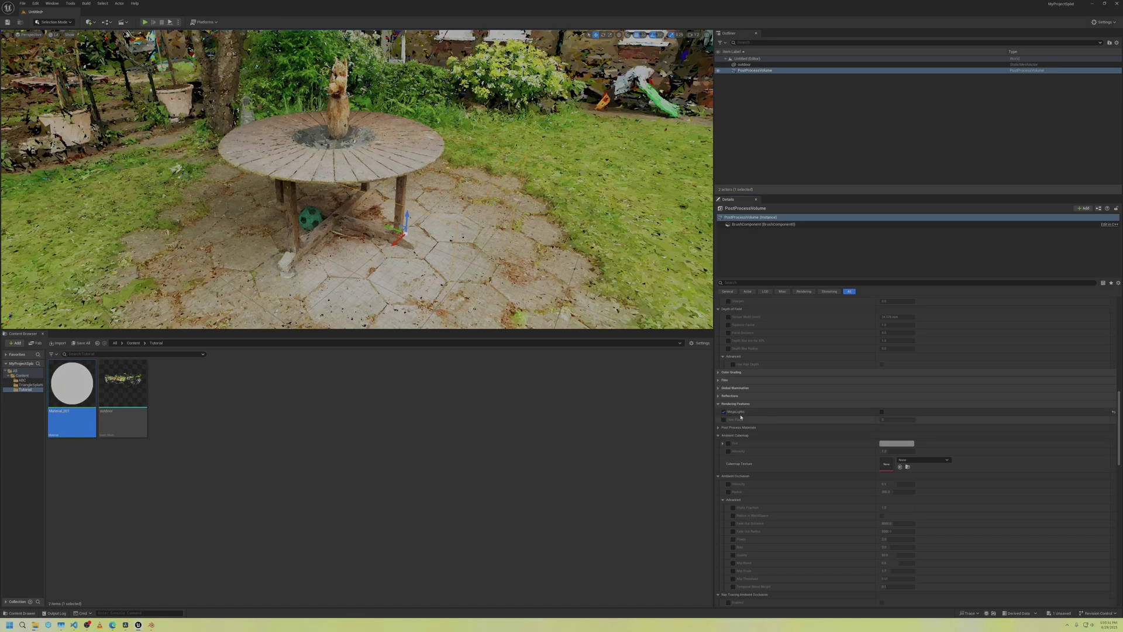
{"action": "left_click", "coordinate": [719, 404]}
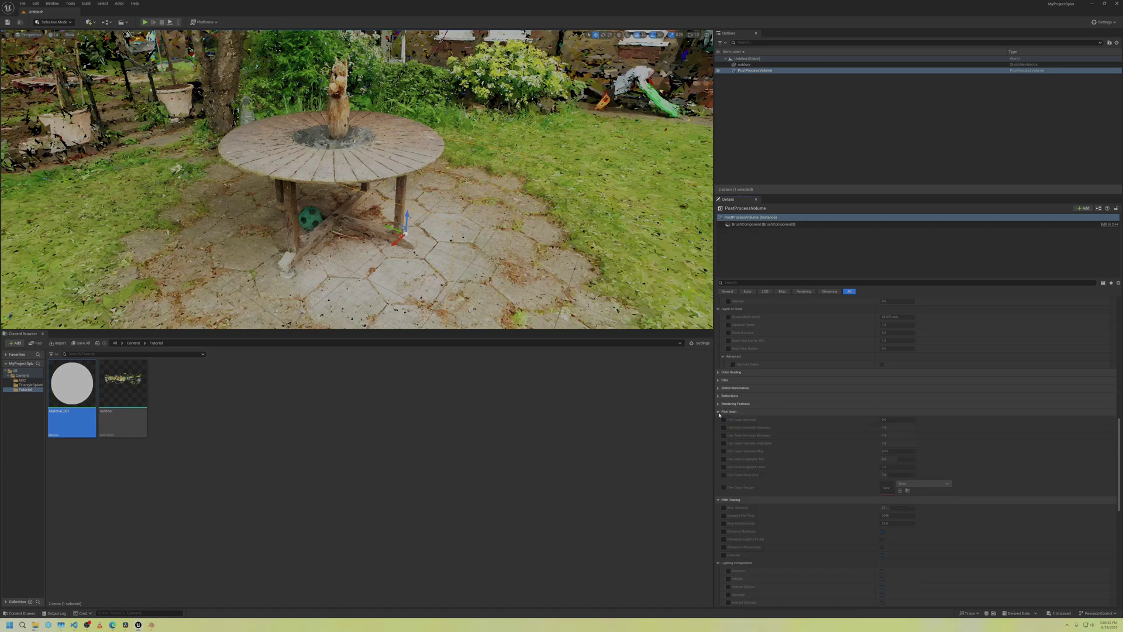
Collapse the Film Grain, Path Tracing, Post Process Volume Settings and Brush Settings sections in the volume's properties
{"action": "left_click", "coordinate": [719, 411]}
{"action": "left_click", "coordinate": [718, 419]}
{"action": "left_click", "coordinate": [718, 427]}
{"action": "left_click", "coordinate": [718, 435]}
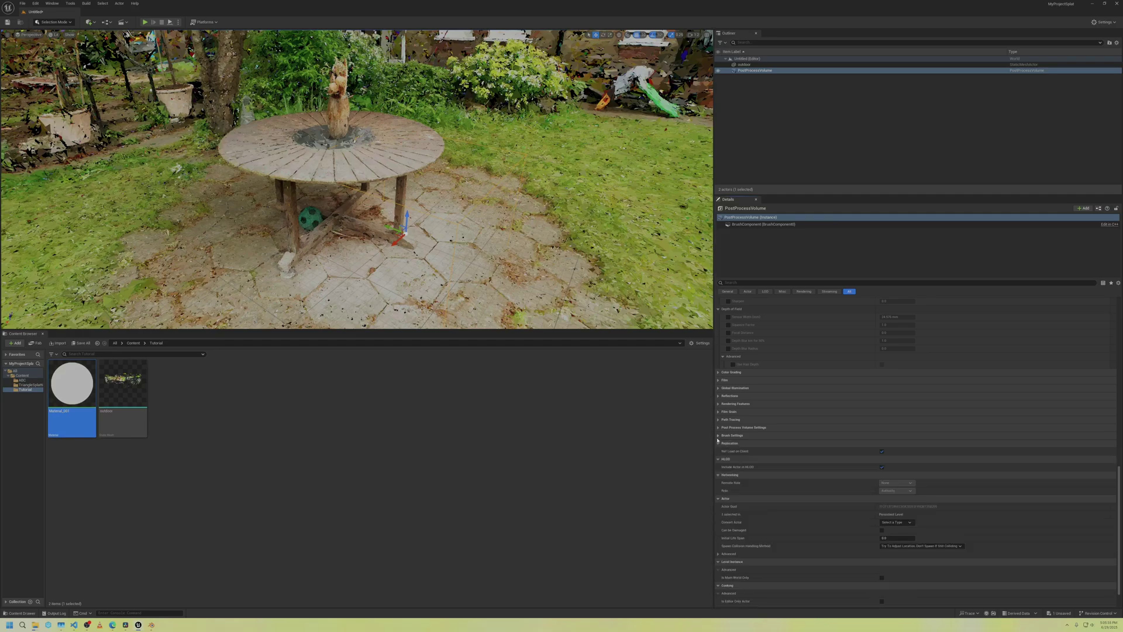
Turn on the frame-rate display in the level viewport
{"action": "right_click_drag", "start_coordinate": [403, 243], "coordinate": [286, 238]}
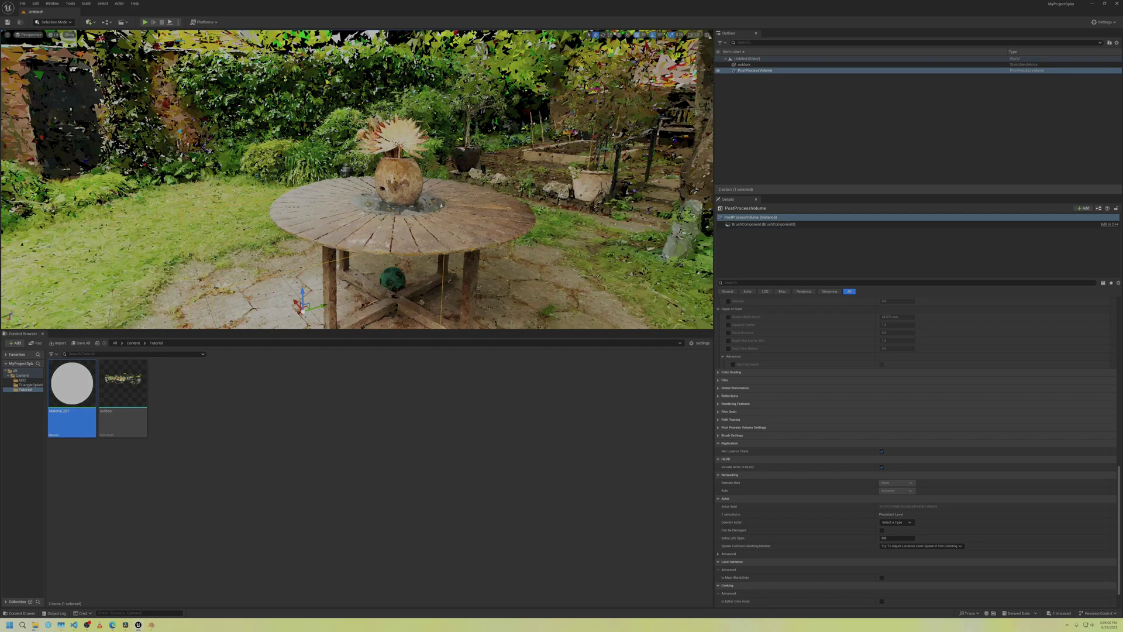
{"action": "left_click", "coordinate": [10, 35]}
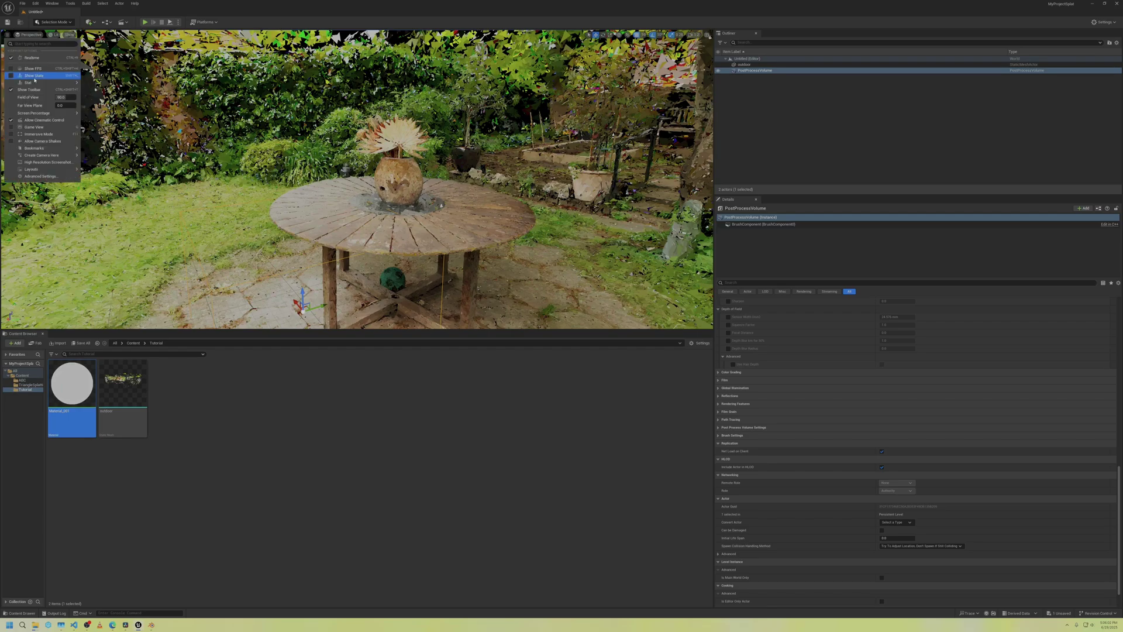
{"action": "left_click", "coordinate": [31, 68]}
Recall the t.MaxFPS console command, remove its old value and run it
{"action": "right_click_drag", "start_coordinate": [158, 208], "coordinate": [225, 209]}
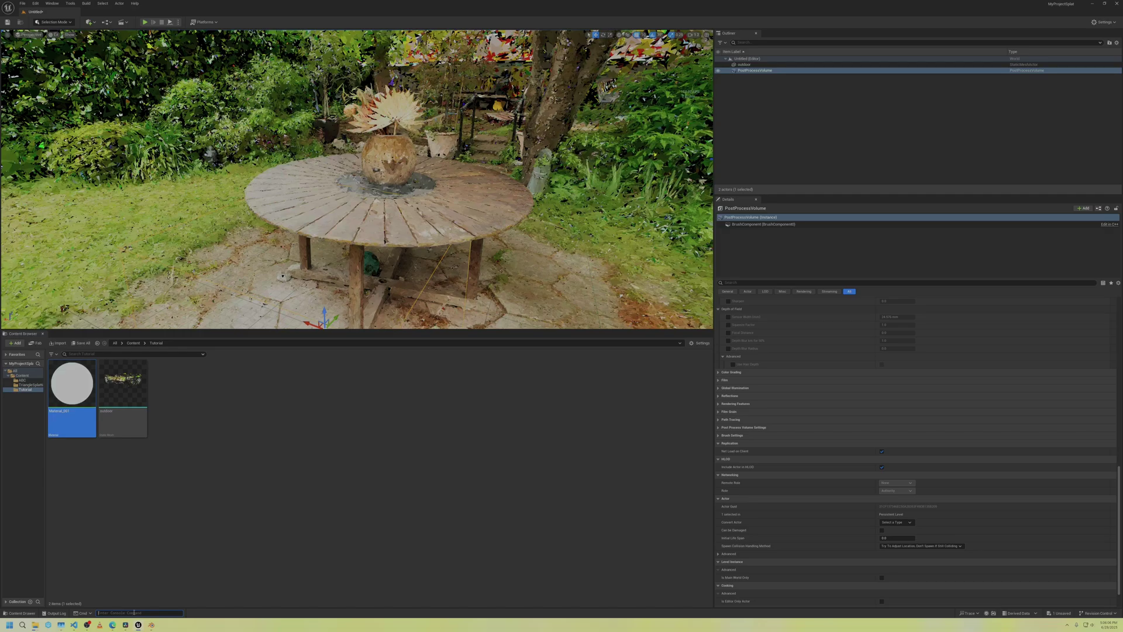
{"action": "key", "text": "Up"}
{"action": "key", "text": "BackSpace"}
{"action": "key", "text": "BackSpace"}
{"action": "key", "text": "BackSpace"}
{"action": "key", "text": "BackSpace"}
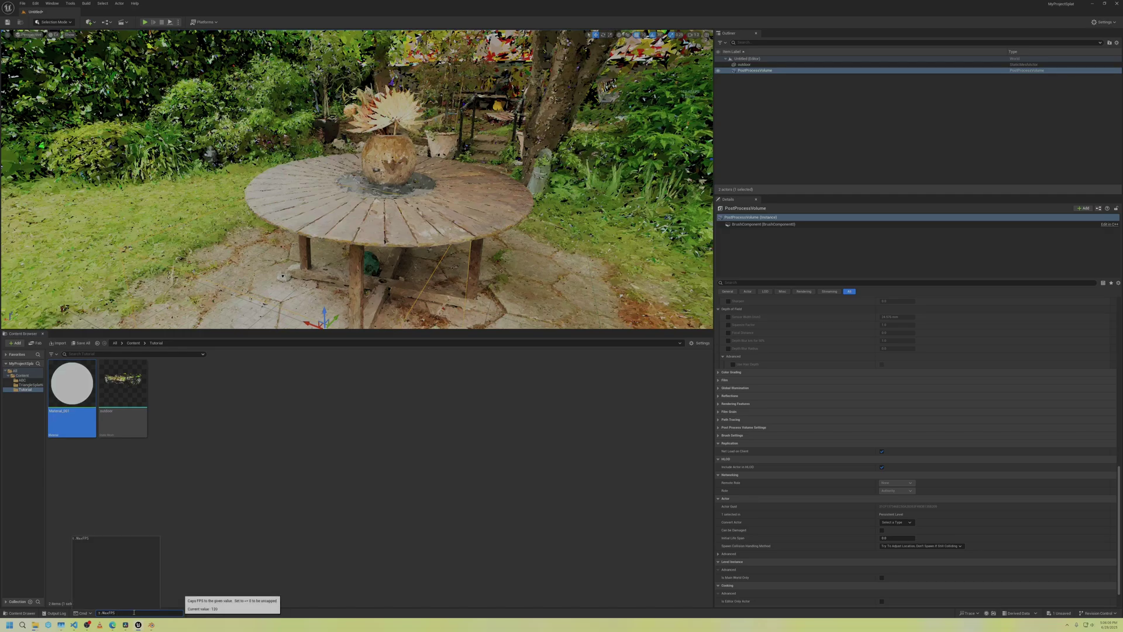
{"action": "key", "text": "Return"}
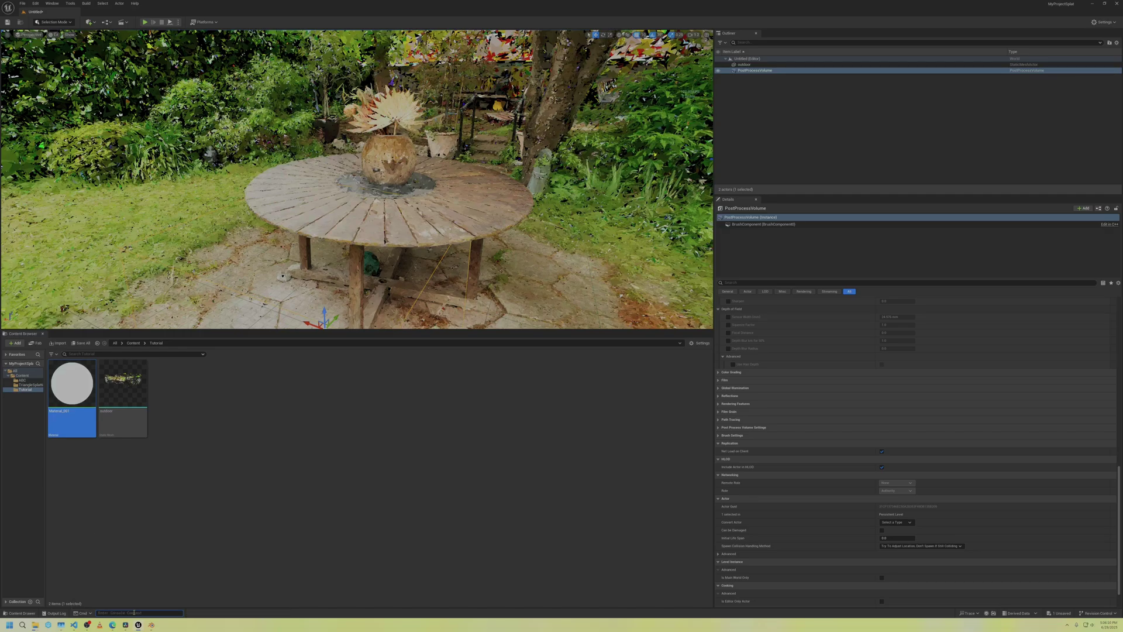
Inspect the garden mesh from several angles in a full-screen viewport and return to the normal editor layout
{"action": "right_click_drag", "start_coordinate": [356, 175], "coordinate": [363, 105]}
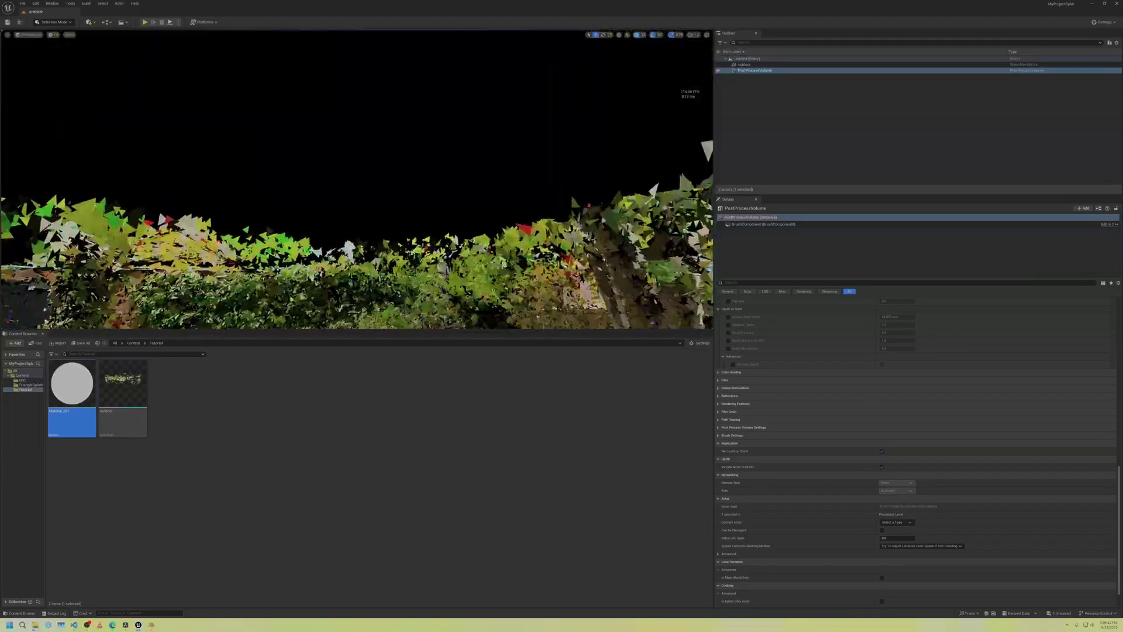
{"action": "left_click", "coordinate": [356, 176]}
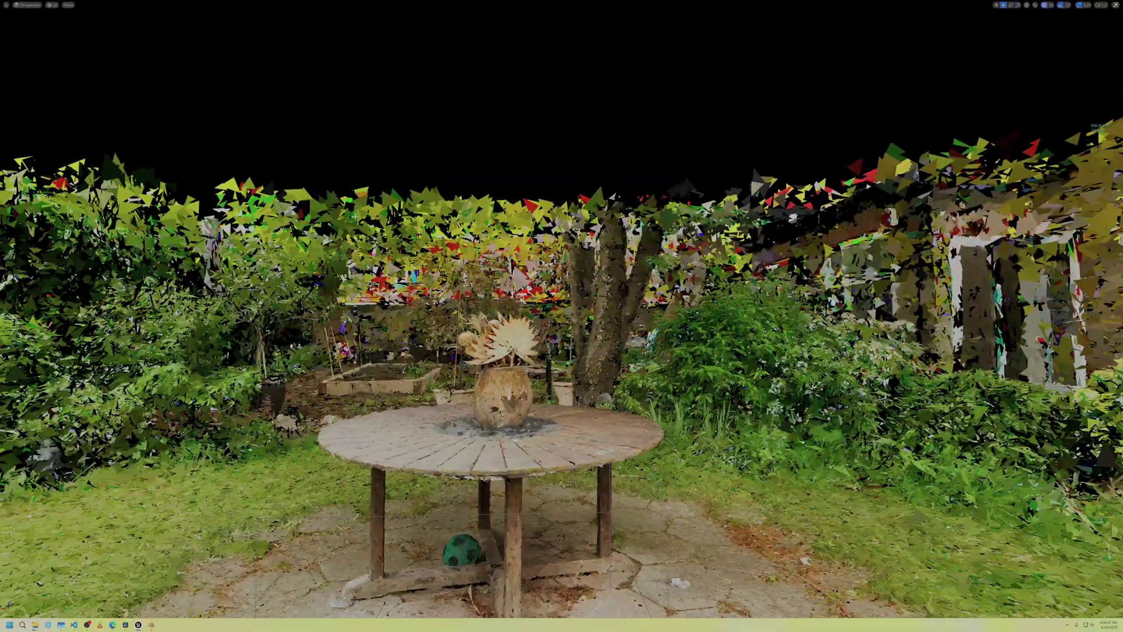
{"action": "key", "text": "F11"}
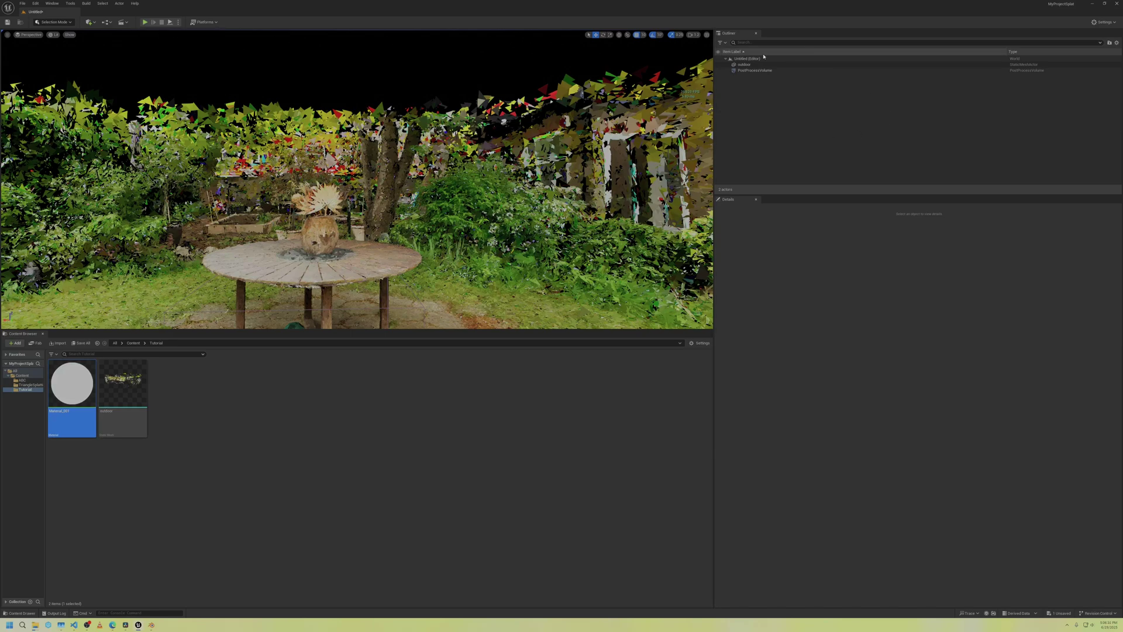
Override the Post Process Volume's motion blur amount with 0 and clear the property search
{"action": "left_click", "coordinate": [758, 71]}
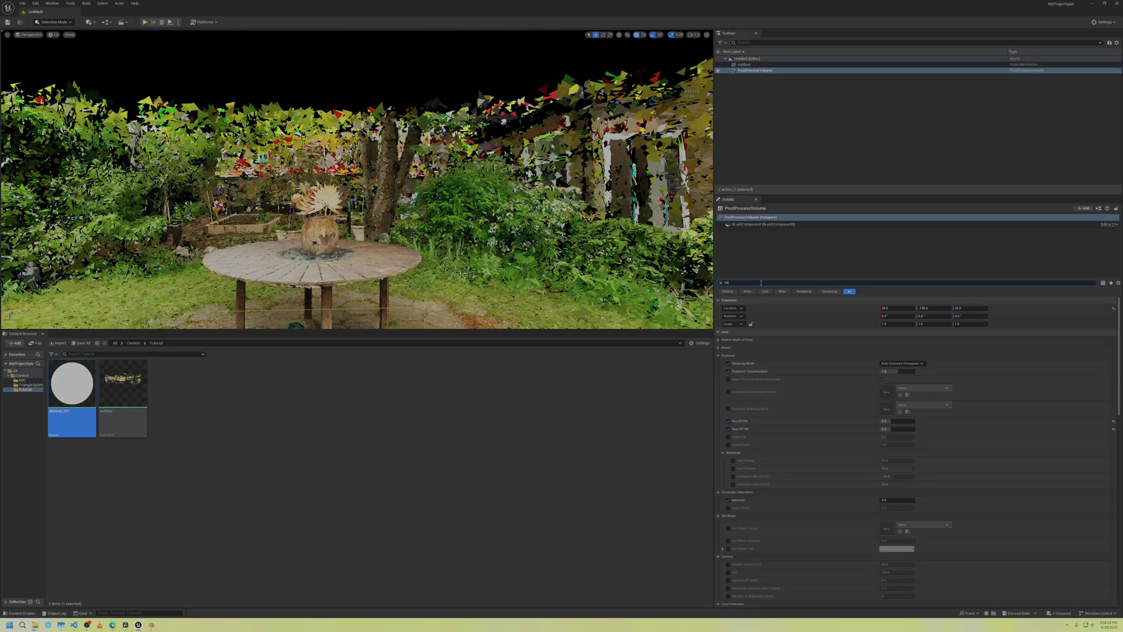
{"action": "left_click", "coordinate": [761, 283]}
{"action": "type", "text": "motion"}
{"action": "left_click", "coordinate": [728, 316]}
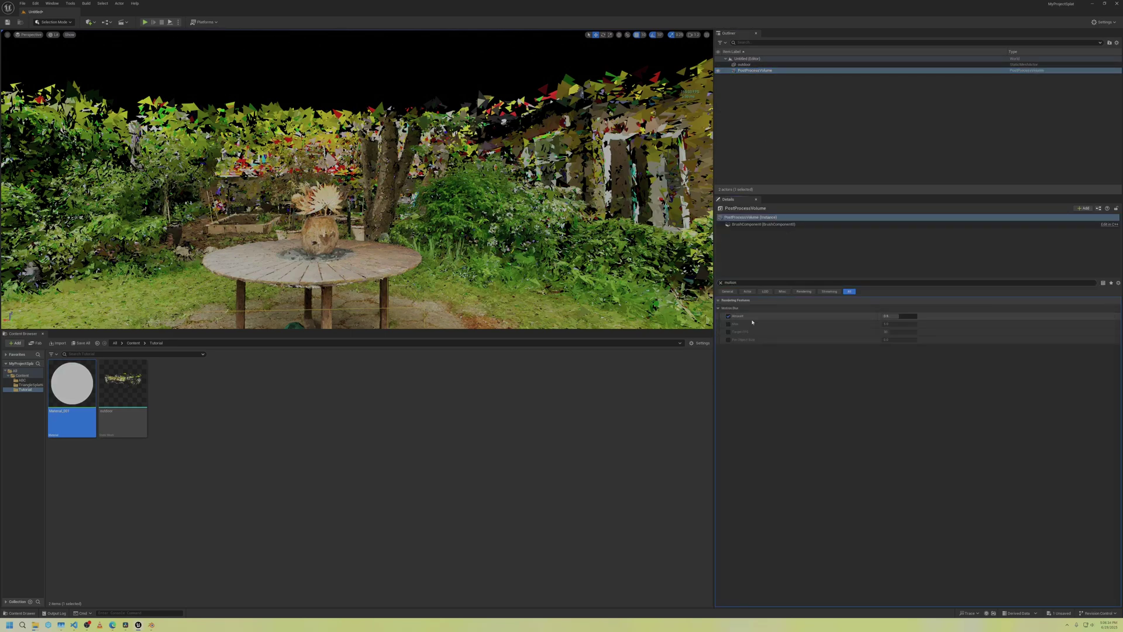
{"action": "left_click", "coordinate": [902, 316]}
{"action": "type", "text": "0"}
{"action": "key", "text": "Return"}
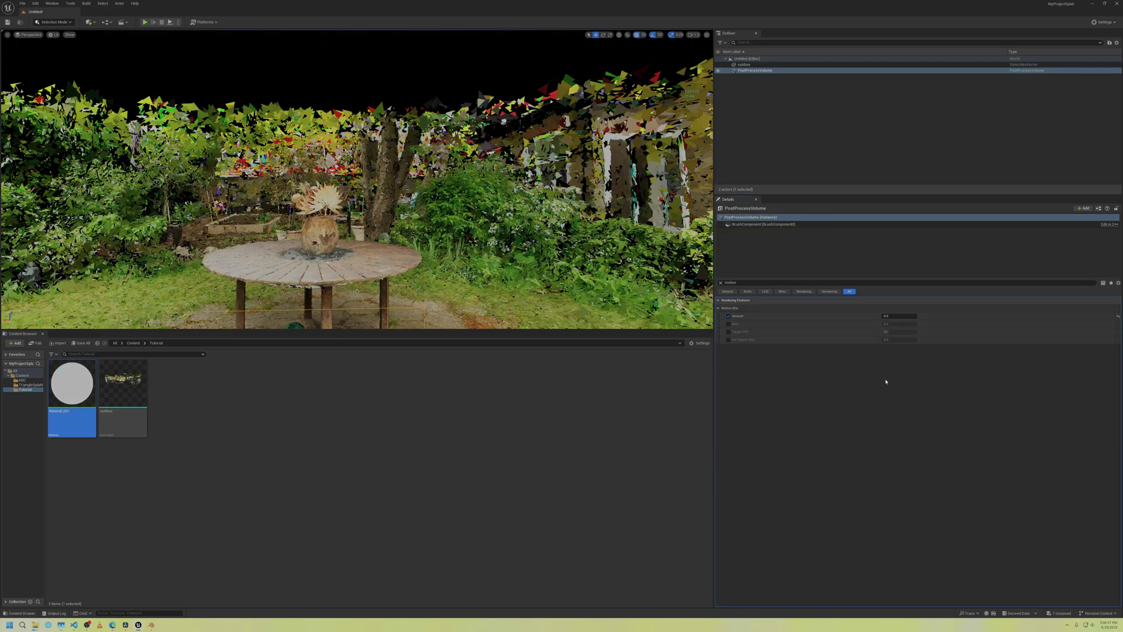
{"action": "left_click", "coordinate": [721, 282]}
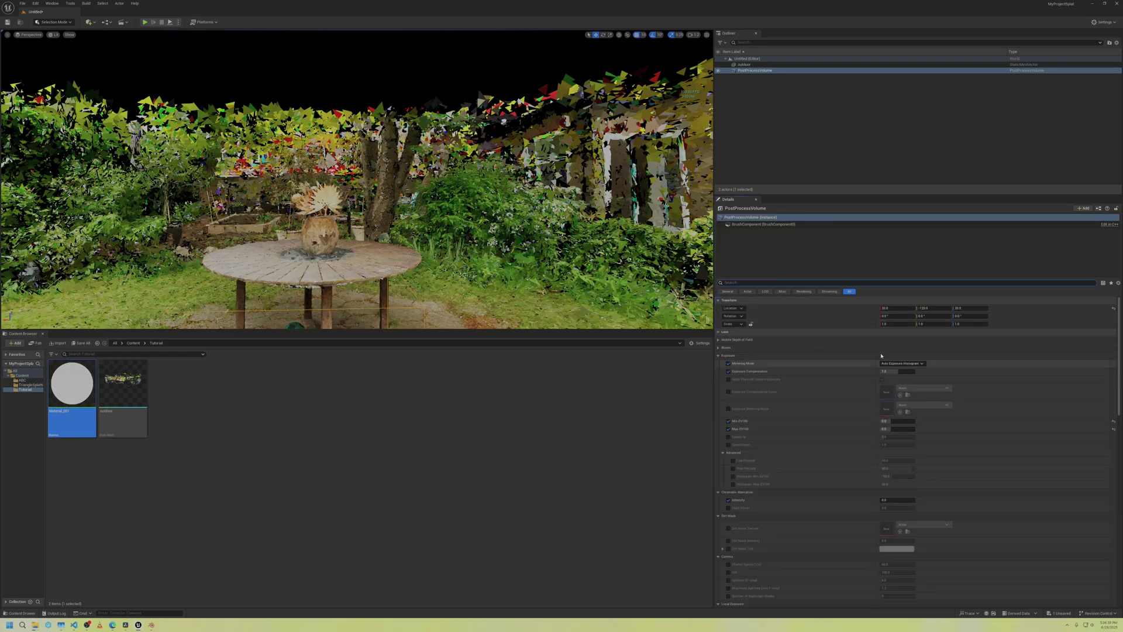
Collapse the Exposure, Chromatic Aberration, Dirt Mask and Camera sections in the volume's properties
{"action": "left_click", "coordinate": [718, 355]}
{"action": "left_click", "coordinate": [718, 364]}
{"action": "left_click", "coordinate": [718, 371]}
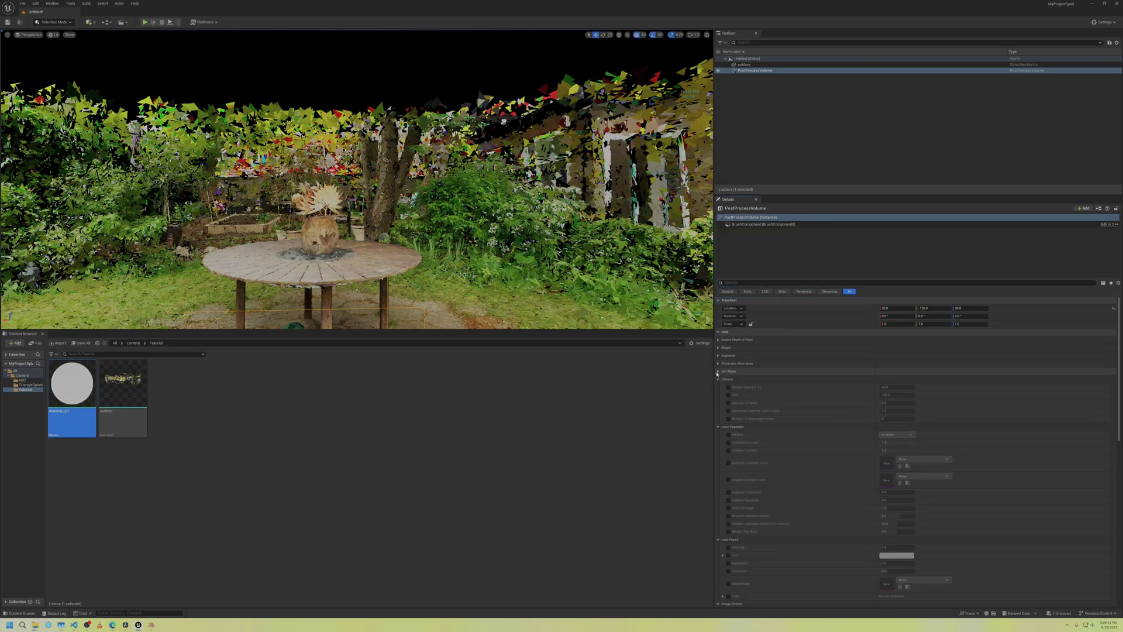
{"action": "left_click", "coordinate": [718, 379]}
Play the level in the viewport to view the garden from the game camera and stop the session
{"action": "key", "text": "w"}
{"action": "right_click_drag", "start_coordinate": [445, 187], "coordinate": [445, 216]}
{"action": "scroll", "coordinate": [544, 261], "scroll_direction": "down", "scroll_amount": 5}
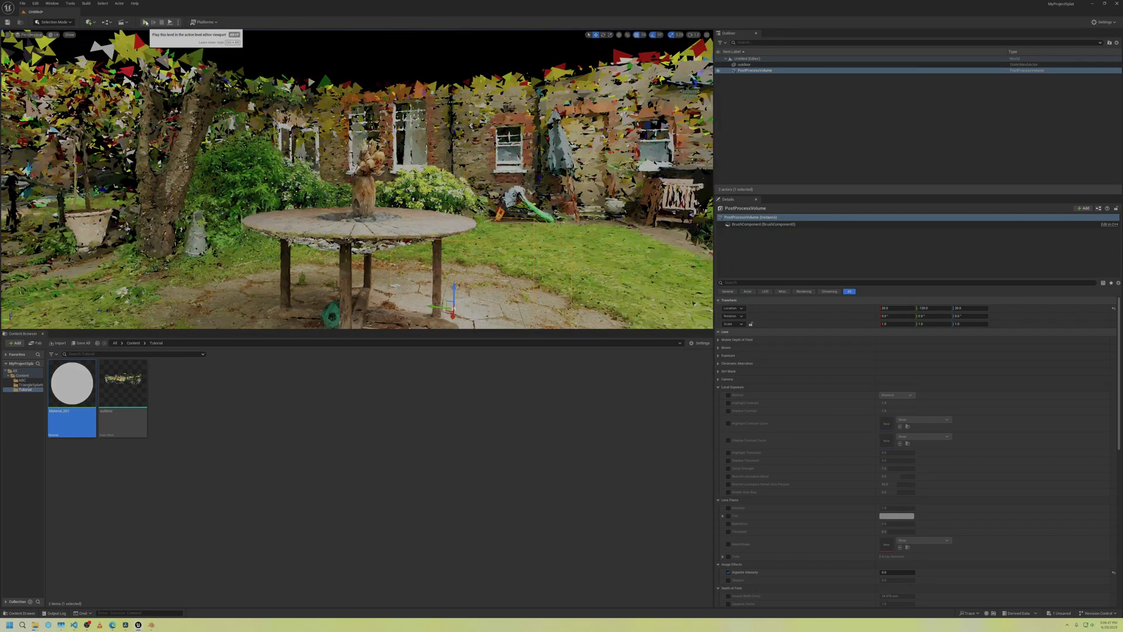
{"action": "left_click", "coordinate": [146, 22]}
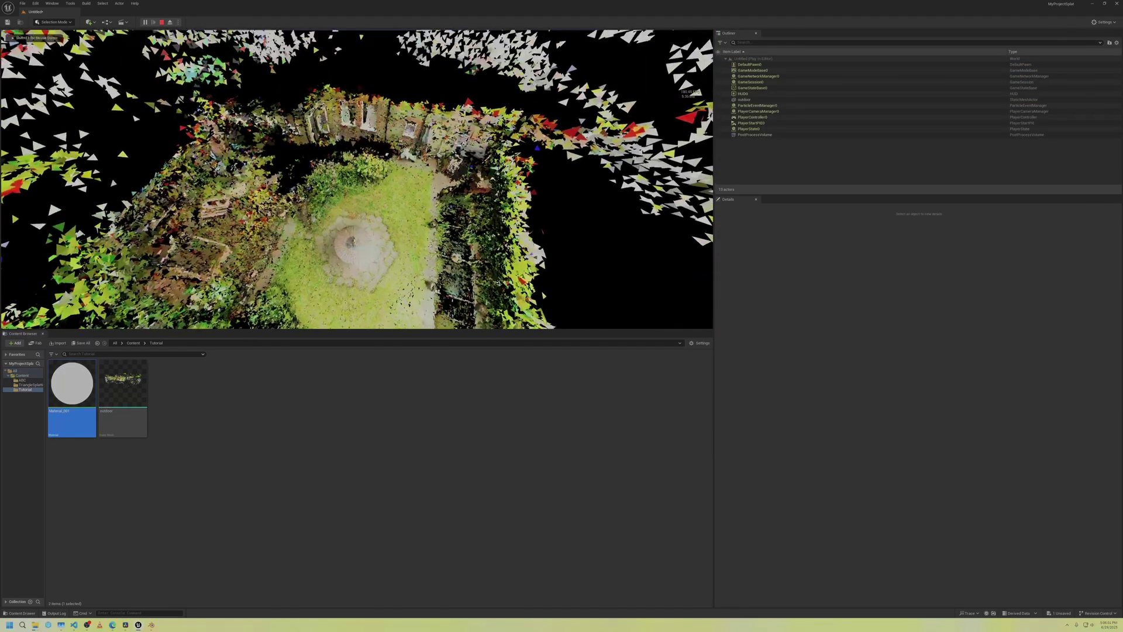
{"action": "key", "text": "Escape"}
Find the collision properties of the outdoor mesh and set its collision preset to NoCollision
{"action": "key", "text": "w"}
{"action": "right_click_drag", "start_coordinate": [357, 179], "coordinate": [357, 147]}
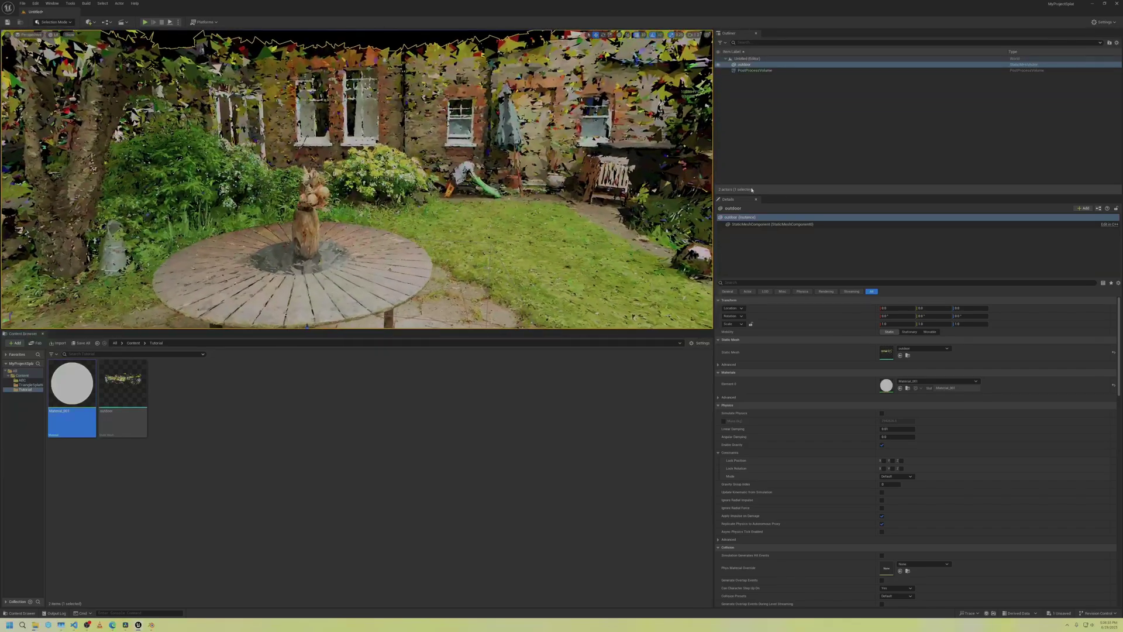
{"action": "left_click", "coordinate": [764, 292]}
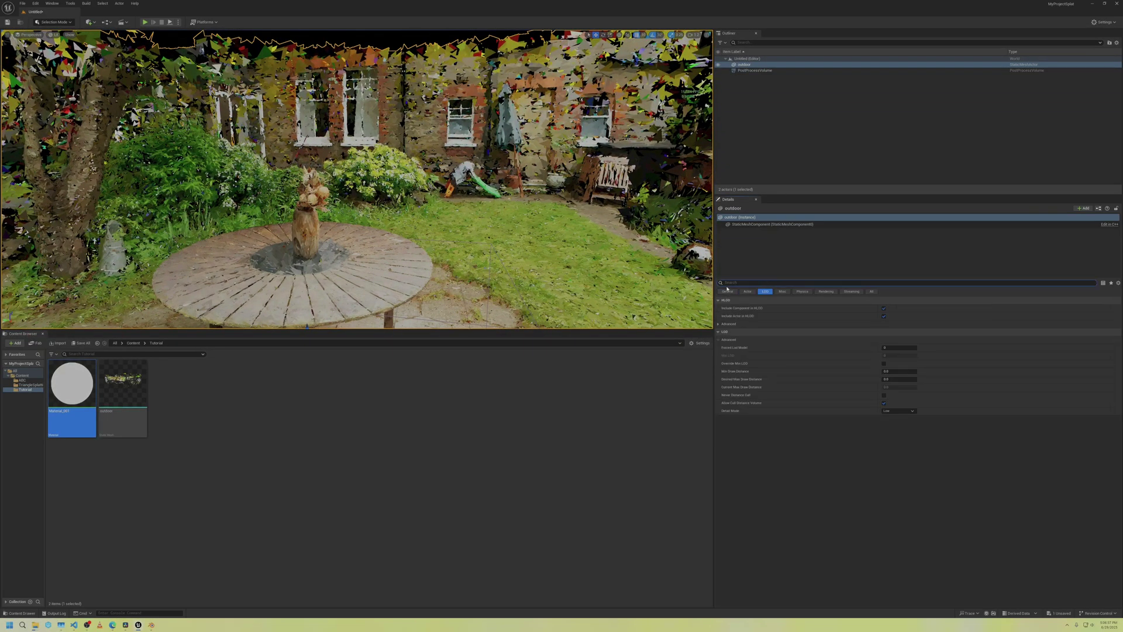
{"action": "left_click", "coordinate": [727, 291]}
{"action": "left_click", "coordinate": [872, 291]}
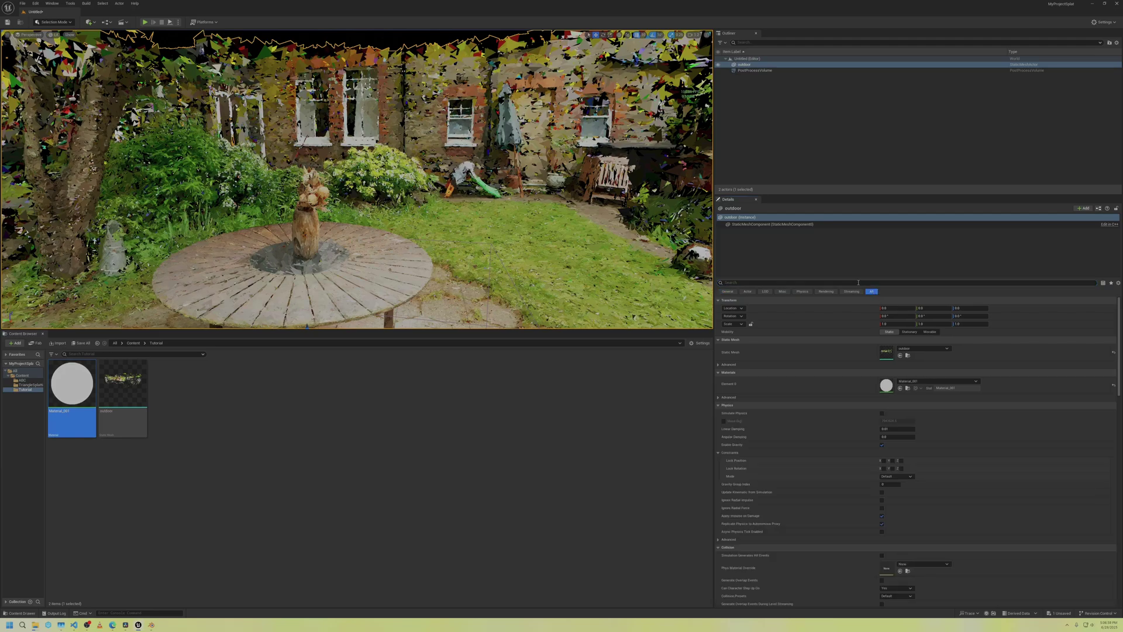
{"action": "left_click", "coordinate": [856, 282]}
{"action": "type", "text": "collio"}
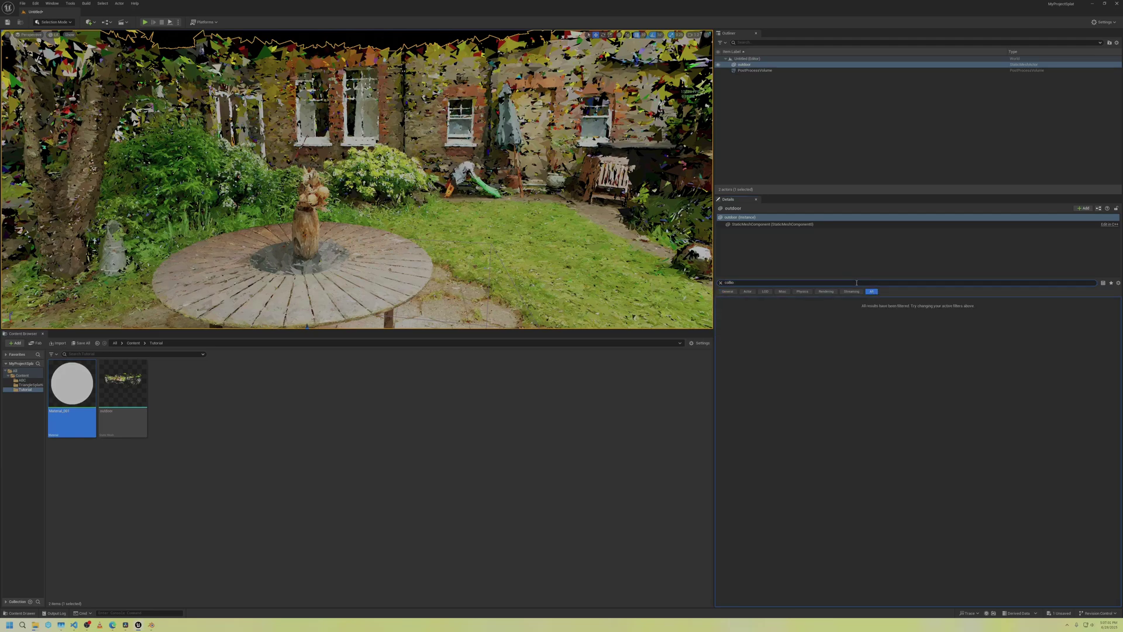
{"action": "key", "text": "BackSpace"}
{"action": "type", "text": "s"}
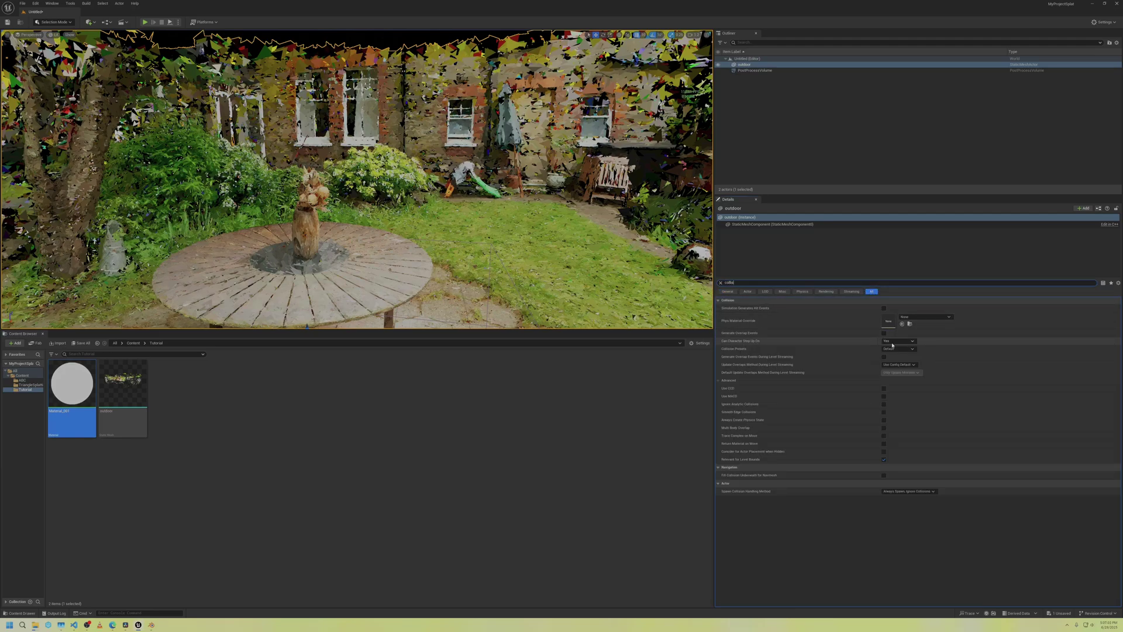
{"action": "left_click", "coordinate": [892, 350]}
{"action": "left_click", "coordinate": [892, 365]}
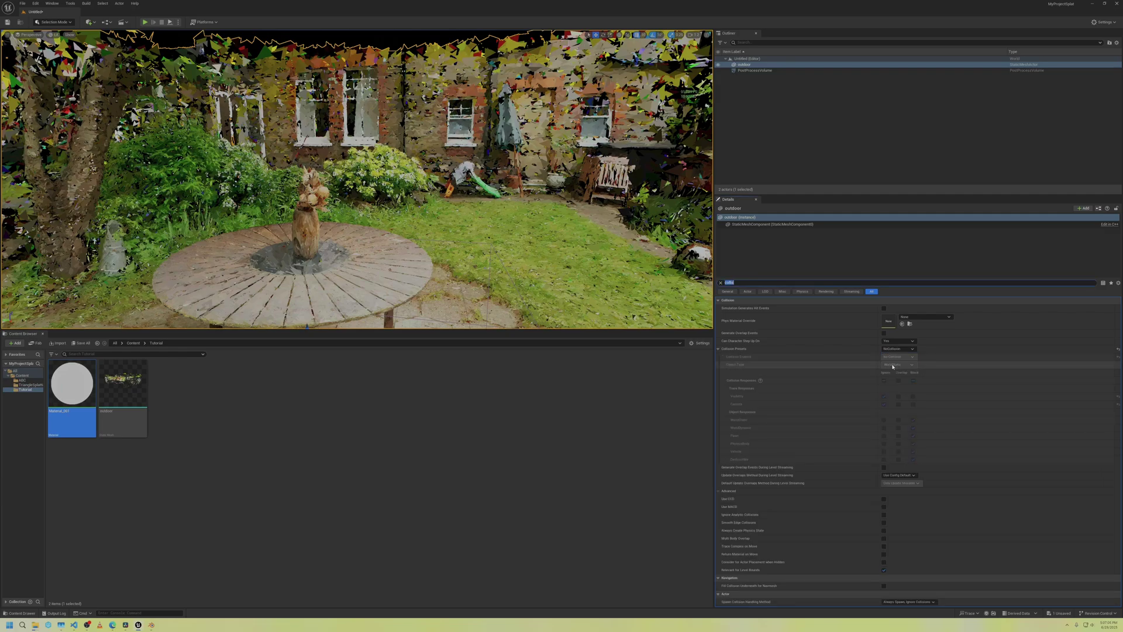
Select the Post Process Volume, clear the property filter and adjust its exposure compensation
{"action": "right_click_drag", "start_coordinate": [585, 204], "coordinate": [520, 251]}
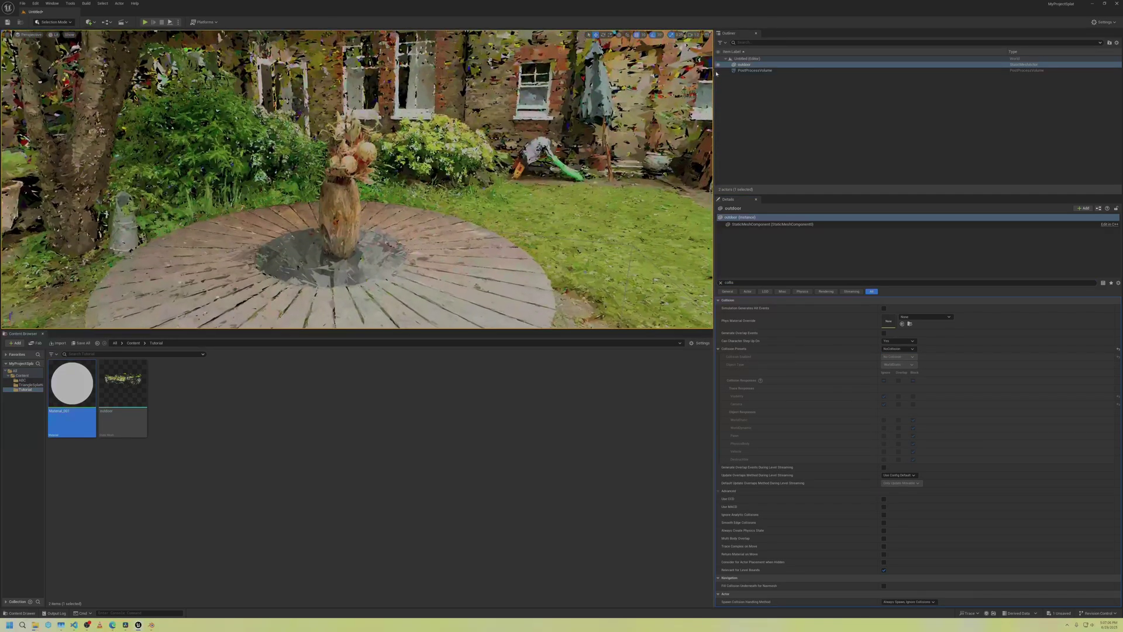
{"action": "left_click", "coordinate": [754, 70]}
{"action": "left_click", "coordinate": [721, 282]}
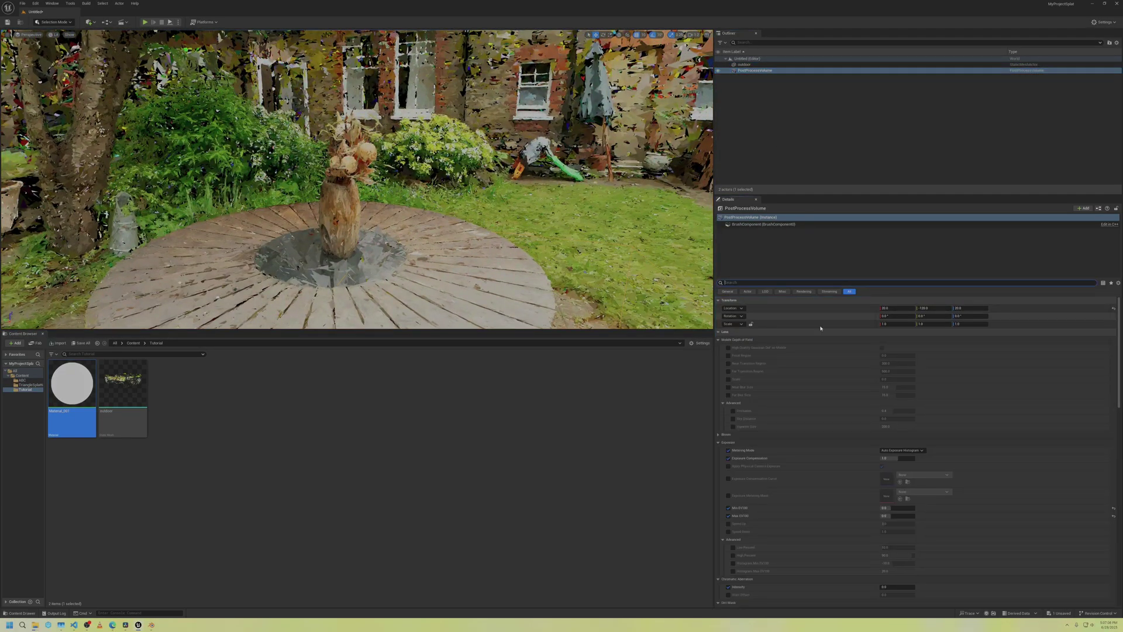
{"action": "left_click", "coordinate": [897, 458]}
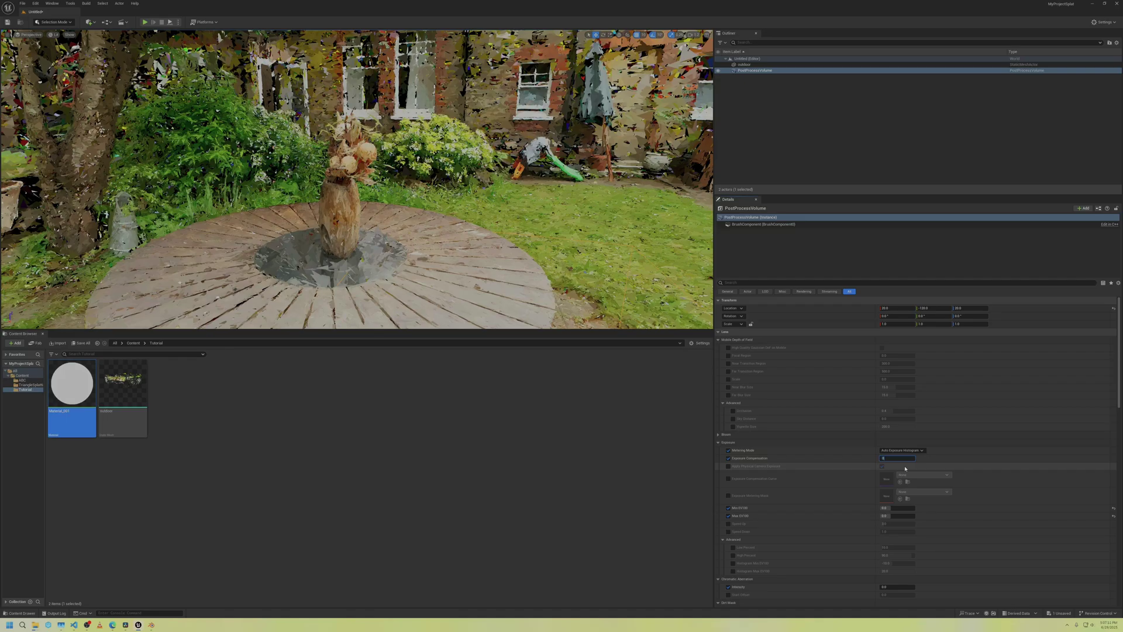
{"action": "mouse_move", "coordinate": [434, 211]}
{"action": "right_mouse_down"}
{"action": "mouse_move", "coordinate": [404, 202]}
{"action": "mouse_move", "coordinate": [434, 211]}
{"action": "right_mouse_up"}
Play the level full screen and enter the r.AntiAliasingMethod command in the game console
{"action": "left_click", "coordinate": [144, 22]}
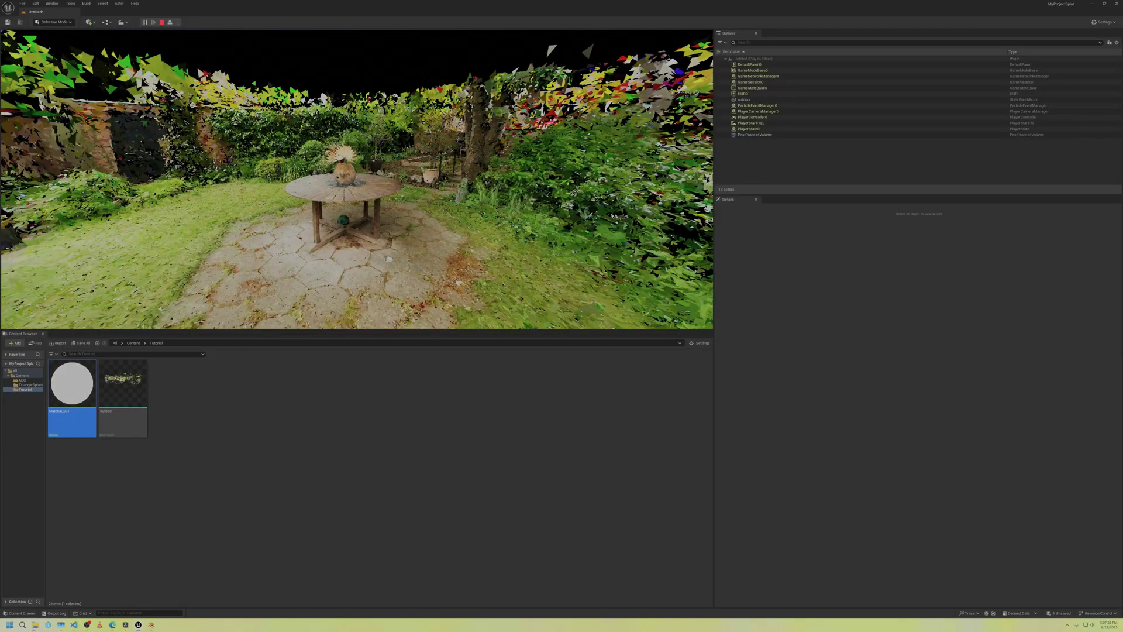
{"action": "key", "text": "F11"}
{"action": "left_click", "coordinate": [561, 316]}
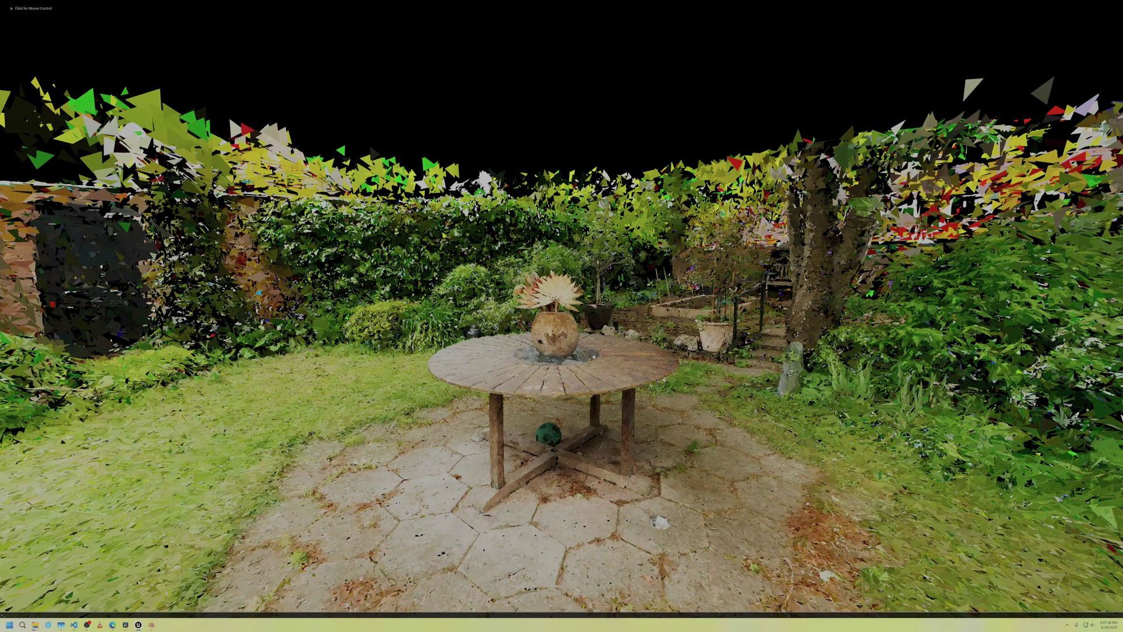
{"action": "type", "text": "r.anti"}
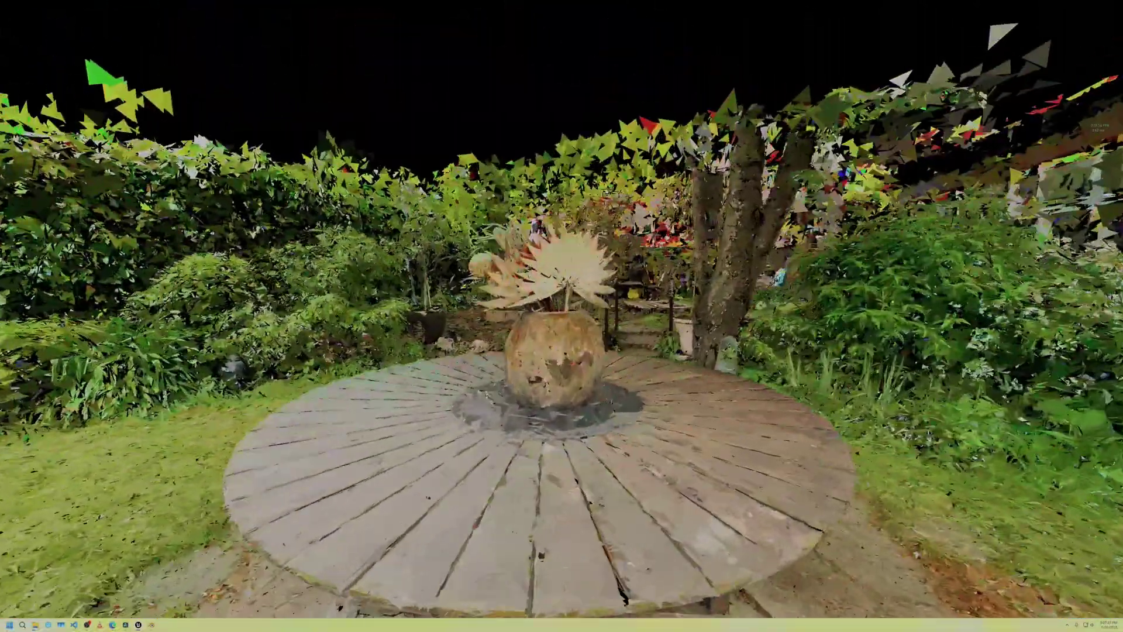
Fly toward and away from the garden table to examine the image quality in the running game
{"action": "key", "text": "s"}
{"action": "key", "text": "w"}
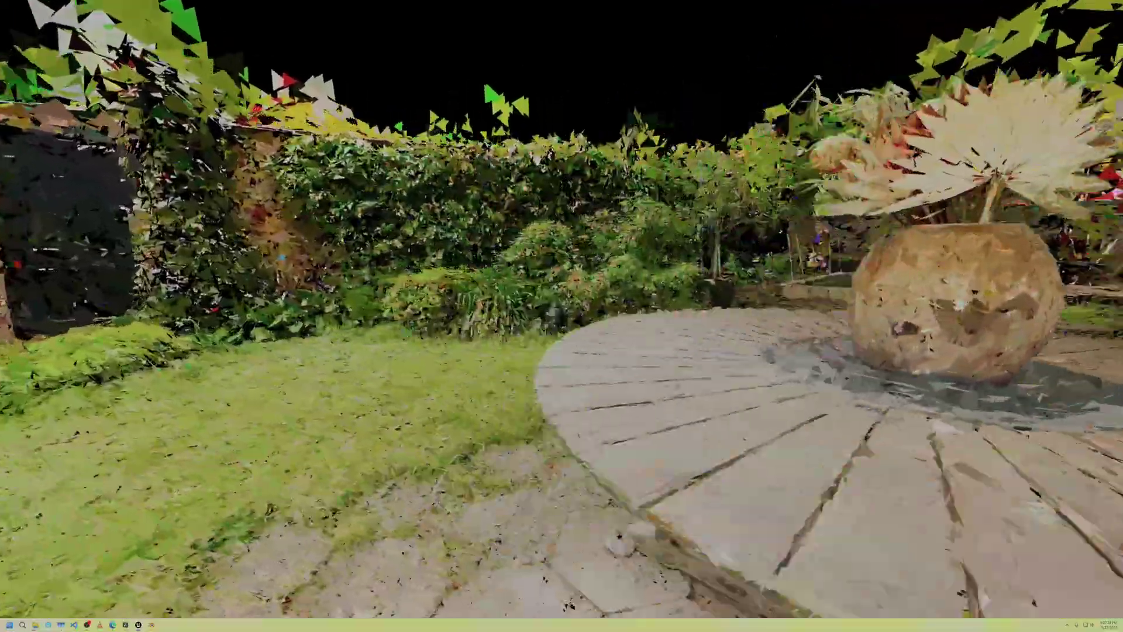
{"action": "key", "text": "s"}
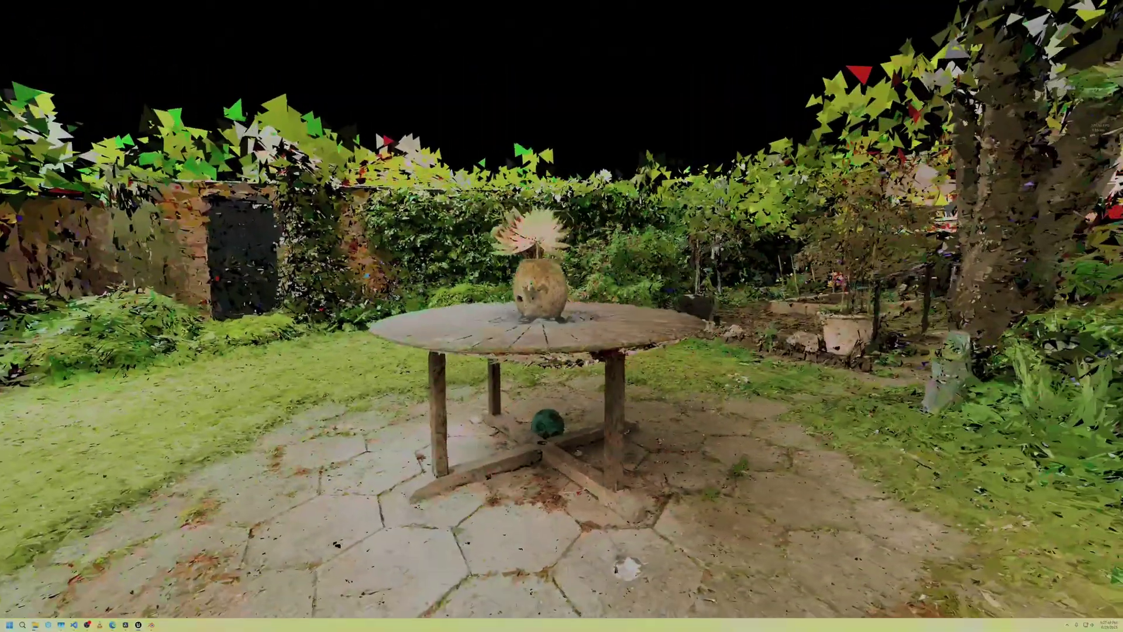
Enter the r.ScreenPercentage command in the game console and rerun it from the command history
{"action": "key", "text": "grave"}
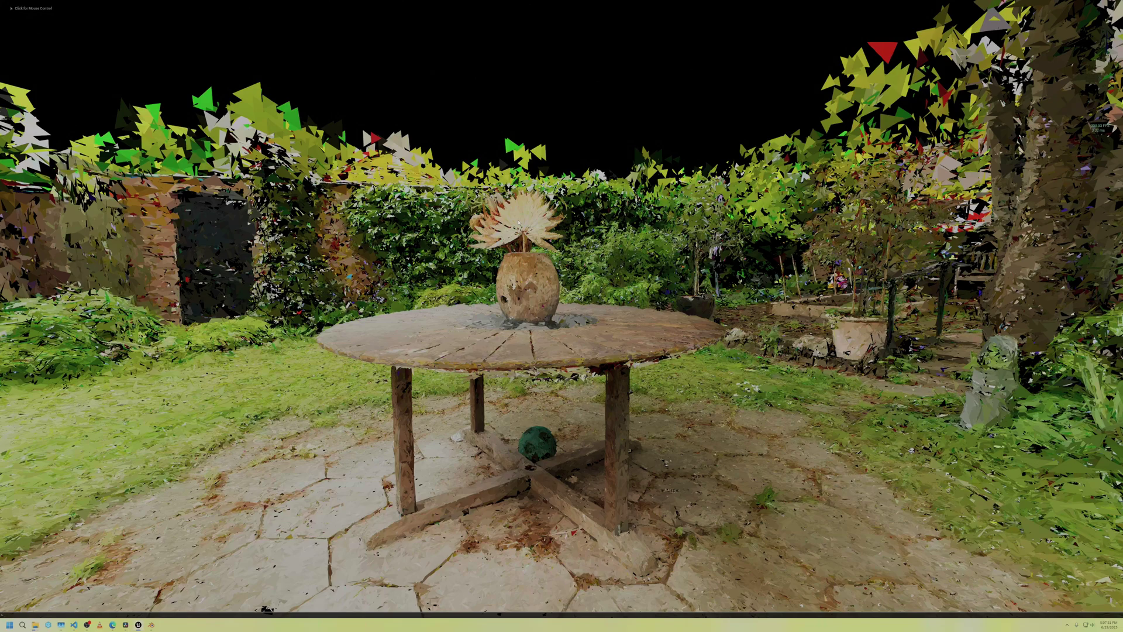
{"action": "type", "text": "sce"}
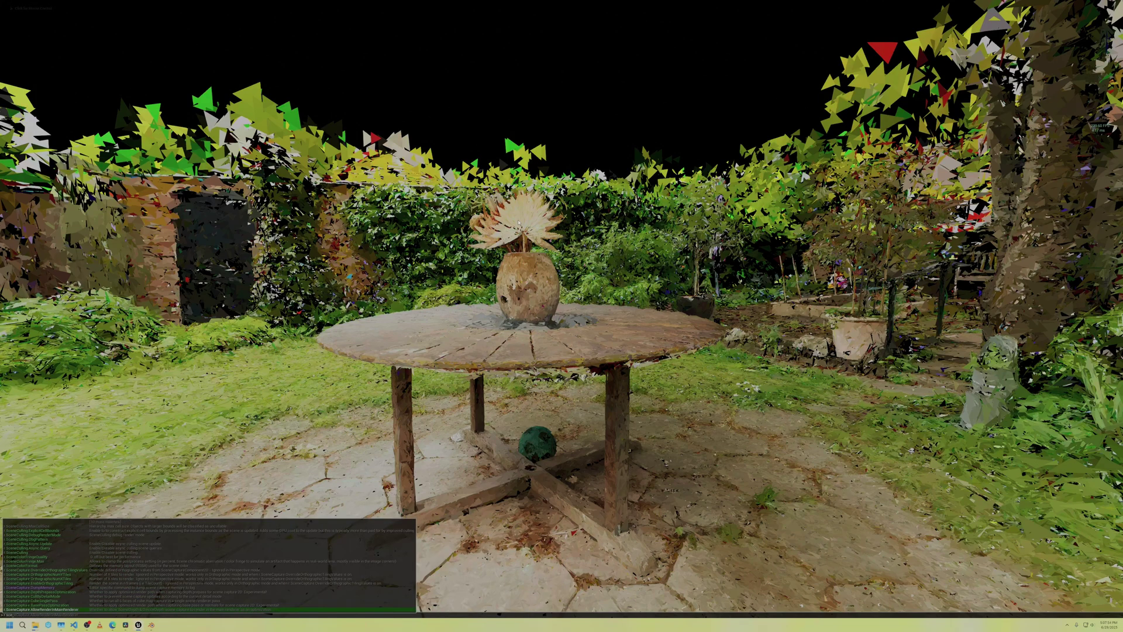
{"action": "key", "text": "BackSpace"}
{"action": "type", "text": "reenpercentage"}
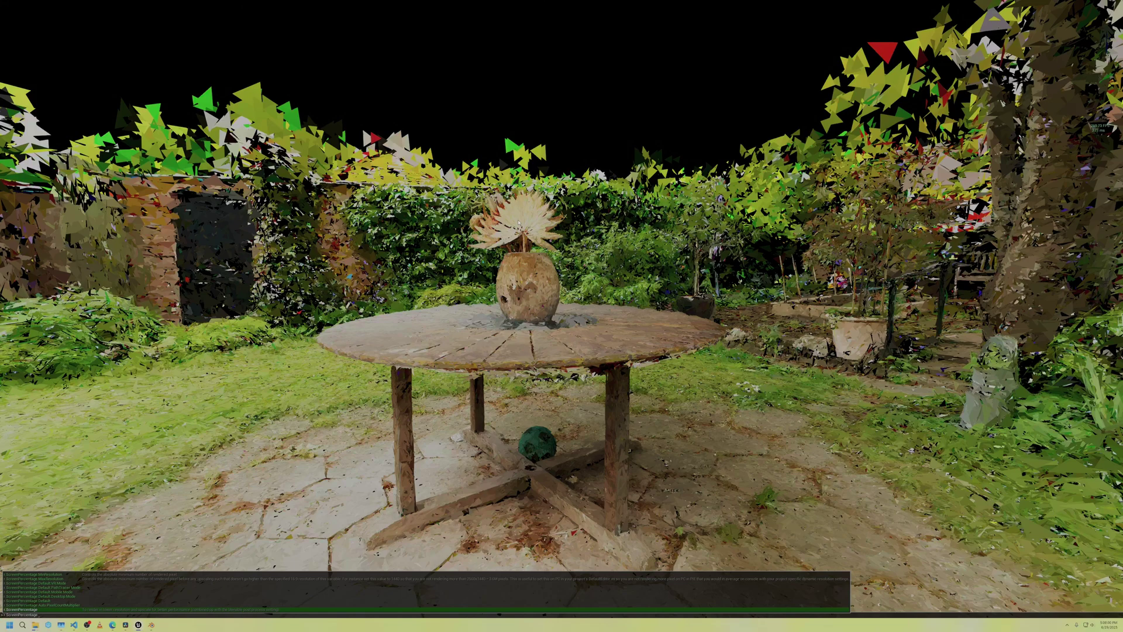
{"action": "left_click", "coordinate": [518, 222]}
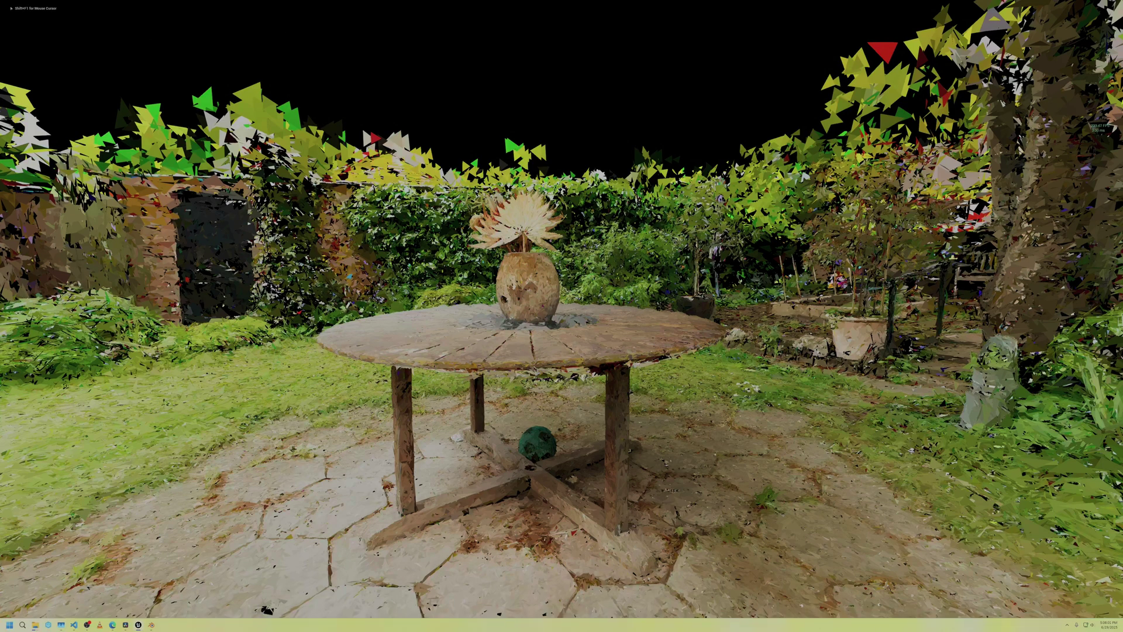
{"action": "key", "text": "grave"}
{"action": "key", "text": "Up"}
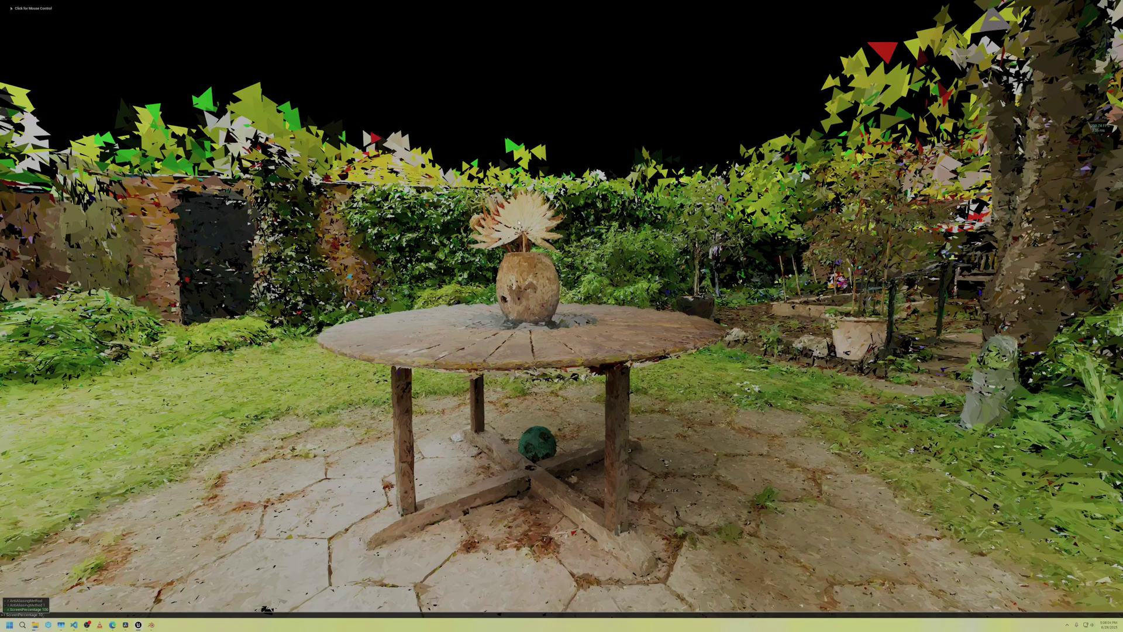
{"action": "key", "text": "Return"}
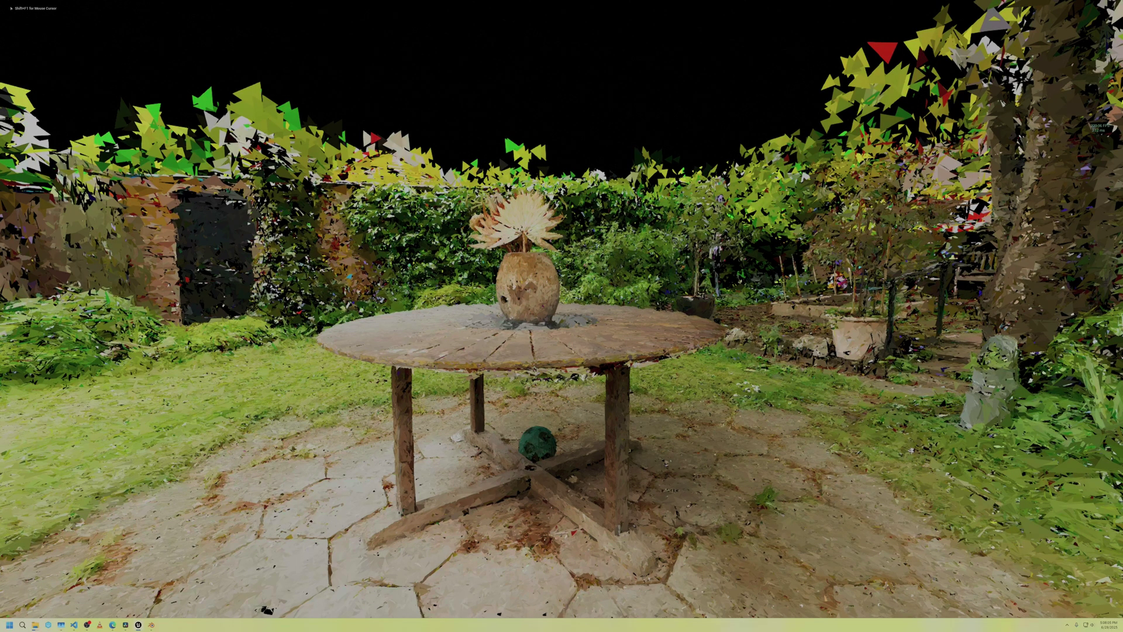
Run another screen percentage command in the console and fly around the garden table to compare the image quality
{"action": "key", "text": "w"}
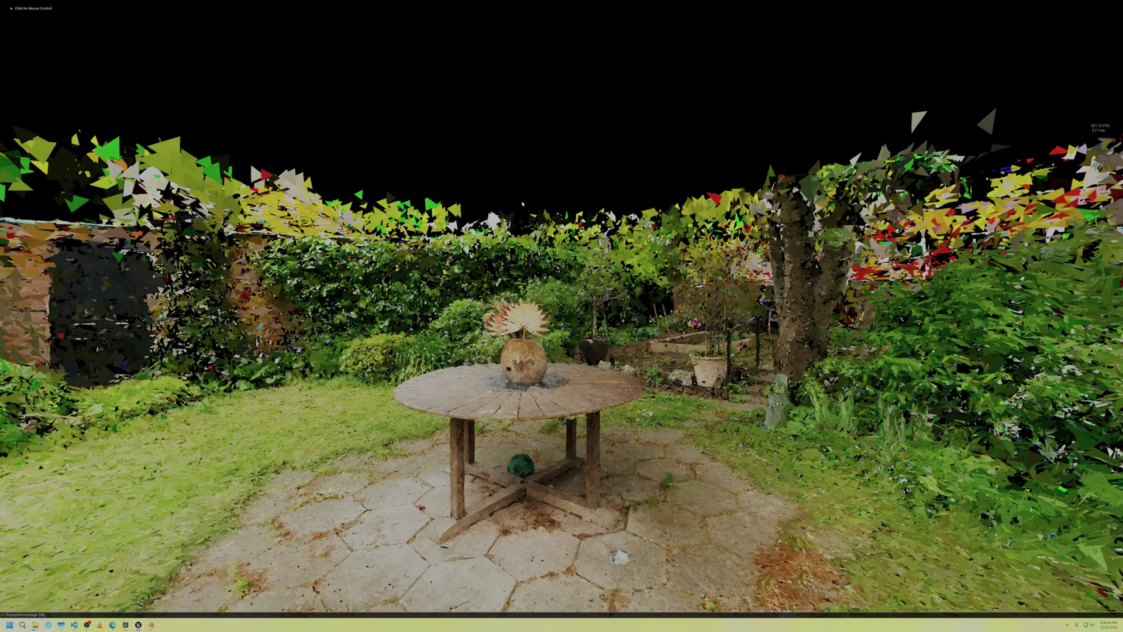
{"action": "key", "text": "Return"}
{"action": "left_click", "coordinate": [522, 204]}
{"action": "key", "text": "w"}
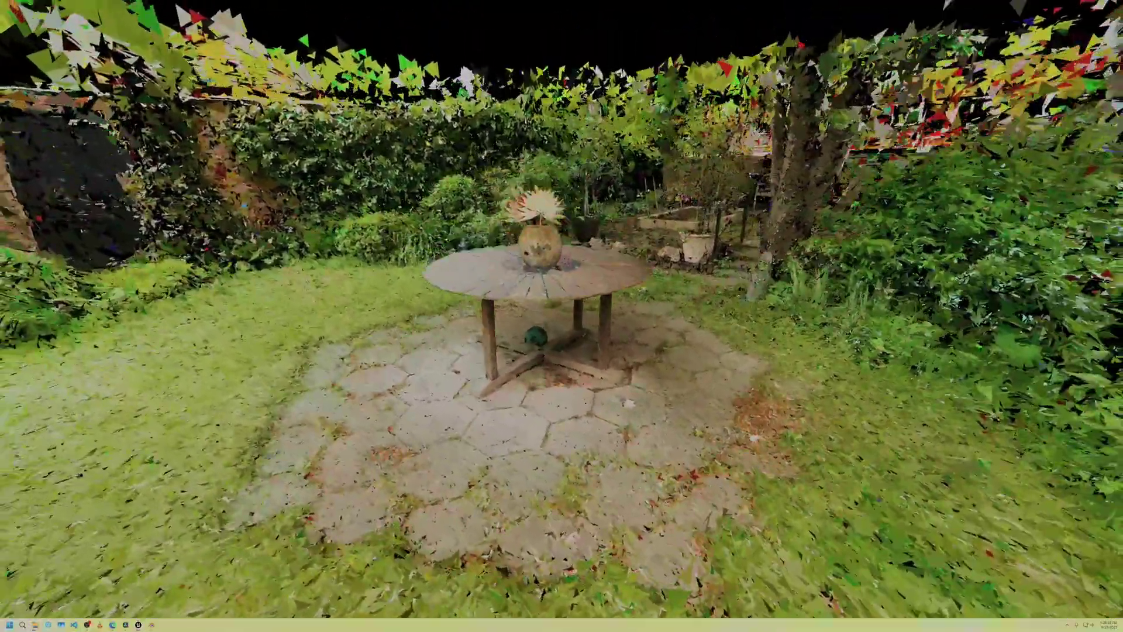
Leave full-screen play, stop the play session and bring the garden table closer in the editor viewport
{"action": "key", "text": "F11"}
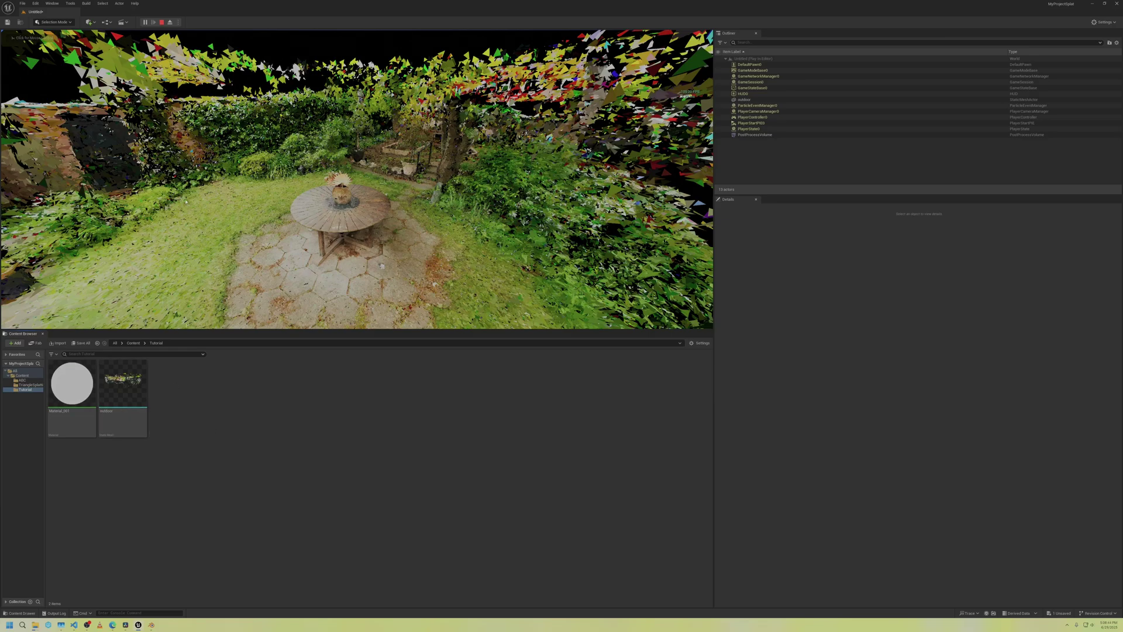
{"action": "left_click", "coordinate": [162, 22]}
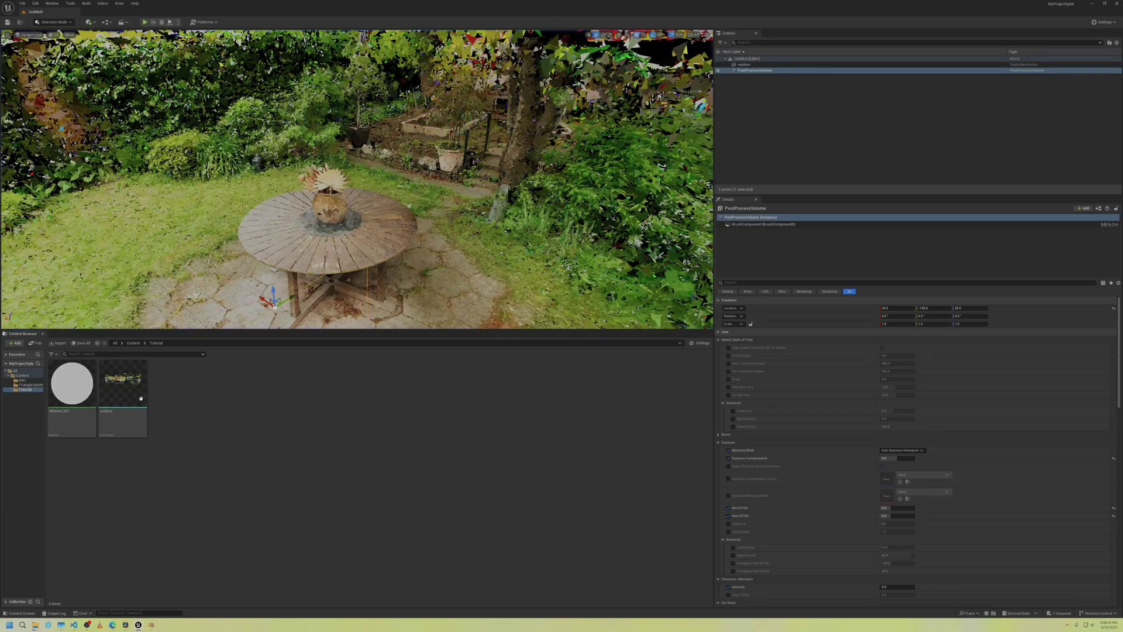
{"action": "mouse_move", "coordinate": [138, 398]}
{"action": "right_click_drag", "start_coordinate": [383, 270], "coordinate": [360, 287]}
{"action": "key", "text": "w"}
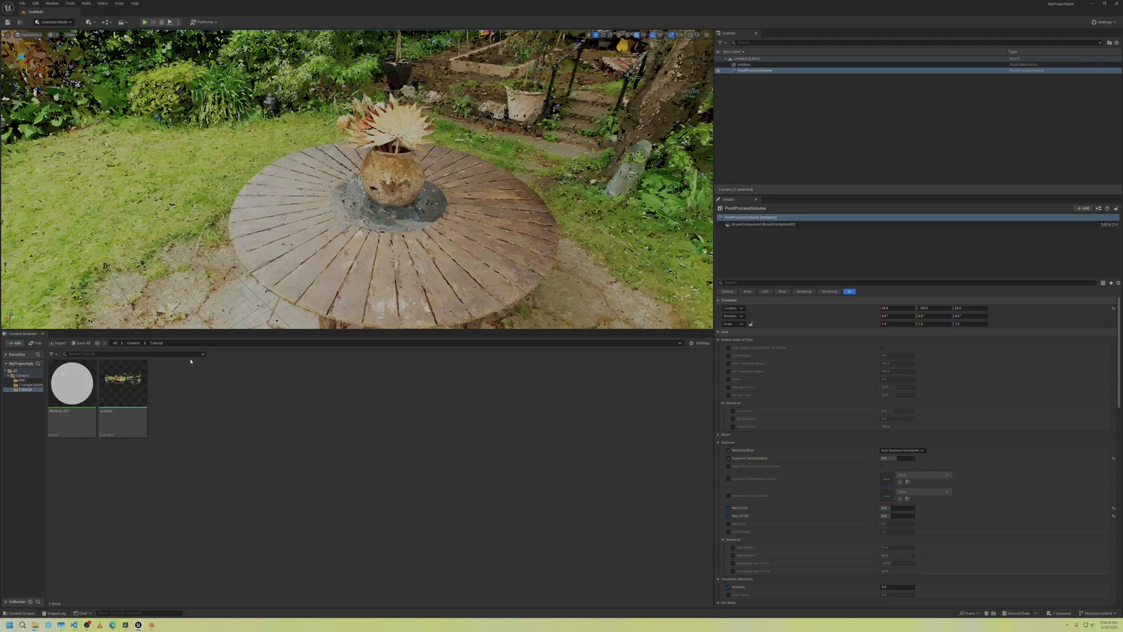
Open the outdoor static mesh for editing and enable Nanite support on it
{"action": "double_click", "coordinate": [122, 386]}
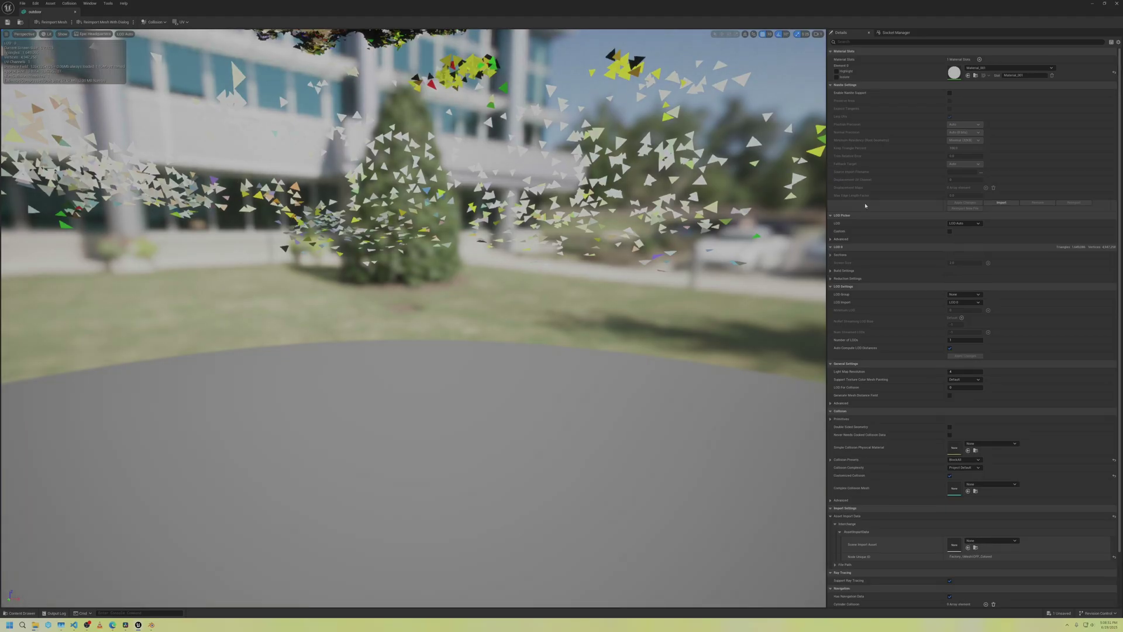
{"action": "left_click", "coordinate": [950, 93]}
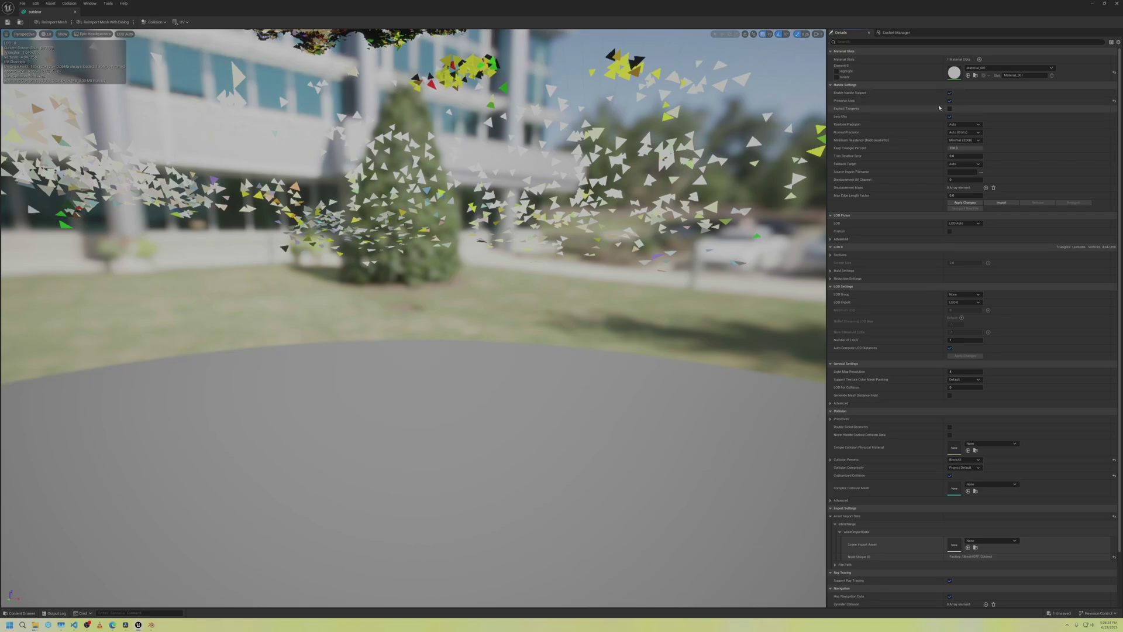
{"action": "right_click_drag", "start_coordinate": [749, 141], "coordinate": [748, 187]}
{"action": "key", "text": "s"}
{"action": "scroll", "coordinate": [743, 193], "scroll_direction": "up", "scroll_amount": 5}
{"action": "key", "text": "w"}
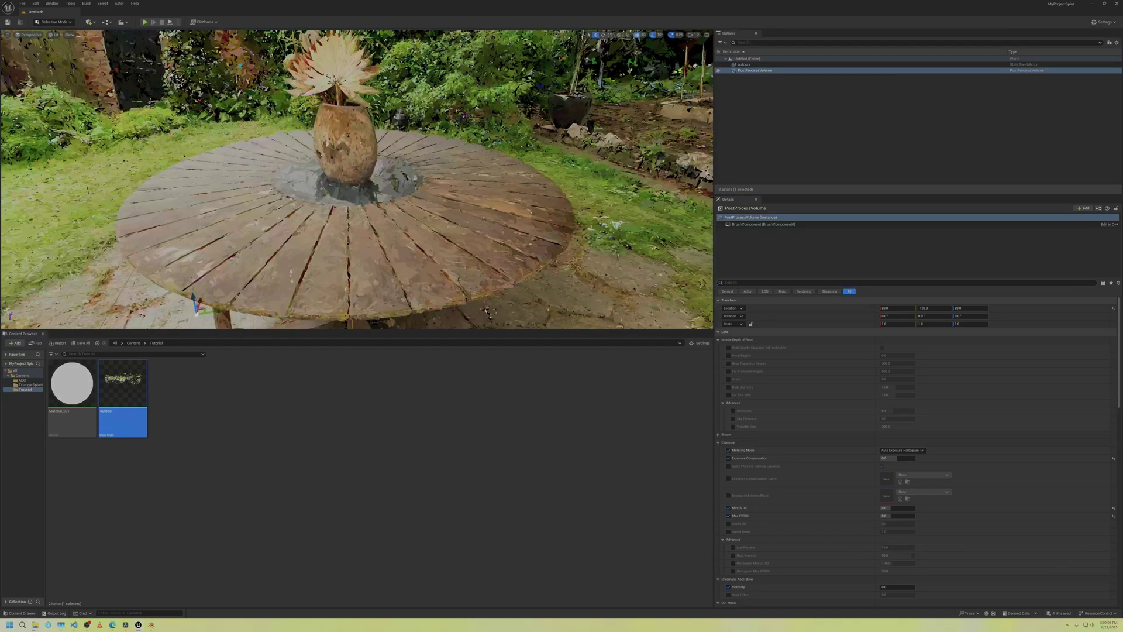
Select the garden mesh in the level, open the Size Map of the outdoor asset and compare its disk size with its memory size
{"action": "mouse_move", "coordinate": [357, 179]}
{"action": "right_mouse_down"}
{"action": "mouse_move", "coordinate": [380, 193]}
{"action": "mouse_move", "coordinate": [362, 216]}
{"action": "mouse_move", "coordinate": [350, 204]}
{"action": "mouse_move", "coordinate": [362, 187]}
{"action": "right_mouse_up"}
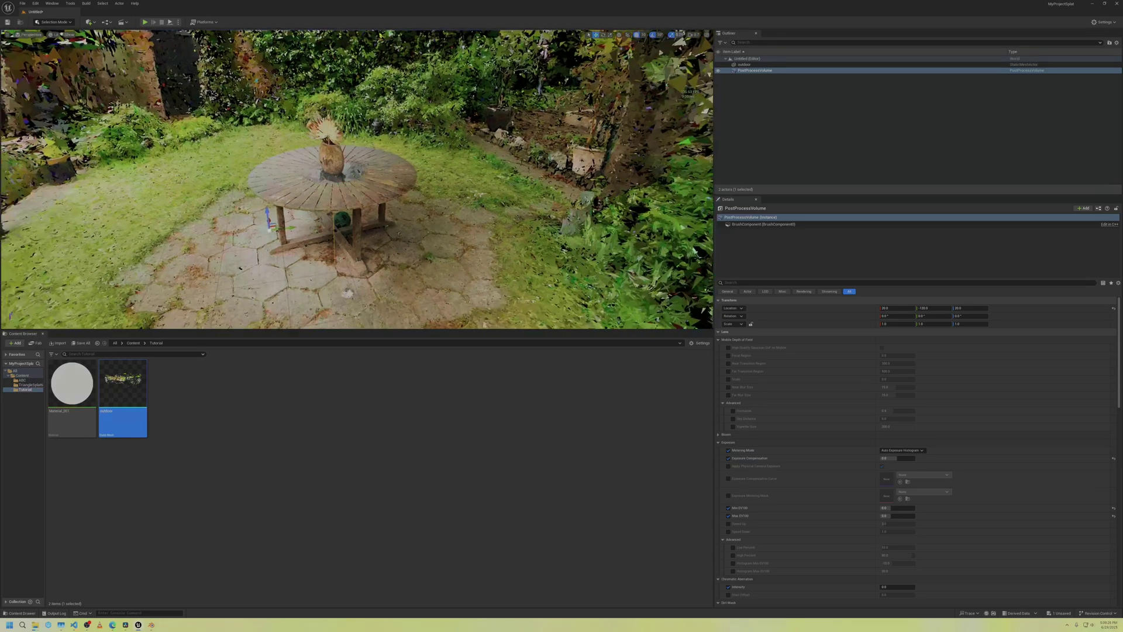
{"action": "left_click", "coordinate": [498, 219]}
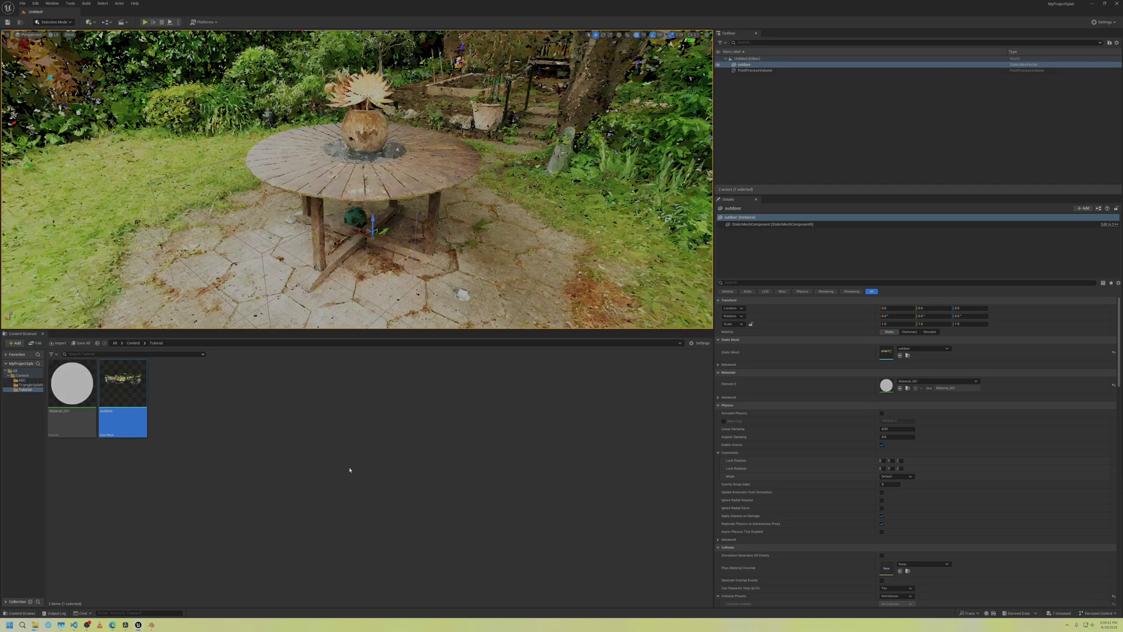
{"action": "right_click_drag", "start_coordinate": [357, 199], "coordinate": [357, 237]}
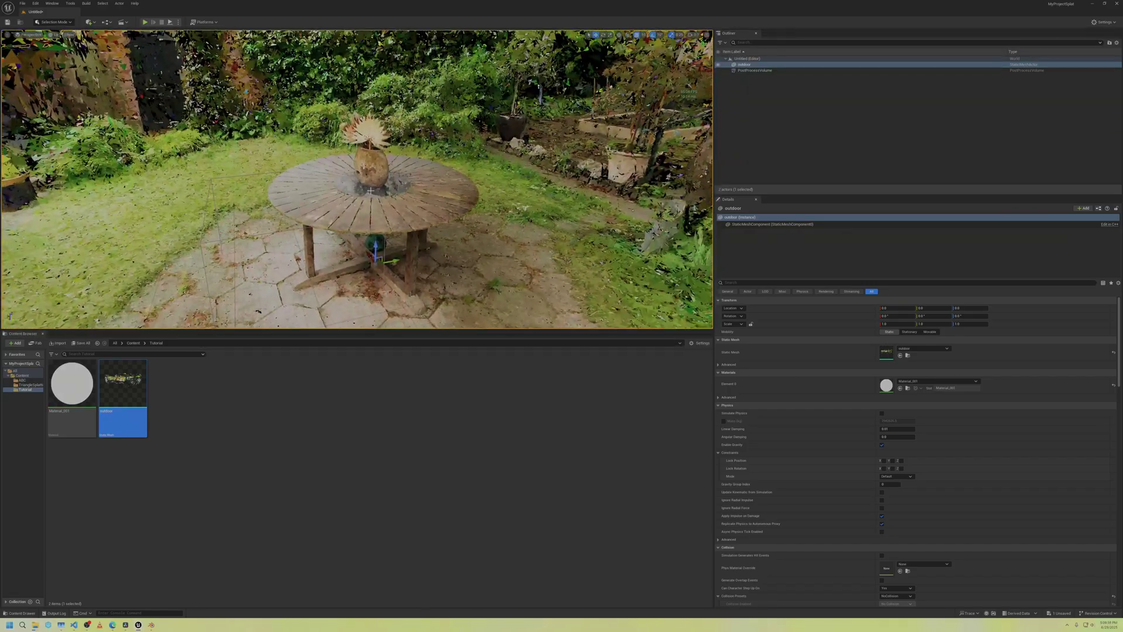
{"action": "right_click", "coordinate": [127, 421]}
{"action": "left_click", "coordinate": [170, 393]}
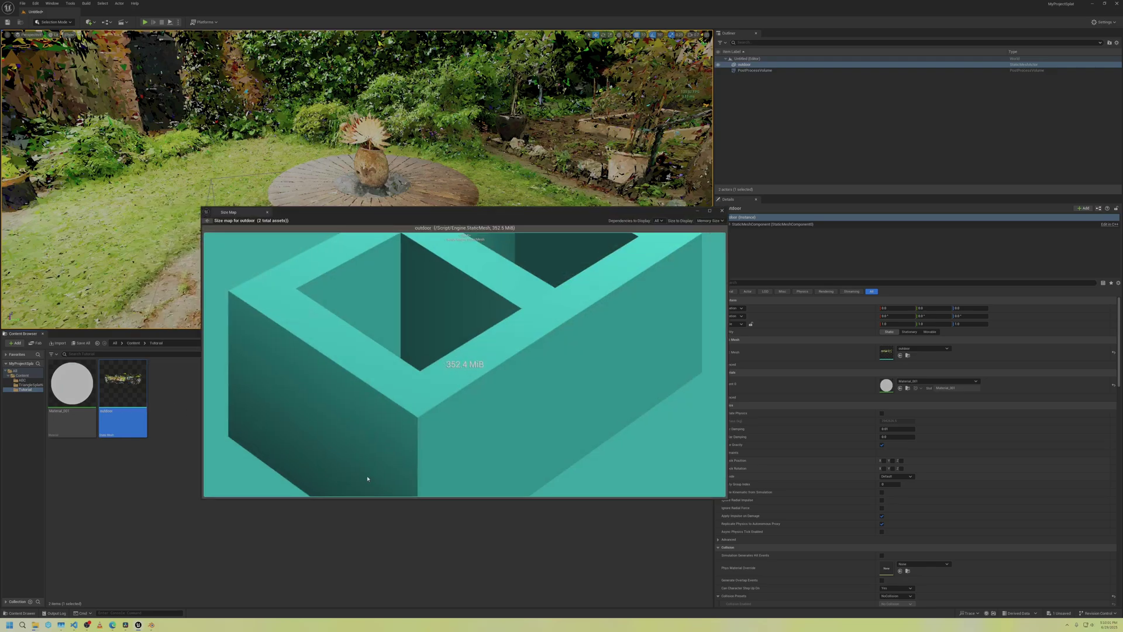
{"action": "left_click", "coordinate": [711, 220]}
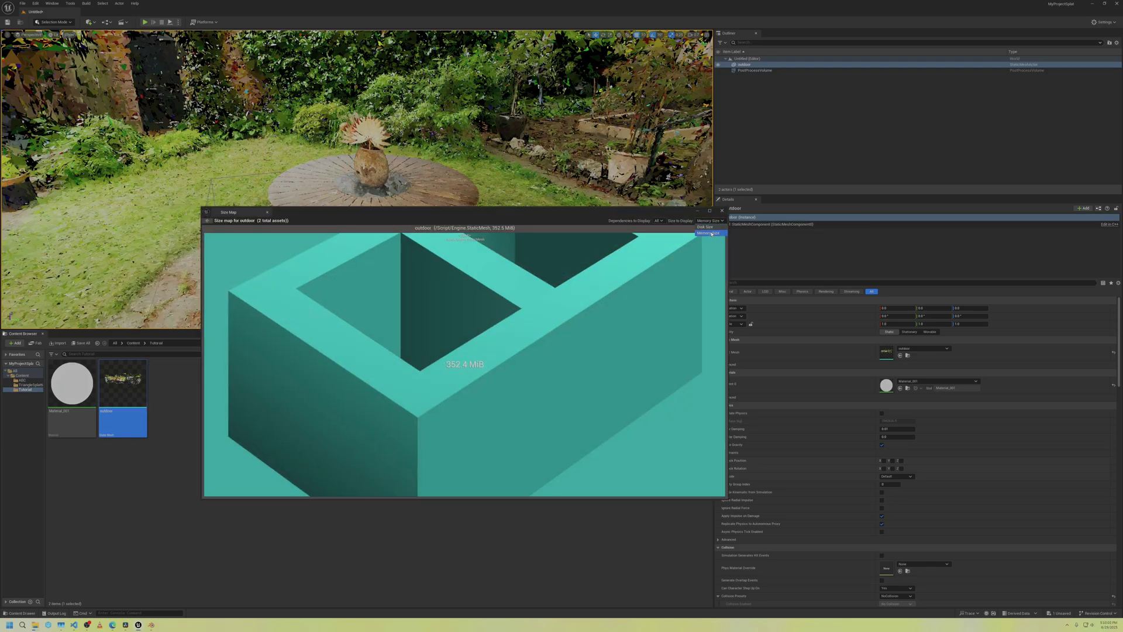
{"action": "left_click", "coordinate": [712, 231]}
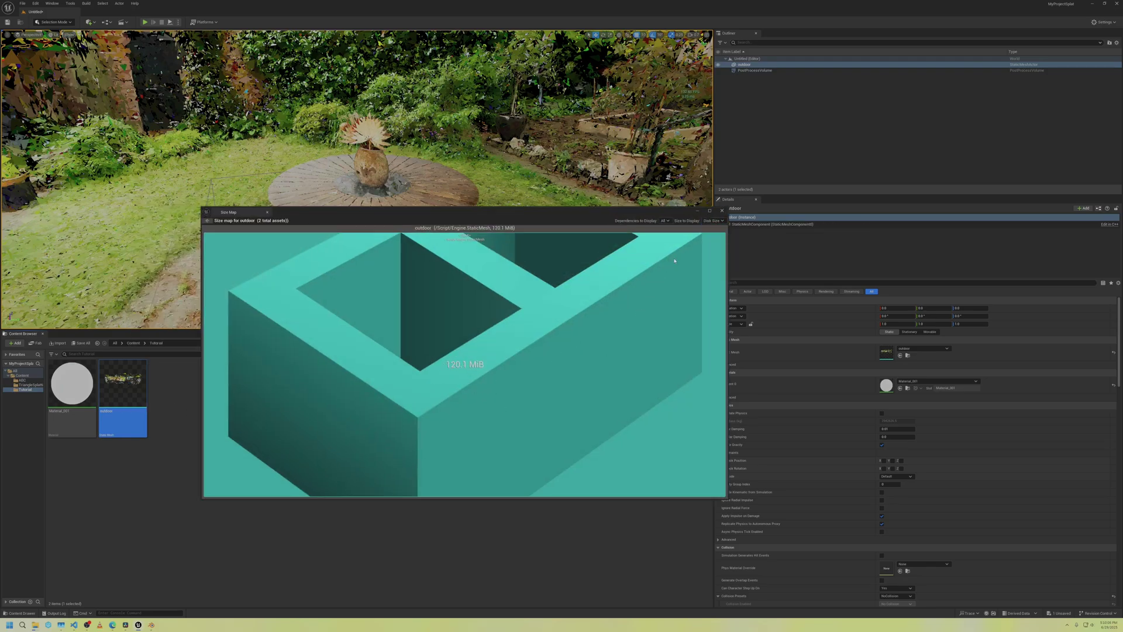
{"action": "left_click", "coordinate": [713, 220]}
{"action": "left_click", "coordinate": [709, 234]}
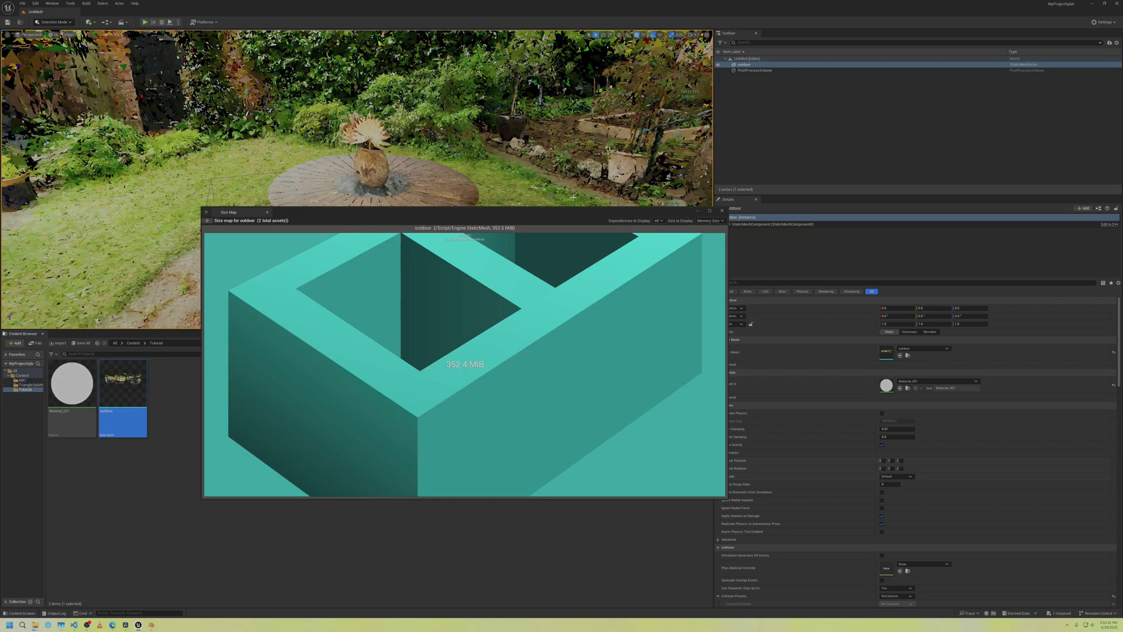
Move the Size Map window clear of the viewport and close it
{"action": "left_click_drag", "start_coordinate": [579, 214], "coordinate": [775, 255]}
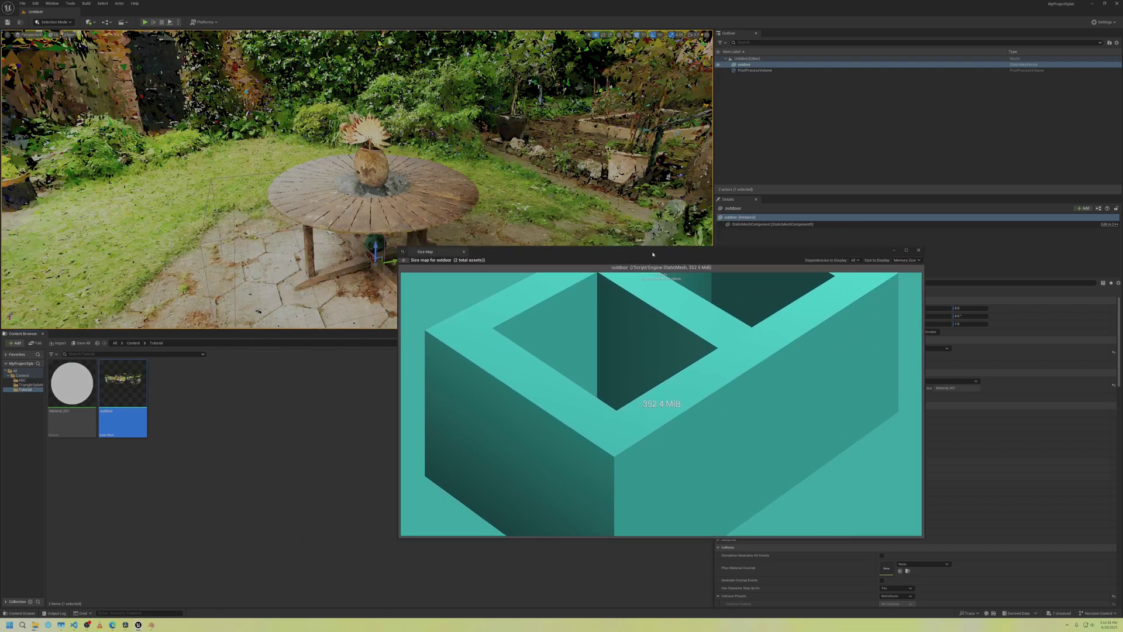
{"action": "left_click_drag", "start_coordinate": [644, 254], "coordinate": [671, 266]}
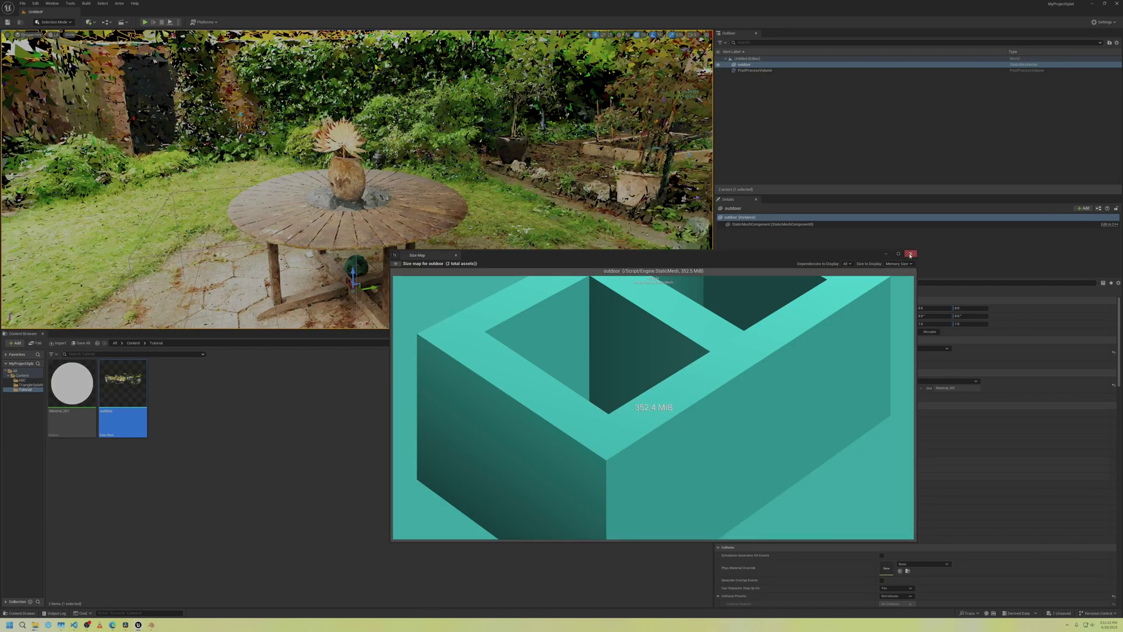
{"action": "left_click_drag", "start_coordinate": [650, 261], "coordinate": [729, 239]}
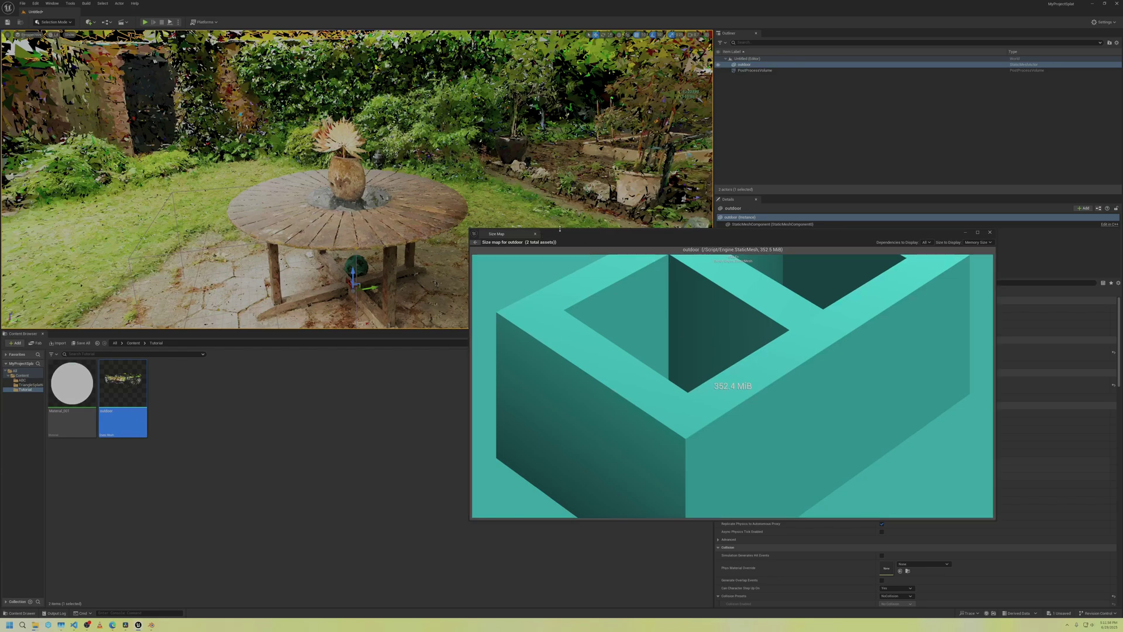
{"action": "left_click_drag", "start_coordinate": [509, 234], "coordinate": [482, 297]}
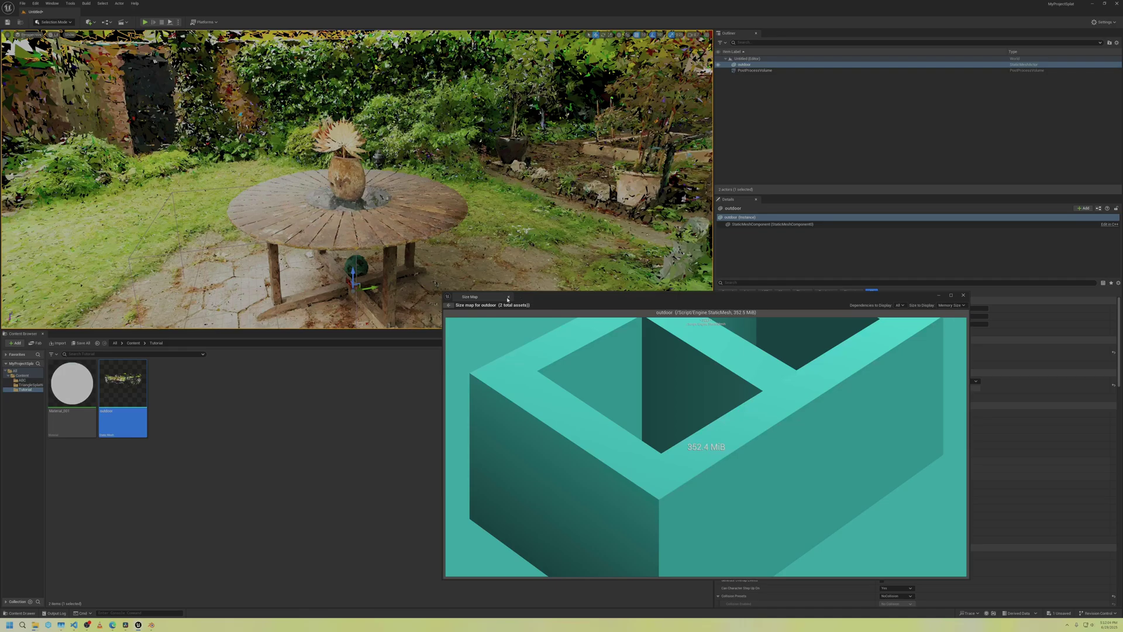
{"action": "left_click", "coordinate": [508, 298]}
Examine the garden mesh around the table from several angles, including in an enlarged viewport
{"action": "right_click_drag", "start_coordinate": [494, 251], "coordinate": [602, 257]}
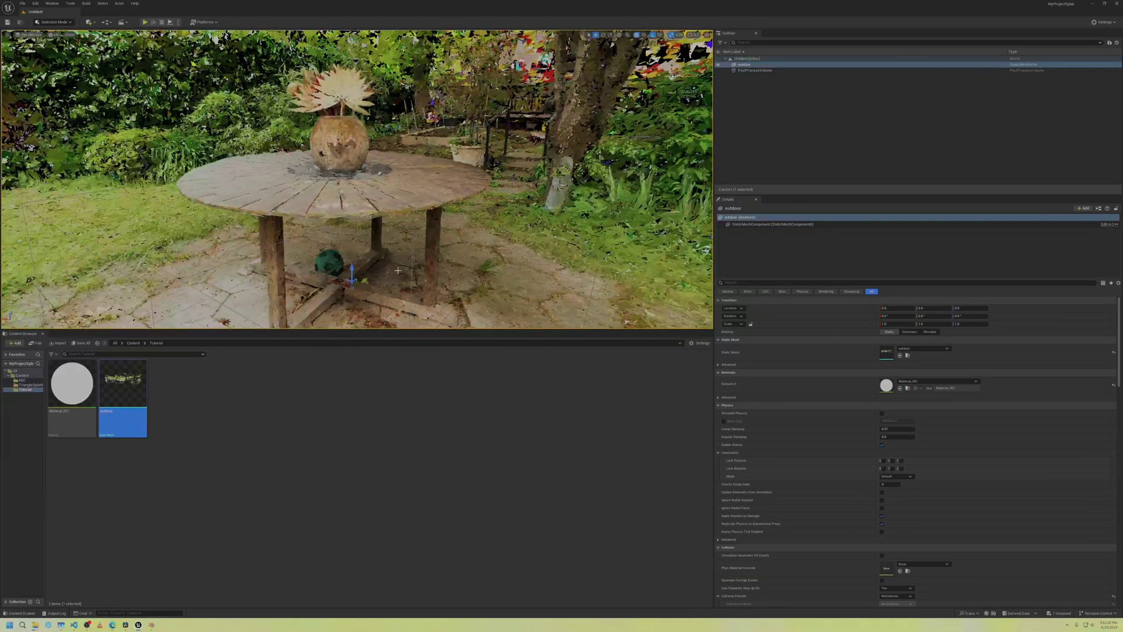
{"action": "right_click_drag", "start_coordinate": [631, 162], "coordinate": [591, 167]}
{"action": "mouse_move", "coordinate": [421, 234]}
{"action": "right_mouse_down"}
{"action": "mouse_move", "coordinate": [409, 234]}
{"action": "mouse_move", "coordinate": [433, 234]}
{"action": "right_mouse_up"}
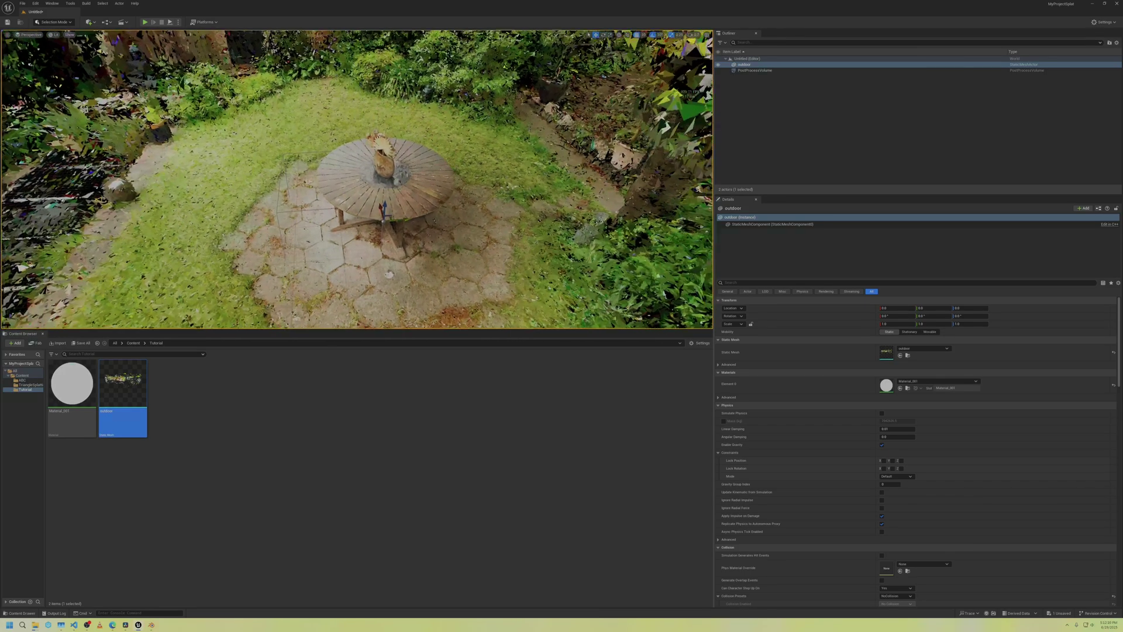
{"action": "key", "text": "F11"}
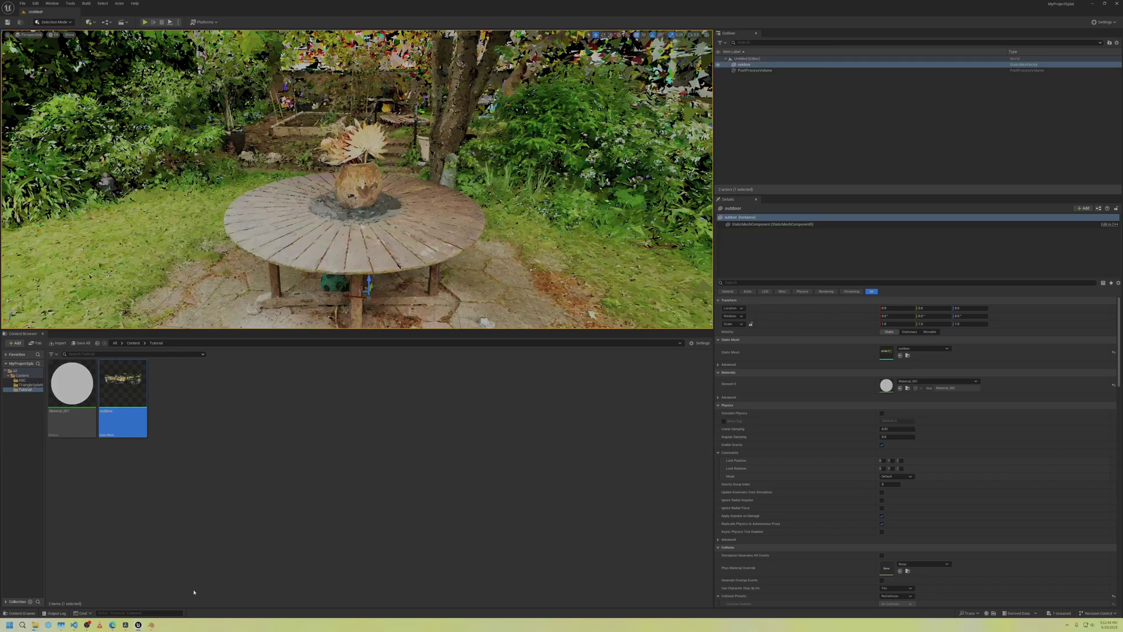
Switch to the browser and look through the Triangle Splatting project page for the game engine scene downloads
{"action": "left_click", "coordinate": [112, 625]}
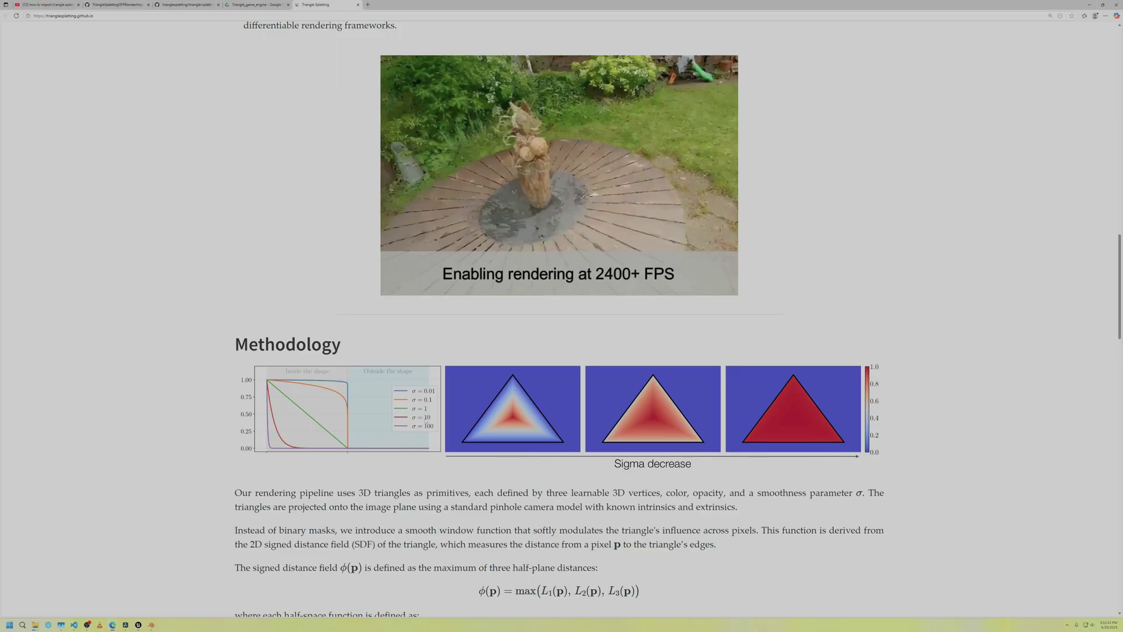
{"action": "left_click", "coordinate": [253, 4]}
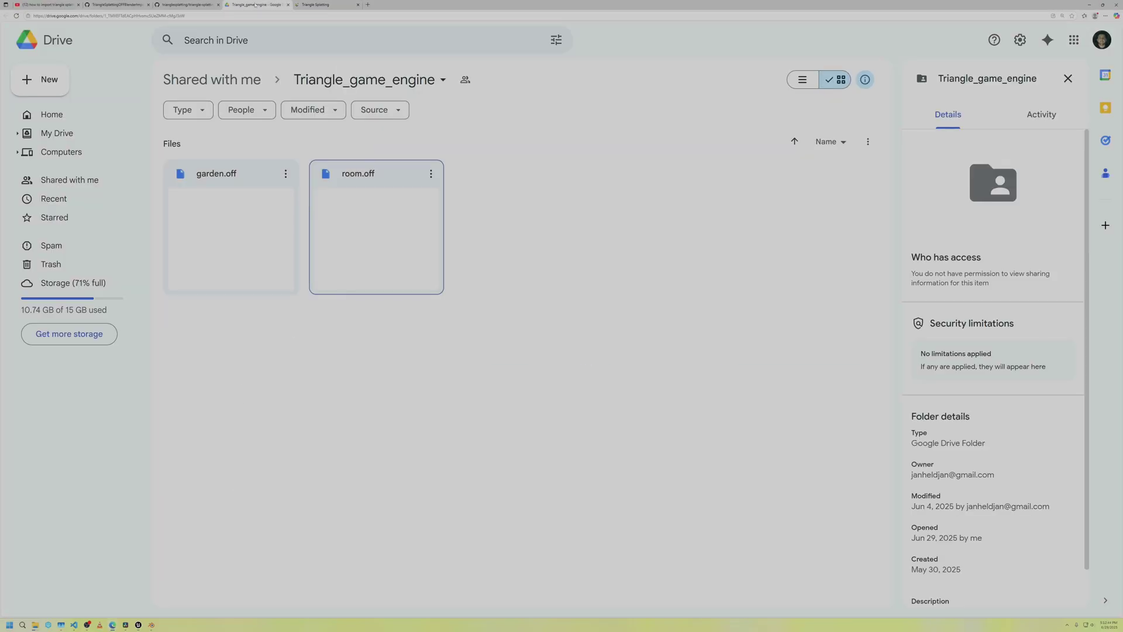
{"action": "left_click", "coordinate": [327, 5]}
{"action": "scroll", "coordinate": [417, 456], "scroll_direction": "down", "scroll_amount": 7}
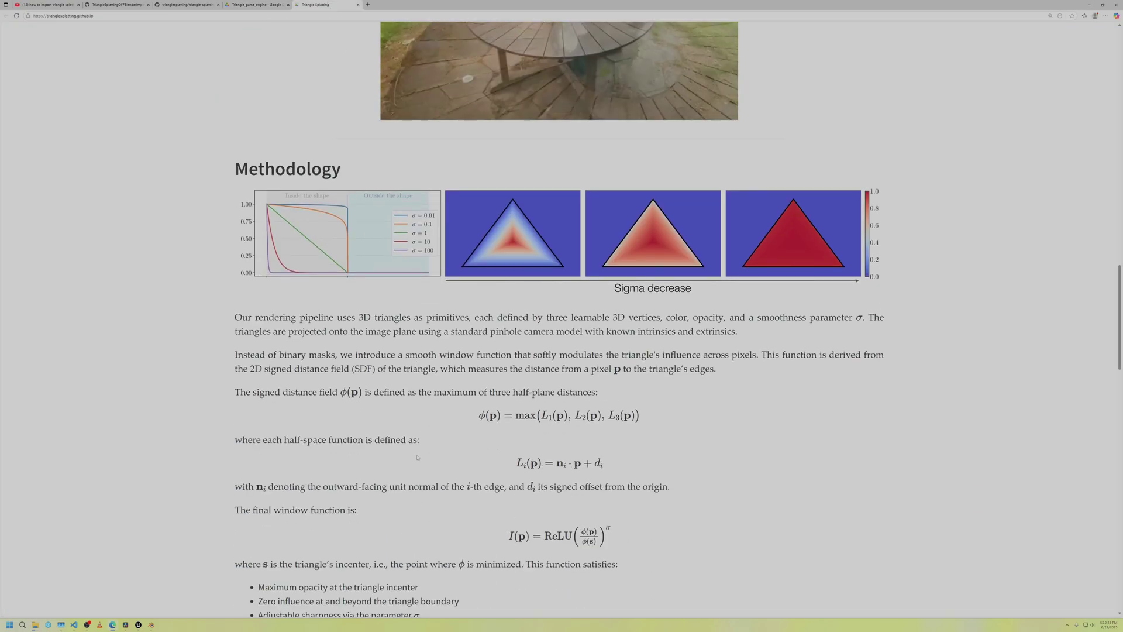
{"action": "scroll", "coordinate": [417, 457], "scroll_direction": "down", "scroll_amount": 15}
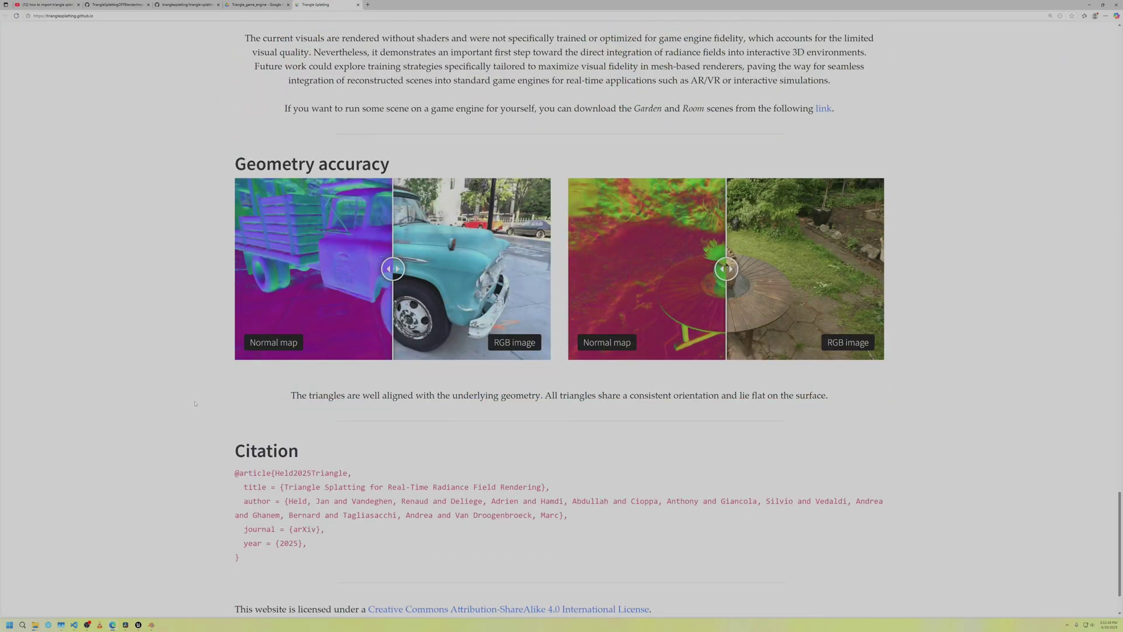
Open the Garden and Room scenes download link, then view the Triangle_game_engine Drive folder and the triangle-splatting GitHub repository
{"action": "left_click", "coordinate": [824, 108]}
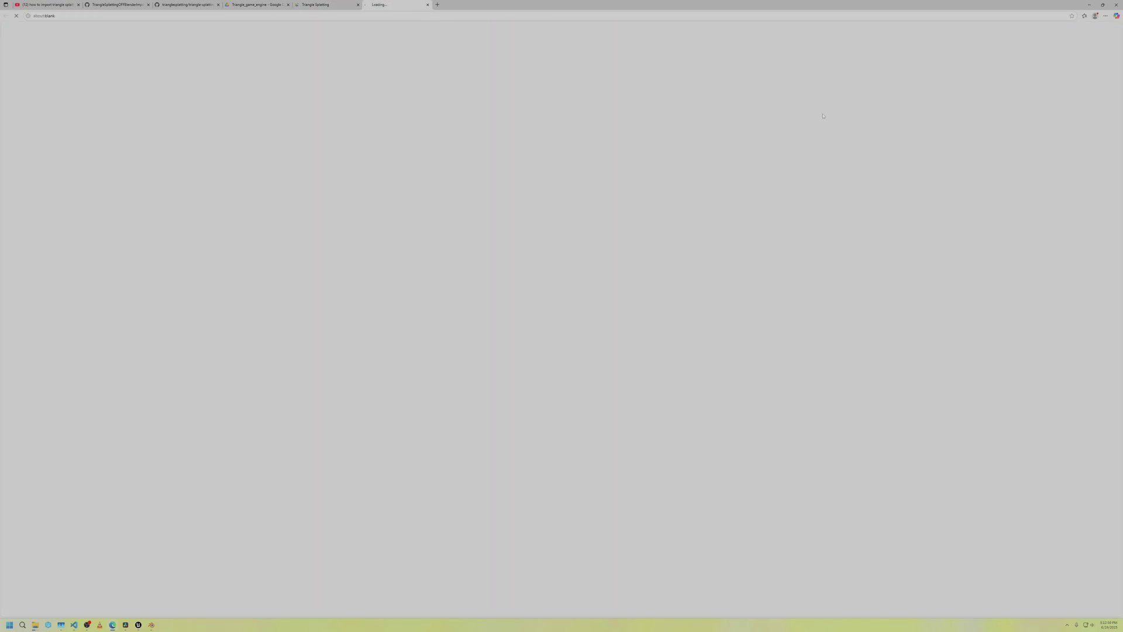
{"action": "left_click", "coordinate": [340, 3]}
{"action": "left_click", "coordinate": [251, 5]}
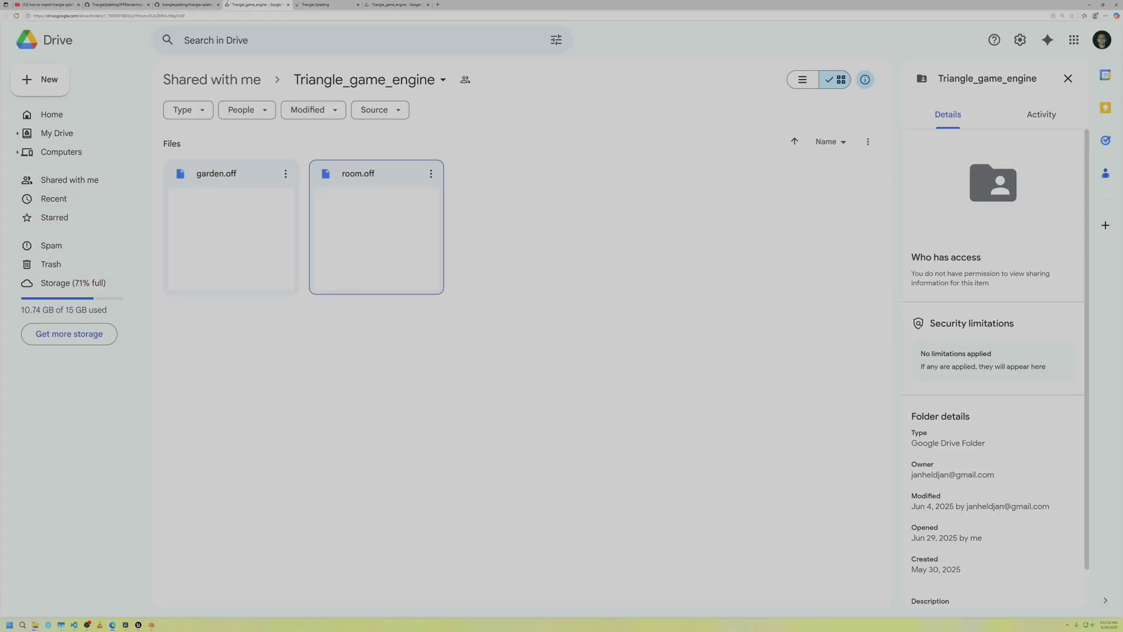
{"action": "left_click", "coordinate": [187, 4]}
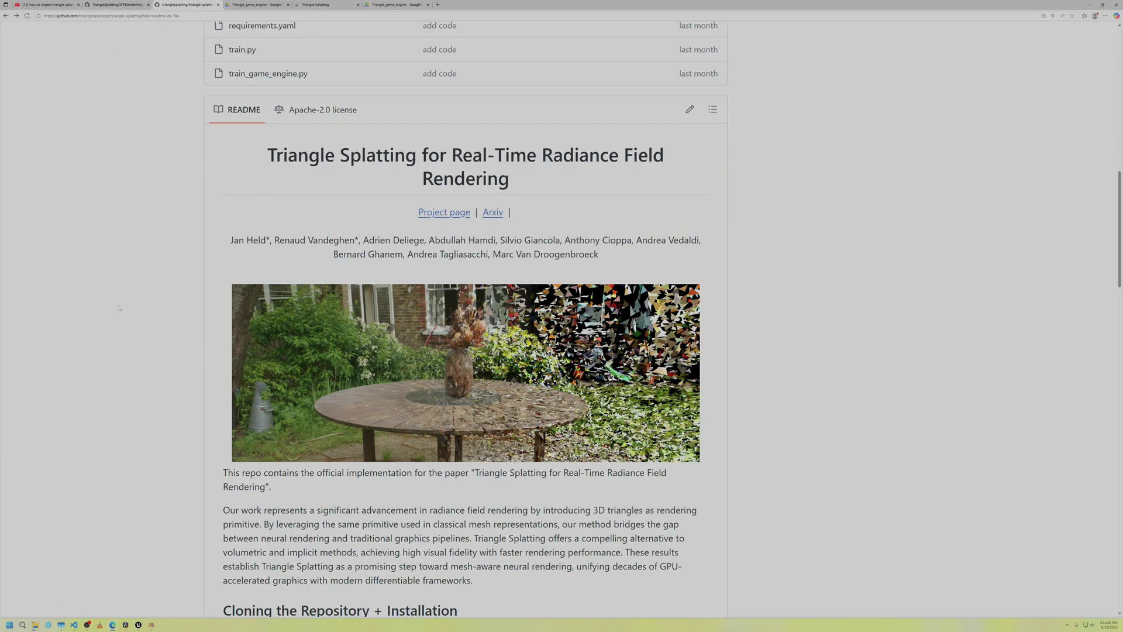
Find the Game engine section of the triangle-splatting README and read the instruction to train the scene with train_game_engine.py
{"action": "scroll", "coordinate": [135, 319], "scroll_direction": "down", "scroll_amount": 10}
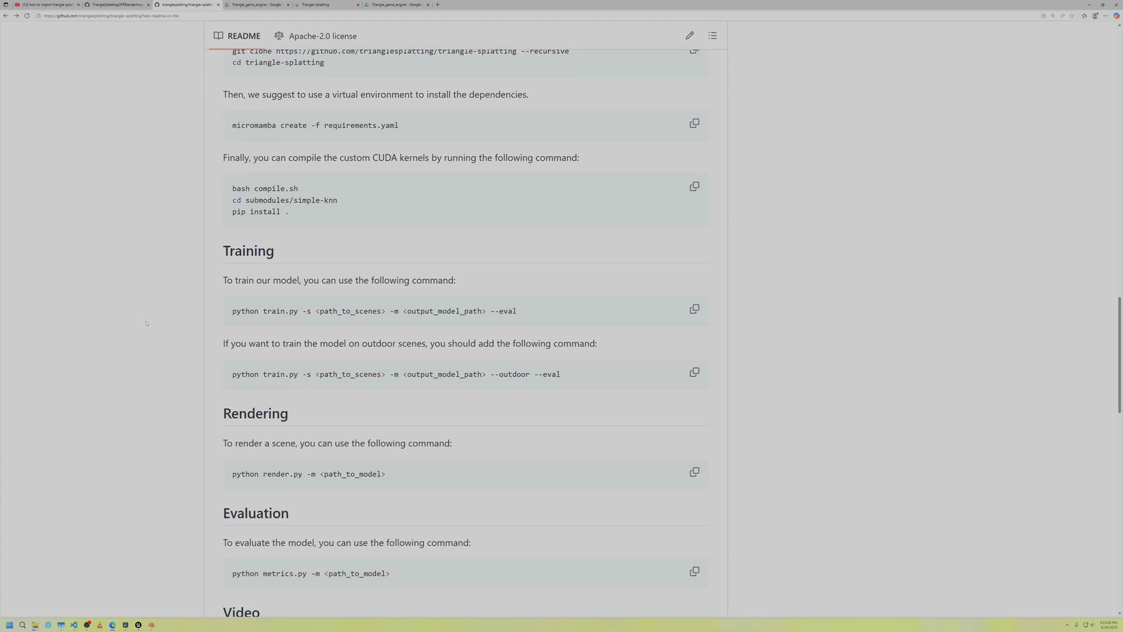
{"action": "scroll", "coordinate": [175, 330], "scroll_direction": "down", "scroll_amount": 8}
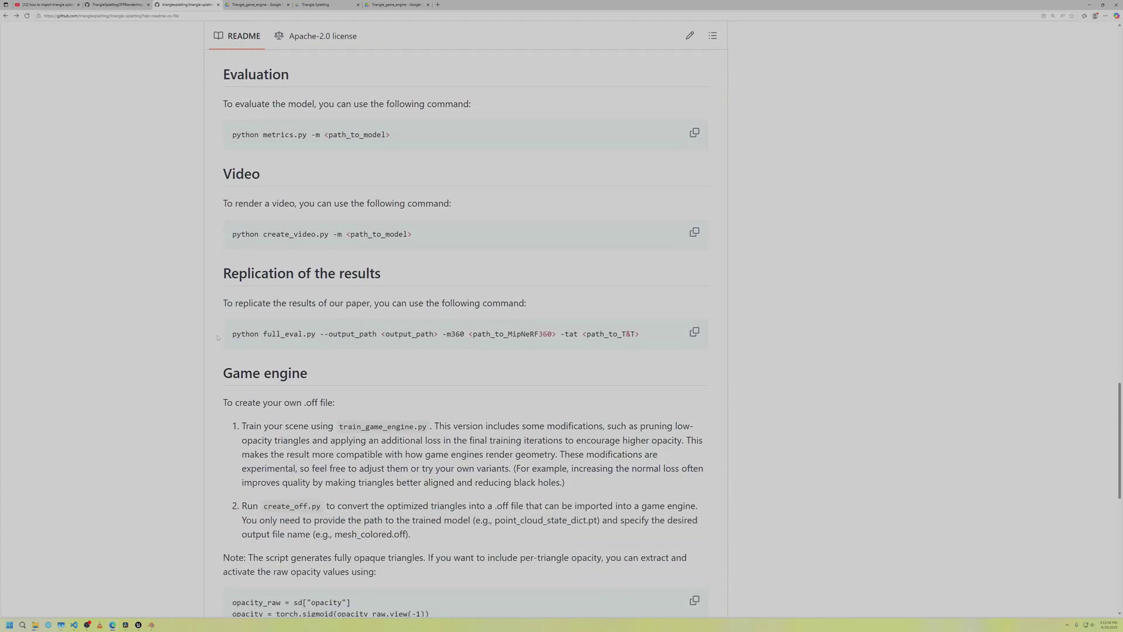
{"action": "scroll", "coordinate": [287, 248], "scroll_direction": "down", "scroll_amount": 3}
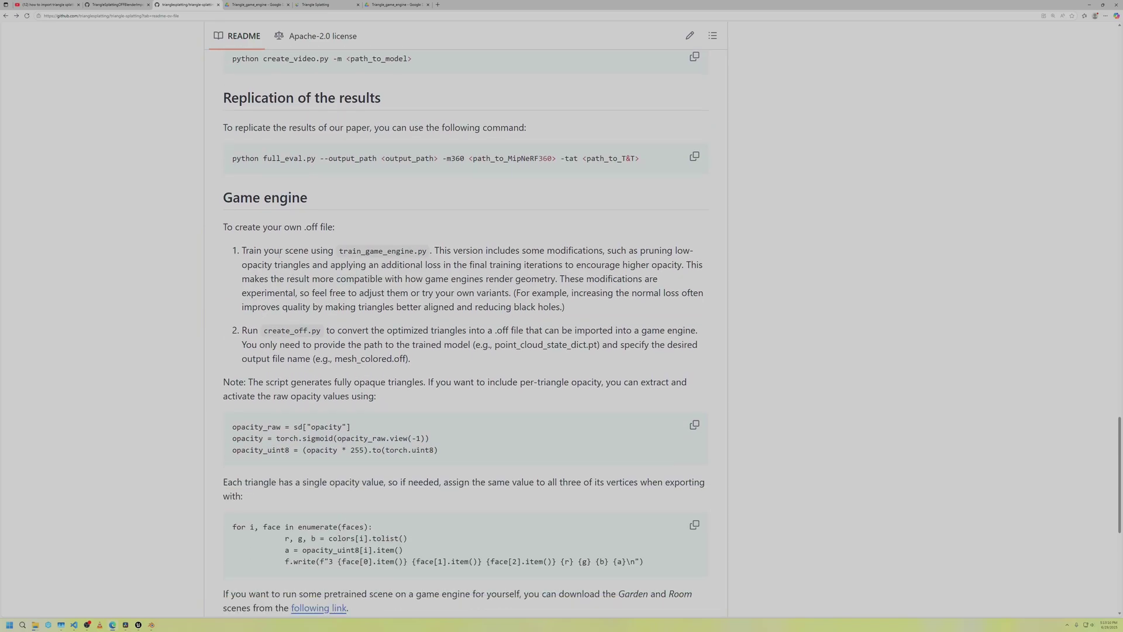
{"action": "left_click_drag", "start_coordinate": [213, 197], "coordinate": [458, 333]}
{"action": "left_click", "coordinate": [423, 358]}
{"action": "scroll", "coordinate": [423, 358], "scroll_direction": "down", "scroll_amount": 1}
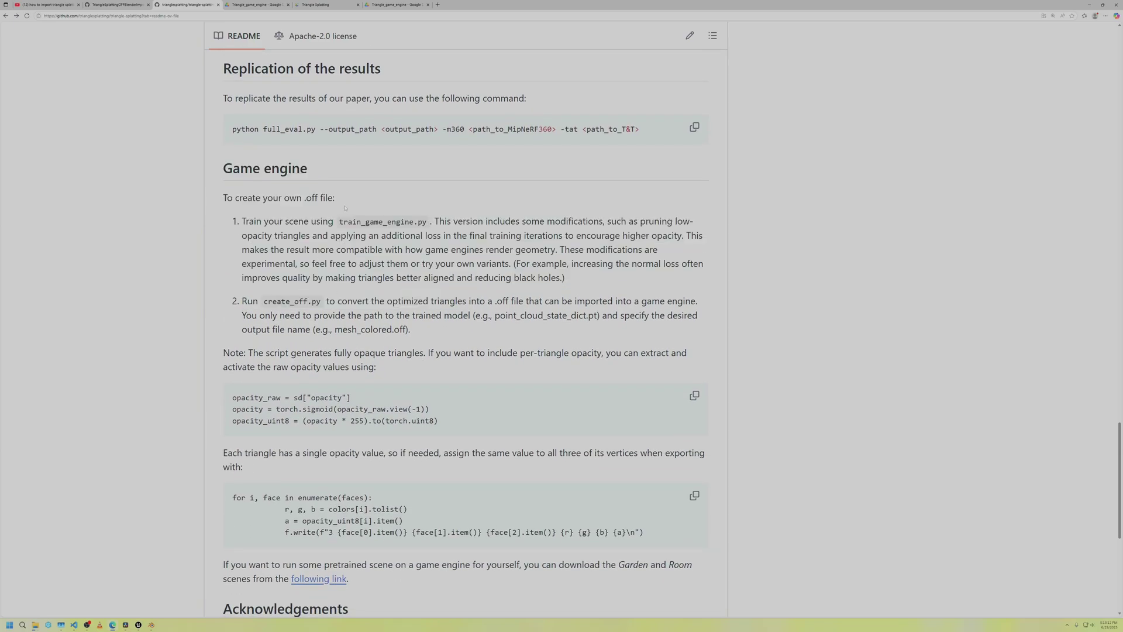
{"action": "left_click_drag", "start_coordinate": [339, 221], "coordinate": [429, 222]}
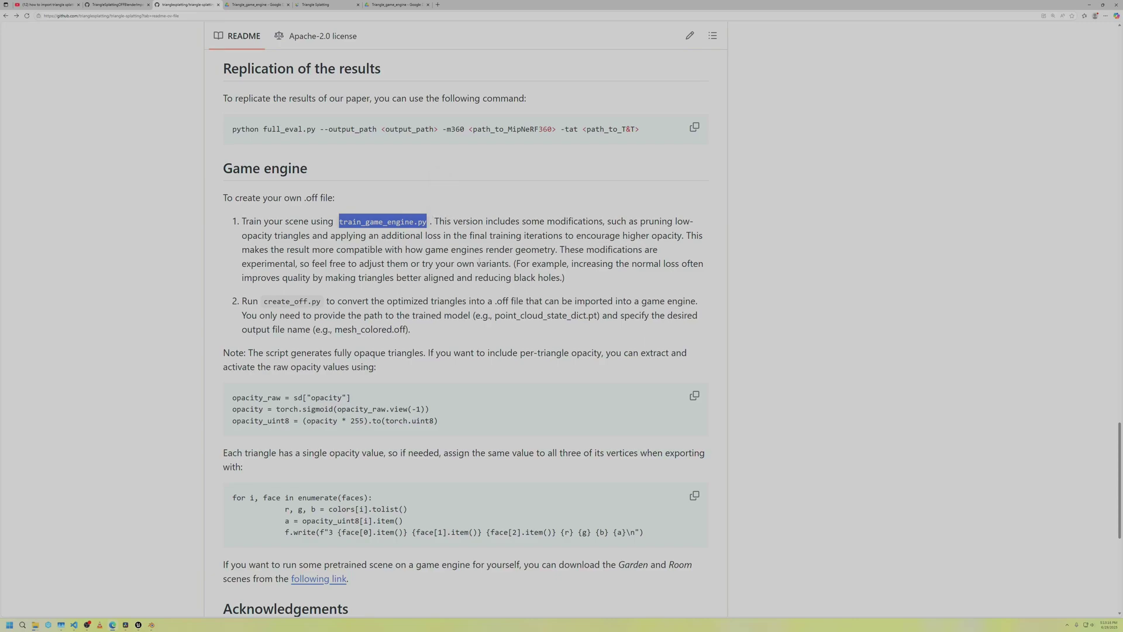
{"action": "left_click", "coordinate": [443, 224]}
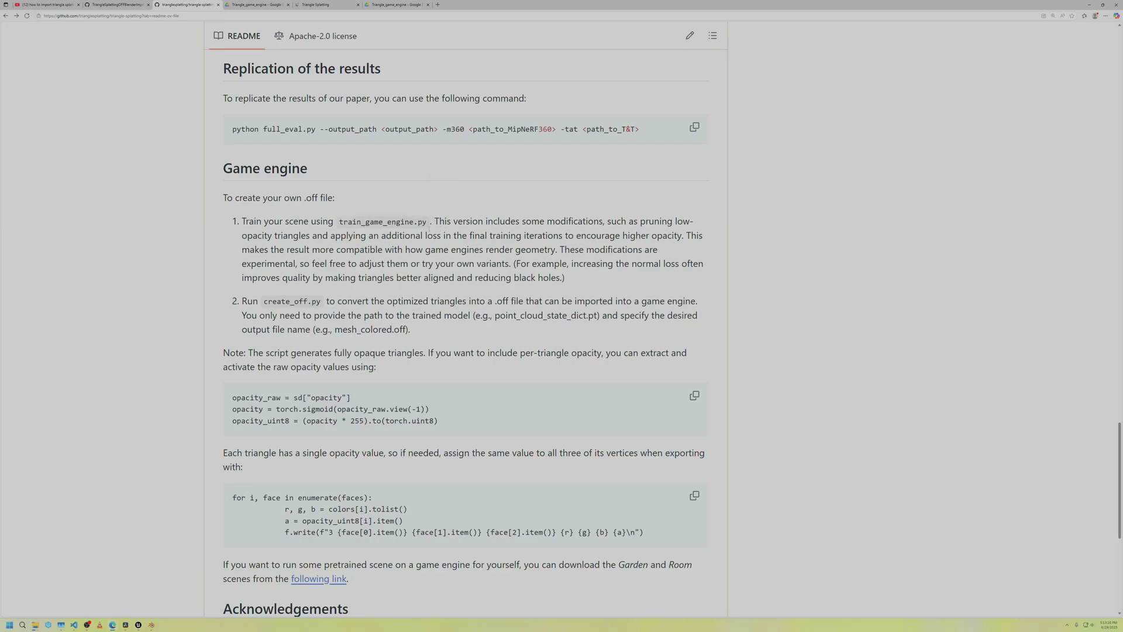
Read the README's notes on the train_game_engine.py modifications, including opacity pruning and the normal loss suggestion
{"action": "left_click_drag", "start_coordinate": [429, 230], "coordinate": [392, 229]}
{"action": "left_click", "coordinate": [406, 201]}
{"action": "scroll", "coordinate": [494, 225], "scroll_direction": "down", "scroll_amount": 1}
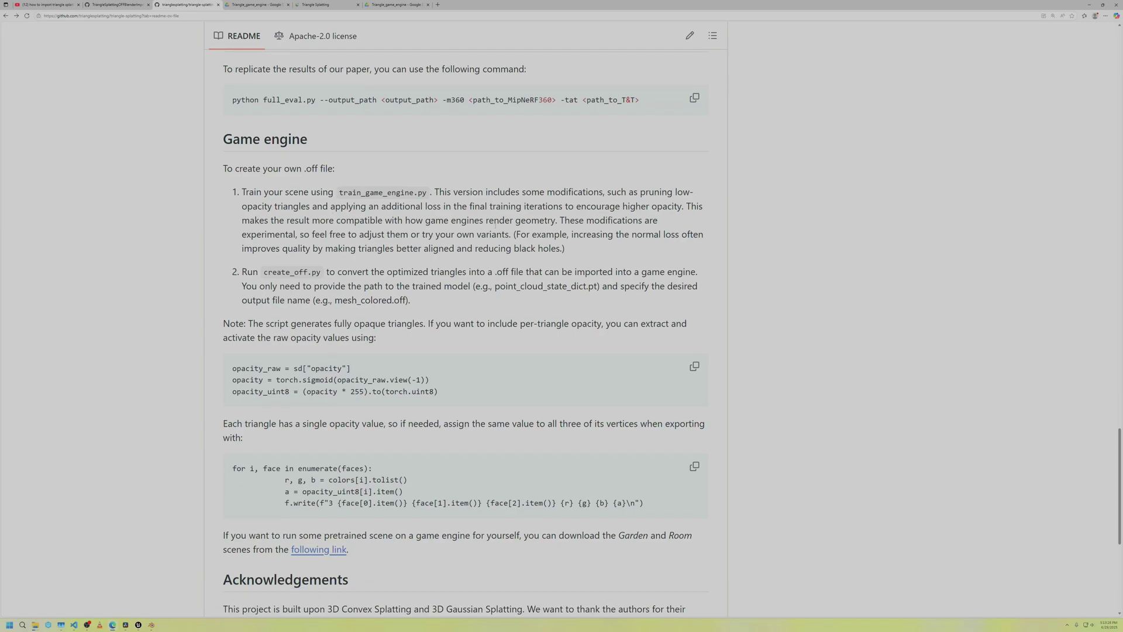
{"action": "left_click_drag", "start_coordinate": [338, 196], "coordinate": [360, 195]}
{"action": "left_click", "coordinate": [422, 249]}
{"action": "left_click_drag", "start_coordinate": [320, 224], "coordinate": [412, 237]}
{"action": "left_click", "coordinate": [415, 239]}
{"action": "scroll", "coordinate": [415, 238], "scroll_direction": "up", "scroll_amount": 1}
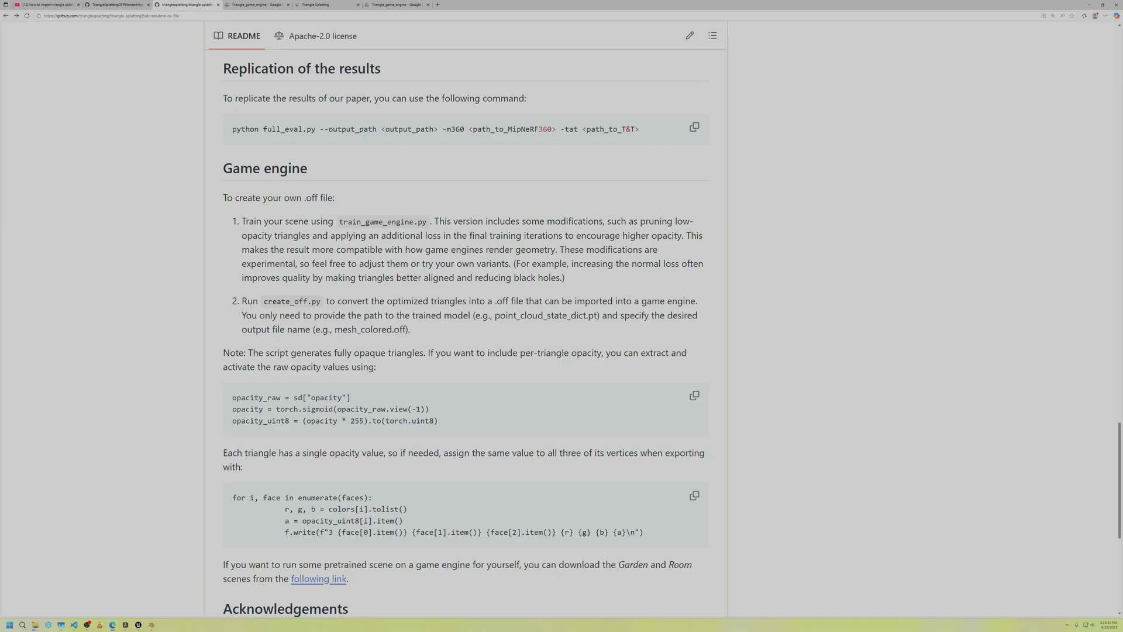
Read the README instruction on converting the optimized triangles into an .off file with create_off.py, including its model path and output name
{"action": "left_click_drag", "start_coordinate": [242, 303], "coordinate": [342, 310]}
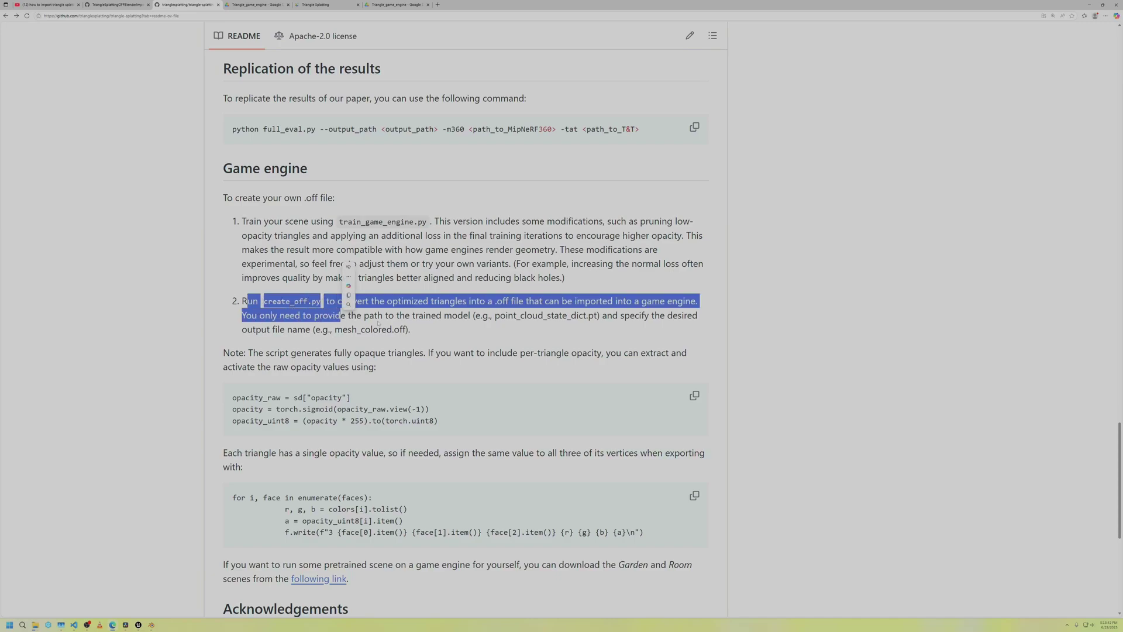
{"action": "left_click", "coordinate": [342, 280]}
{"action": "left_click_drag", "start_coordinate": [264, 302], "coordinate": [304, 304]}
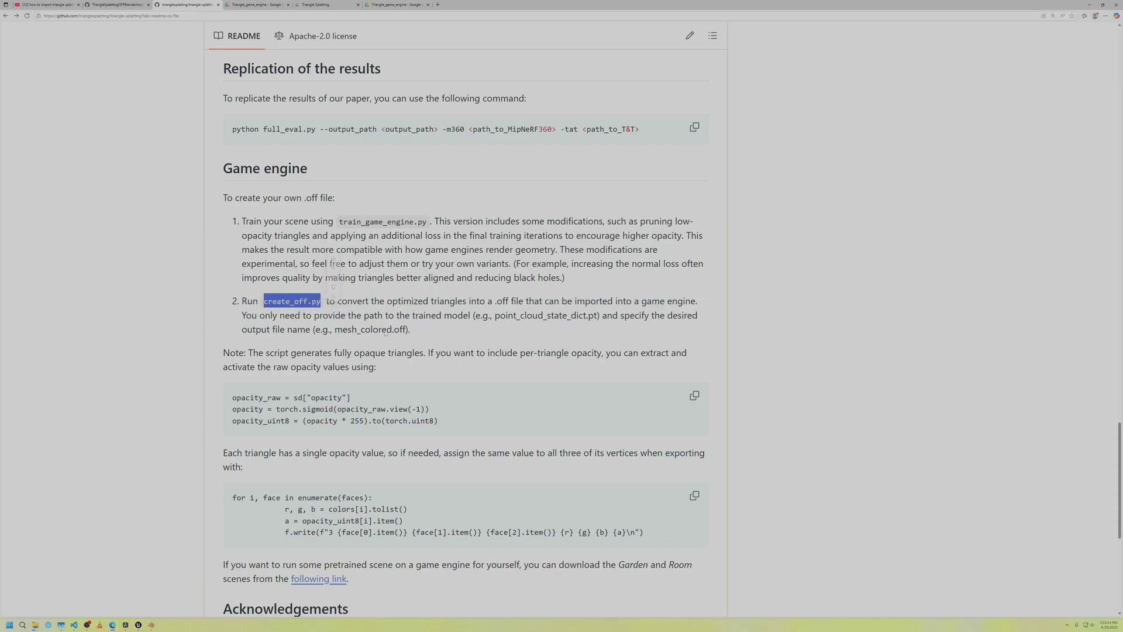
{"action": "left_click", "coordinate": [354, 319]}
{"action": "left_click_drag", "start_coordinate": [456, 340], "coordinate": [395, 315]}
{"action": "left_click", "coordinate": [375, 330]}
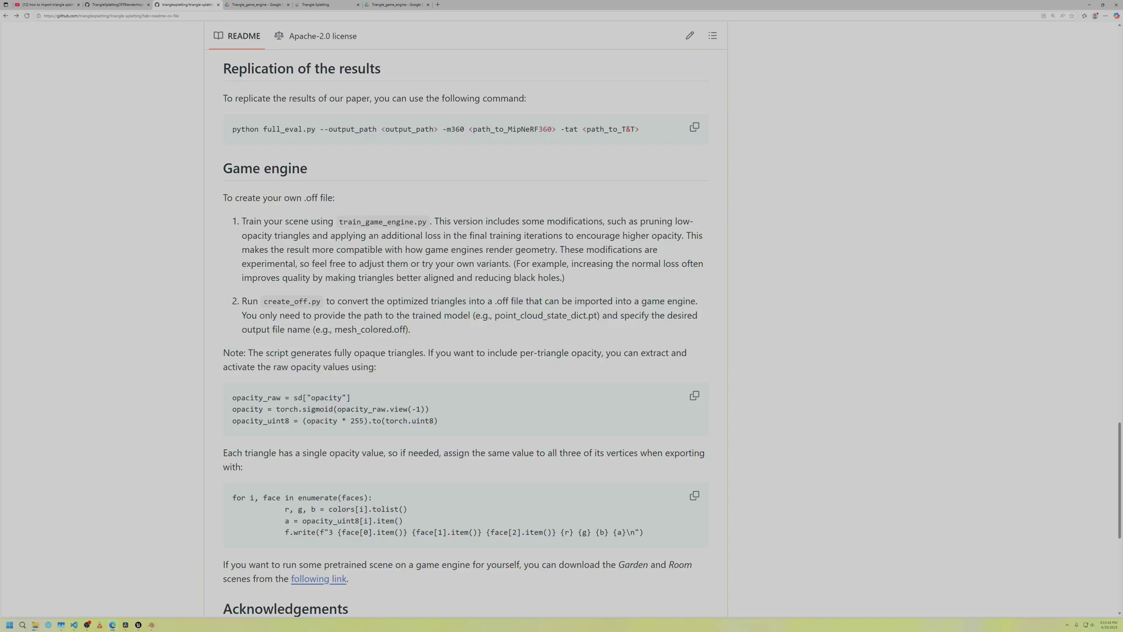
{"action": "scroll", "coordinate": [391, 350], "scroll_direction": "up", "scroll_amount": 1}
{"action": "left_click_drag", "start_coordinate": [429, 361], "coordinate": [263, 361]}
{"action": "left_click", "coordinate": [275, 305]}
Compare the train_game_engine.py instruction with the README's standard train.py commands, examining the arguments for outdoor scenes
{"action": "scroll", "coordinate": [275, 305], "scroll_direction": "up", "scroll_amount": 2}
{"action": "double_click", "coordinate": [375, 367]}
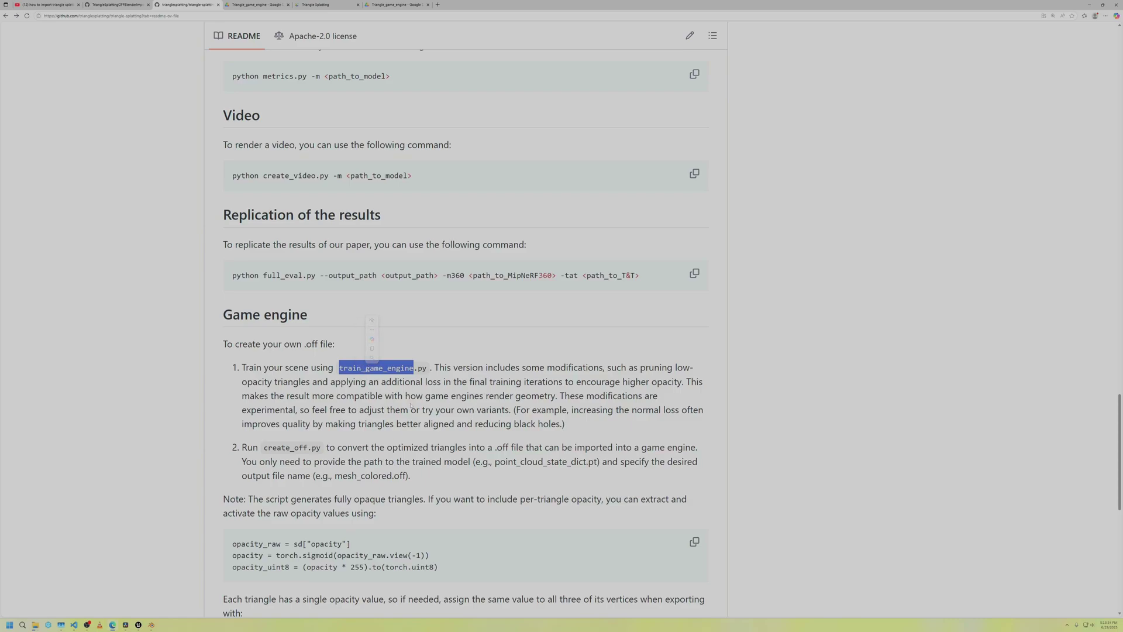
{"action": "scroll", "coordinate": [406, 404], "scroll_direction": "up", "scroll_amount": 4}
{"action": "scroll", "coordinate": [406, 405], "scroll_direction": "down", "scroll_amount": 1}
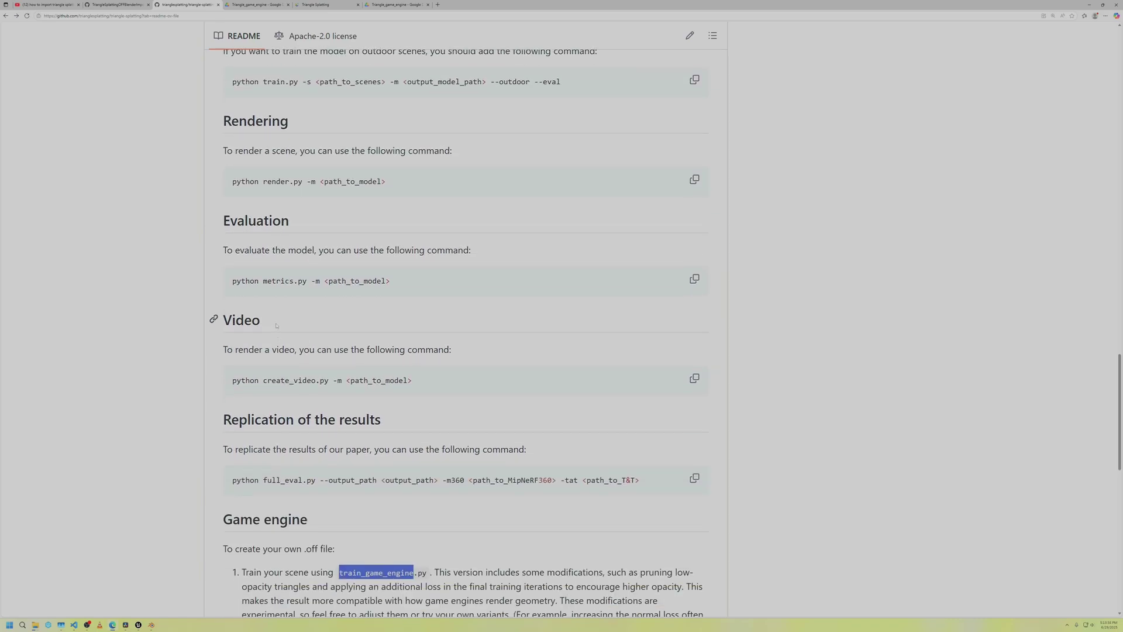
{"action": "scroll", "coordinate": [291, 416], "scroll_direction": "up", "scroll_amount": 4}
{"action": "scroll", "coordinate": [291, 416], "scroll_direction": "down", "scroll_amount": 7}
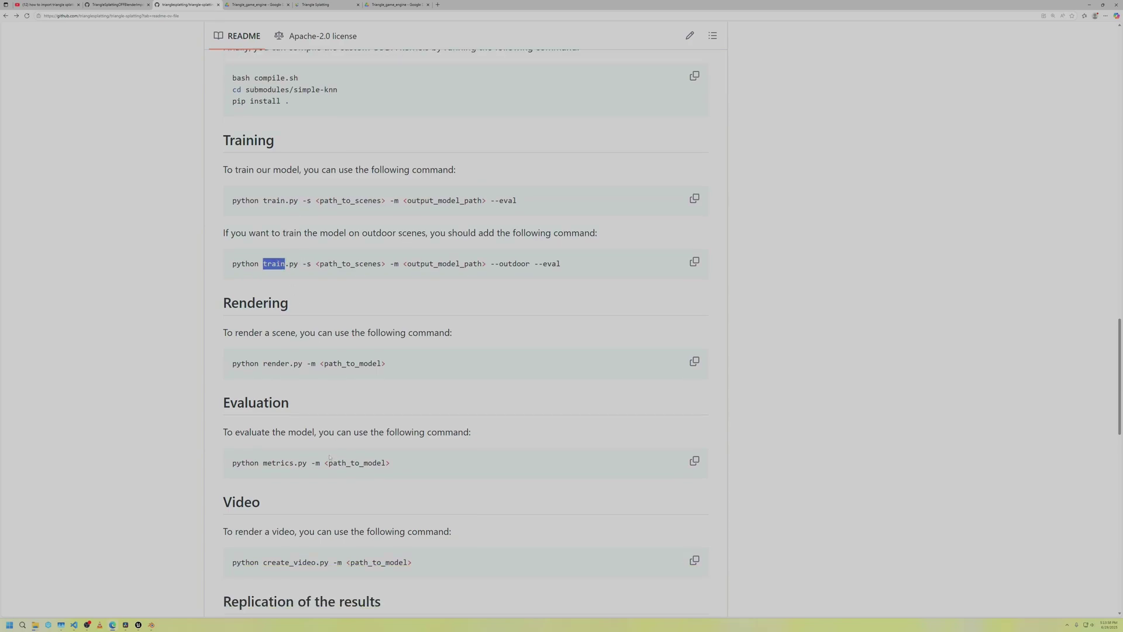
{"action": "double_click", "coordinate": [377, 397]}
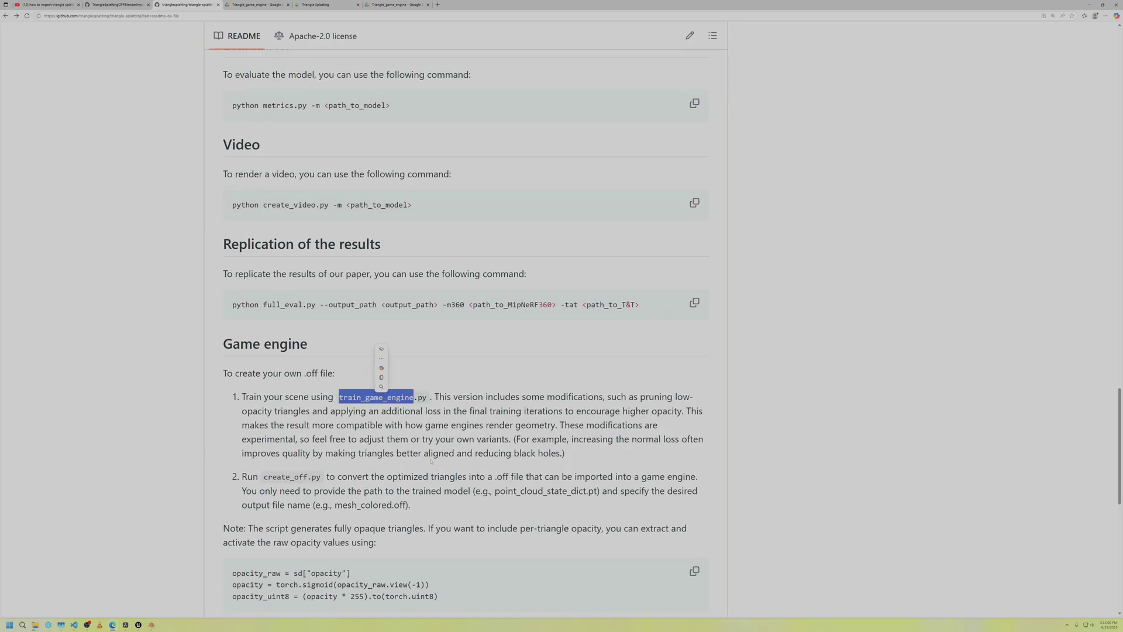
{"action": "scroll", "coordinate": [375, 438], "scroll_direction": "up", "scroll_amount": 5}
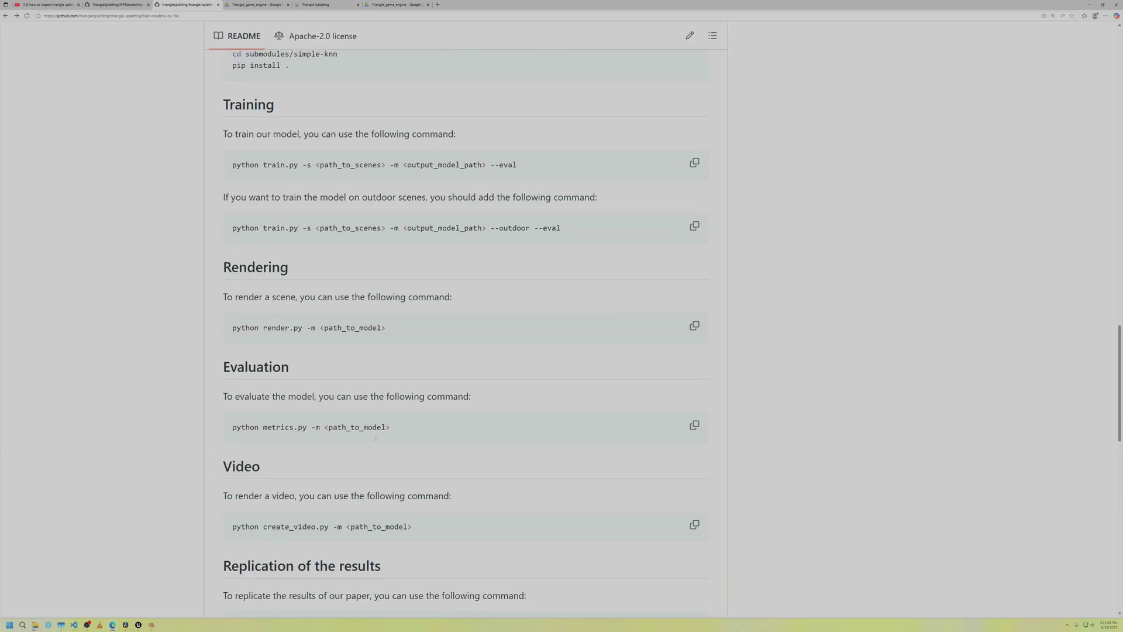
{"action": "scroll", "coordinate": [398, 345], "scroll_direction": "up", "scroll_amount": 2}
{"action": "left_click_drag", "start_coordinate": [302, 345], "coordinate": [587, 361]}
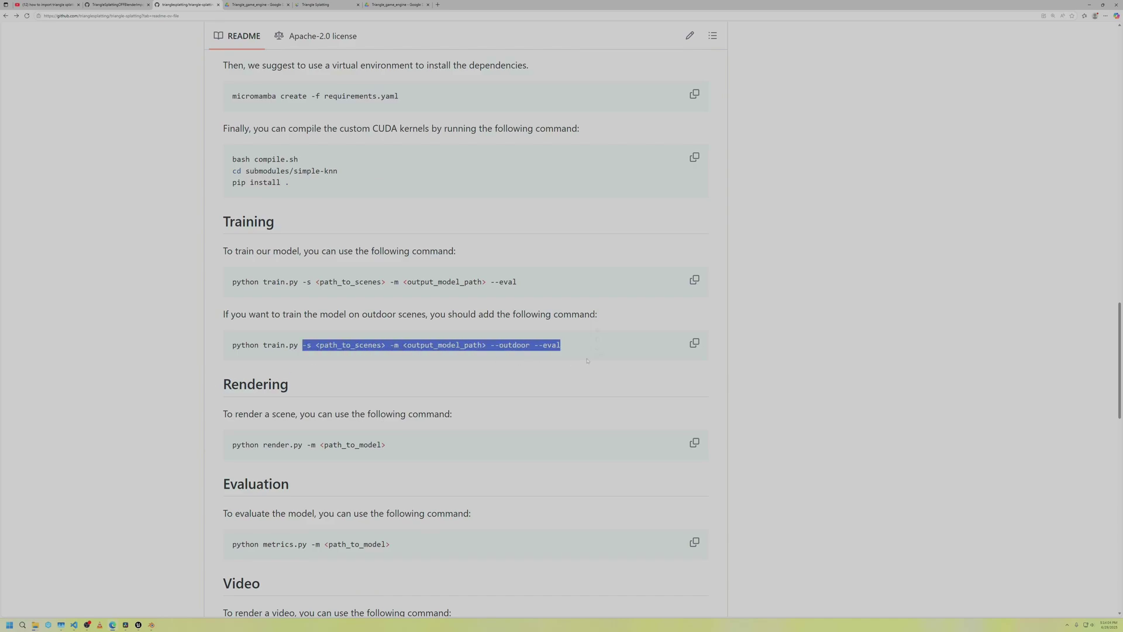
{"action": "left_click", "coordinate": [580, 358]}
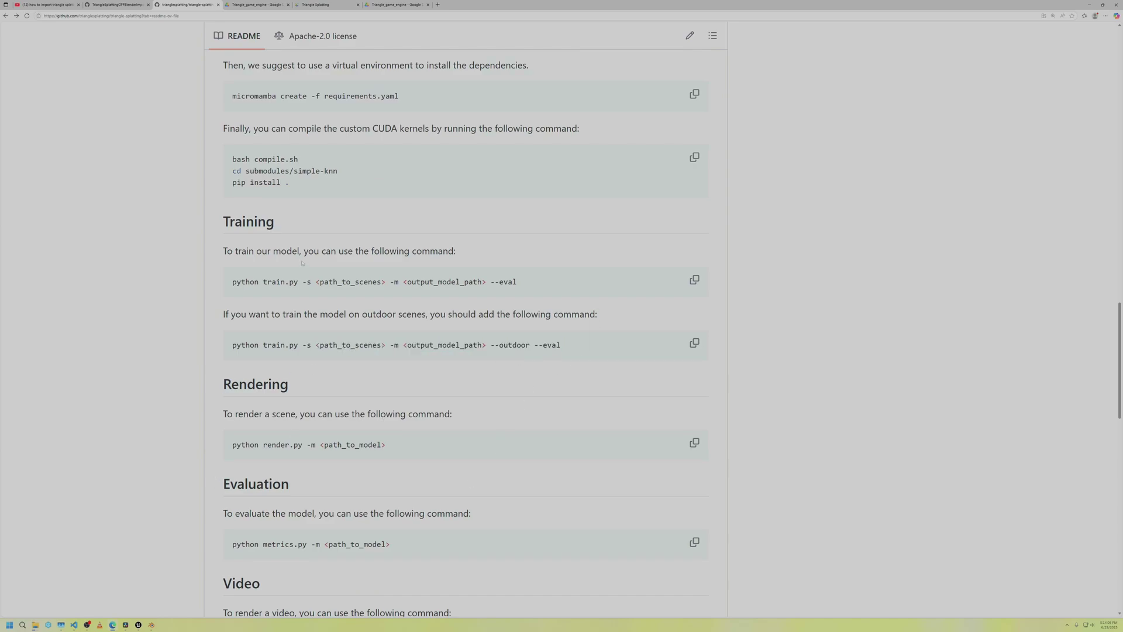
Return to the start of the repository page and look over its file listing
{"action": "scroll", "coordinate": [297, 319], "scroll_direction": "up", "scroll_amount": 10}
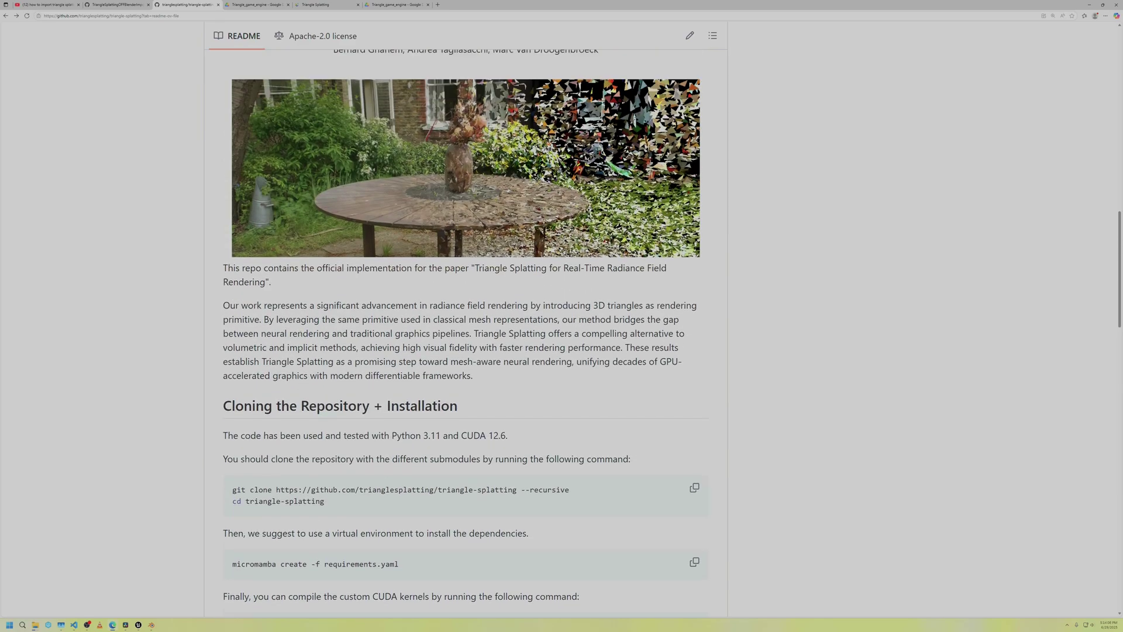
{"action": "scroll", "coordinate": [303, 337], "scroll_direction": "up", "scroll_amount": 3}
{"action": "scroll", "coordinate": [157, 340], "scroll_direction": "up", "scroll_amount": 5}
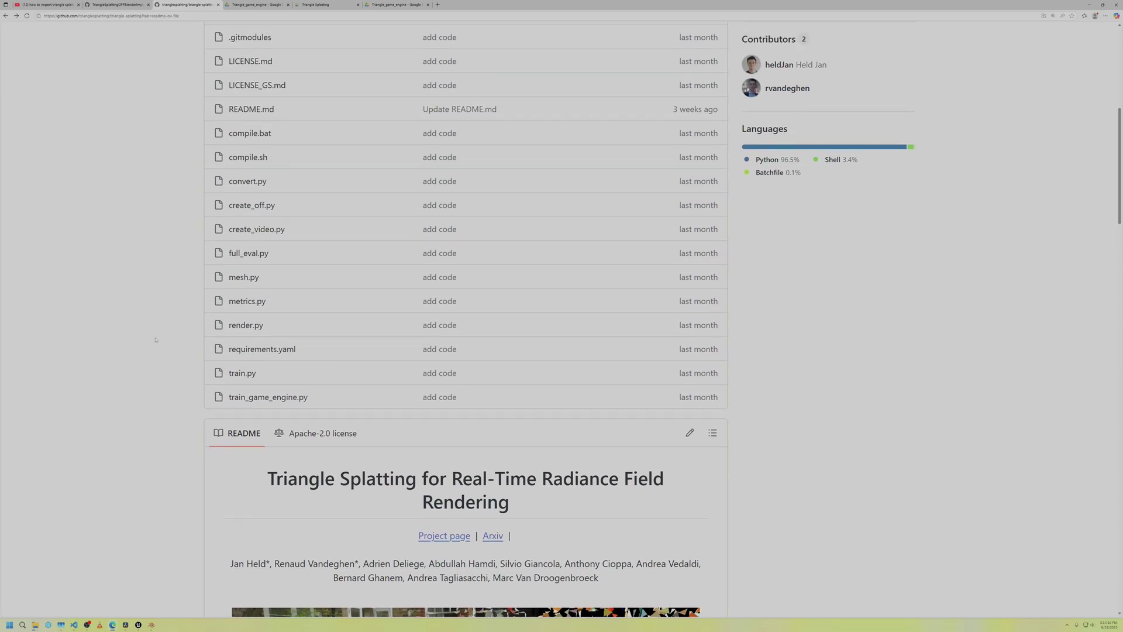
{"action": "scroll", "coordinate": [156, 340], "scroll_direction": "up", "scroll_amount": 3}
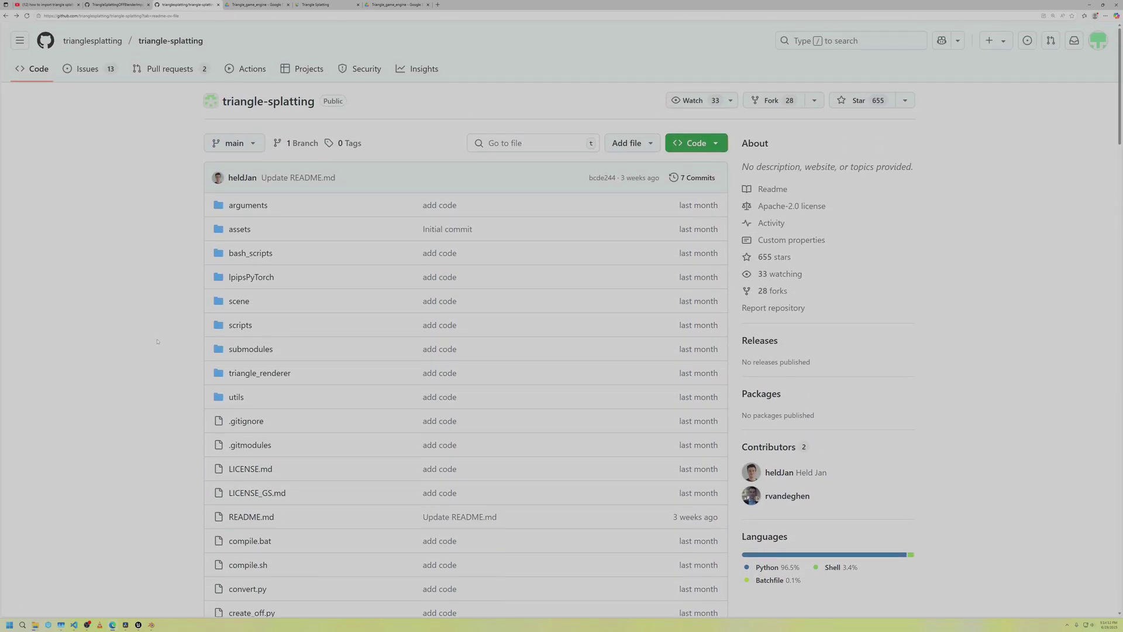